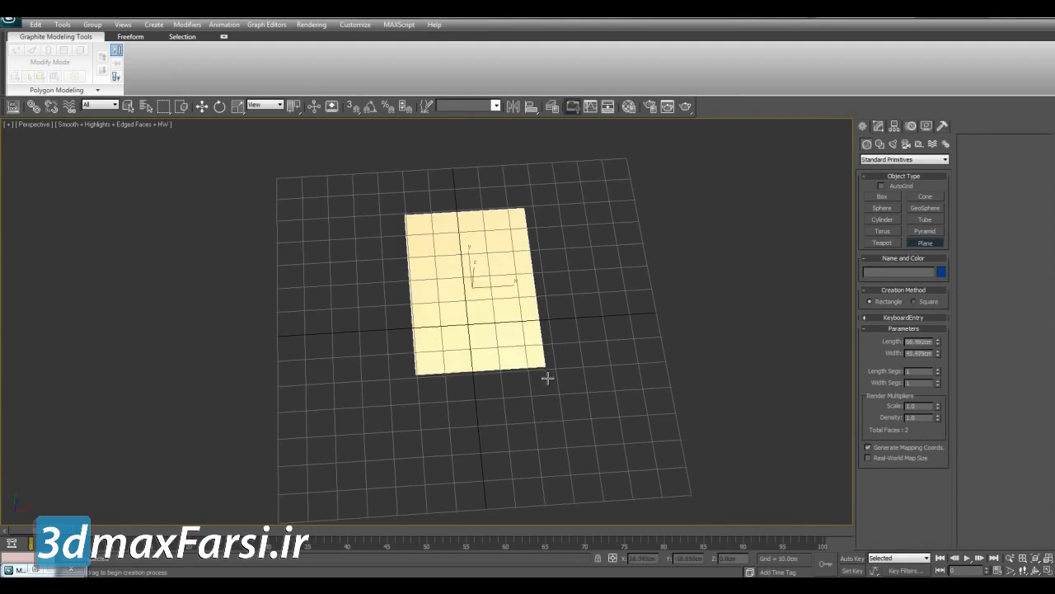
# Finish a plane about 97 cm long and 49 cm wide and place it around the grid origin
pyautogui.rightClick(575, 402)
pyautogui.keyDown('alt'); pyautogui.moveTo(575, 402); pyautogui.dragTo(511, 306, button='middle'); pyautogui.keyUp('alt')
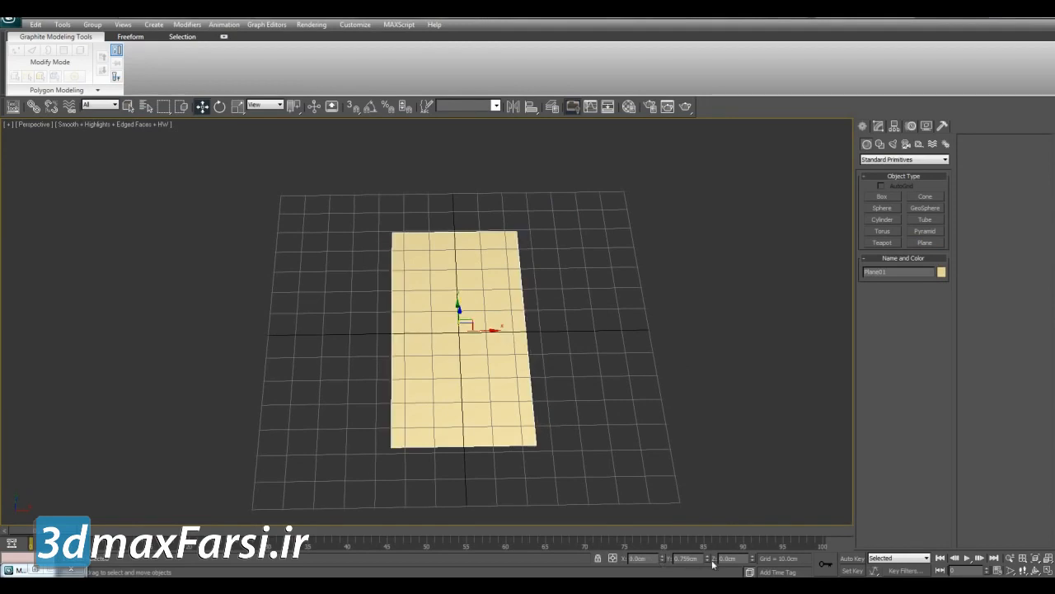
pyautogui.keyDown('alt'); pyautogui.moveTo(660, 437); pyautogui.dragTo(671, 396, button='middle'); pyautogui.keyUp('alt')
pyautogui.scroll(2, 680, 364)
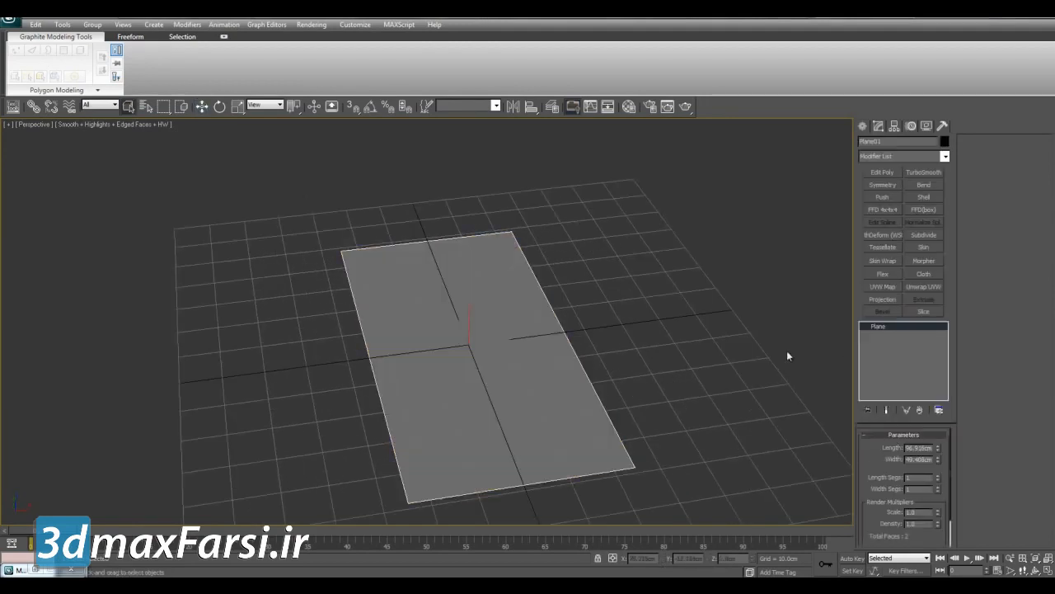
pyautogui.moveTo(782, 353); pyautogui.dragTo(808, 299, button='middle')
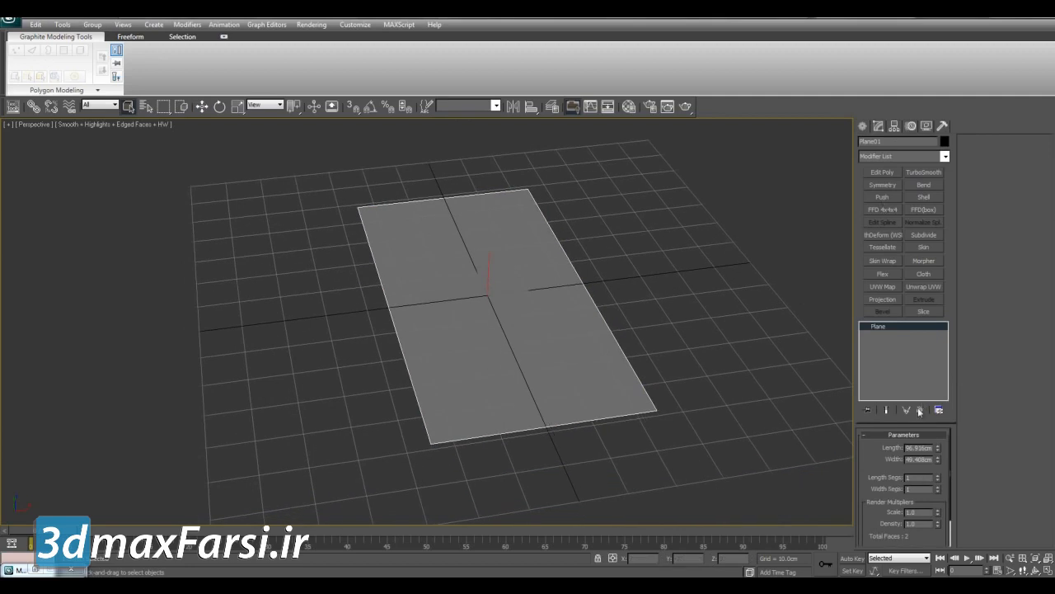
# Add an Edit Poly modifier to the plane and connect its edges once in each direction to form four quads
pyautogui.click(888, 175)
pyautogui.press('2')
pyautogui.click(477, 195)
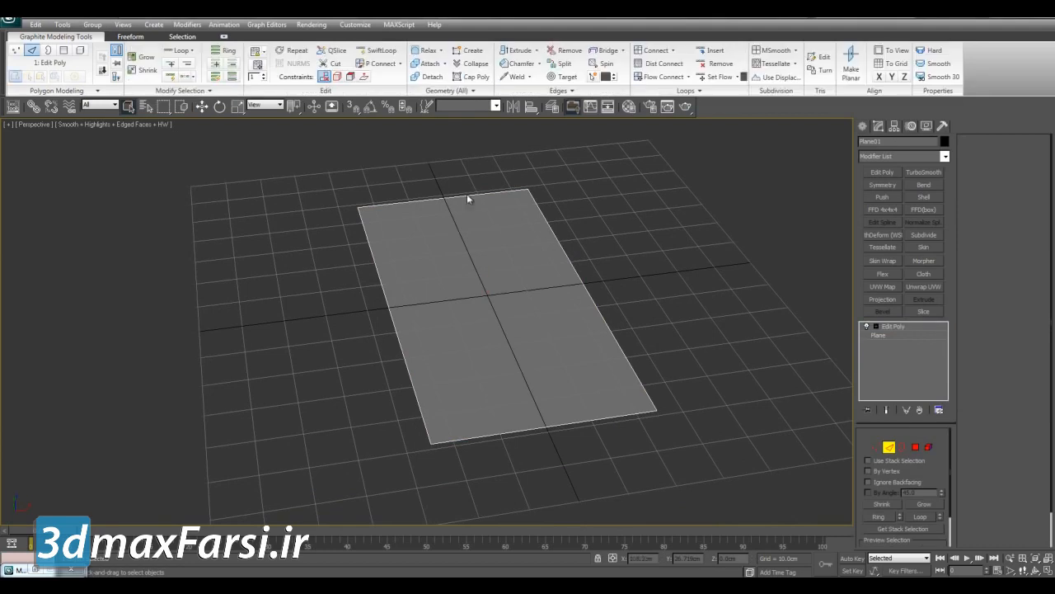
pyautogui.hotkey('alt', 'r')
pyautogui.hotkey('ctrl', 'shift', 'e')
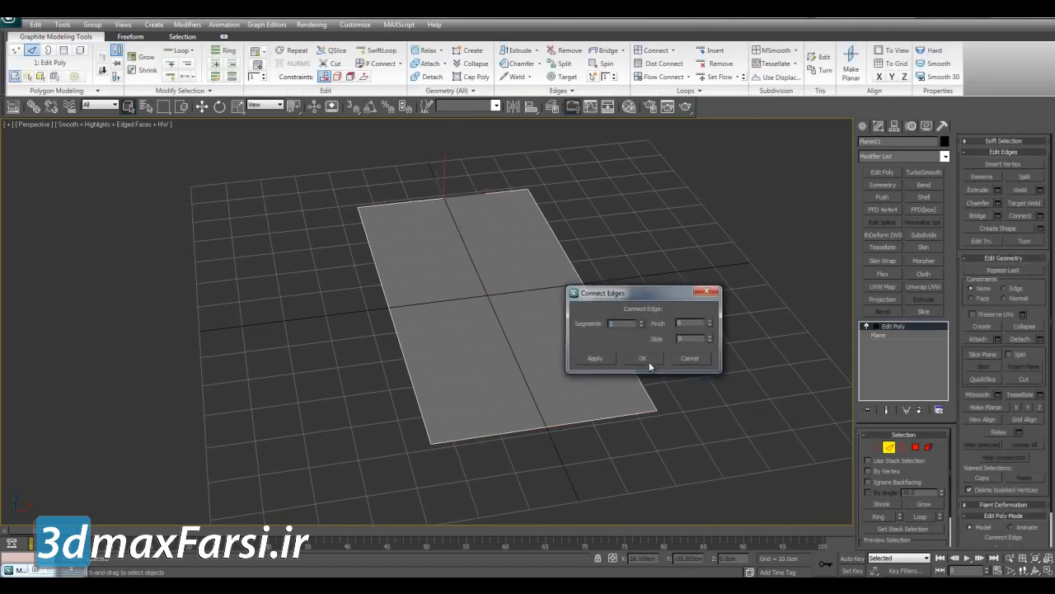
pyautogui.click(642, 359)
pyautogui.hotkey('ctrl', 'shift', 'e')
pyautogui.click(651, 358)
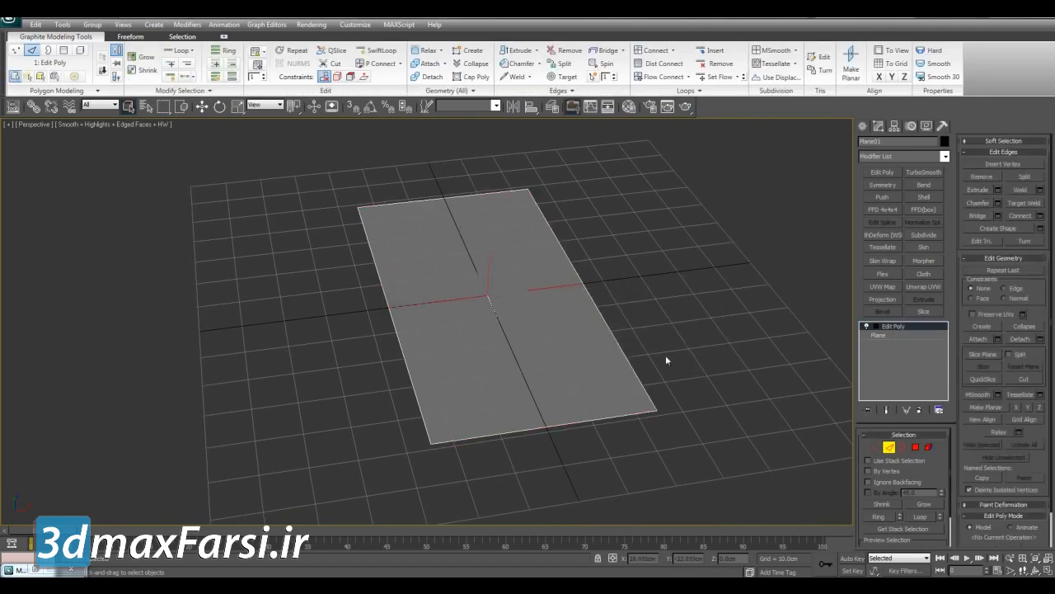
# Hide the grid and chamfer the plane's centre vertex into a small diamond
pyautogui.moveTo(699, 347); pyautogui.dragTo(678, 330, button='middle')
pyautogui.press('g')
pyautogui.press('1')
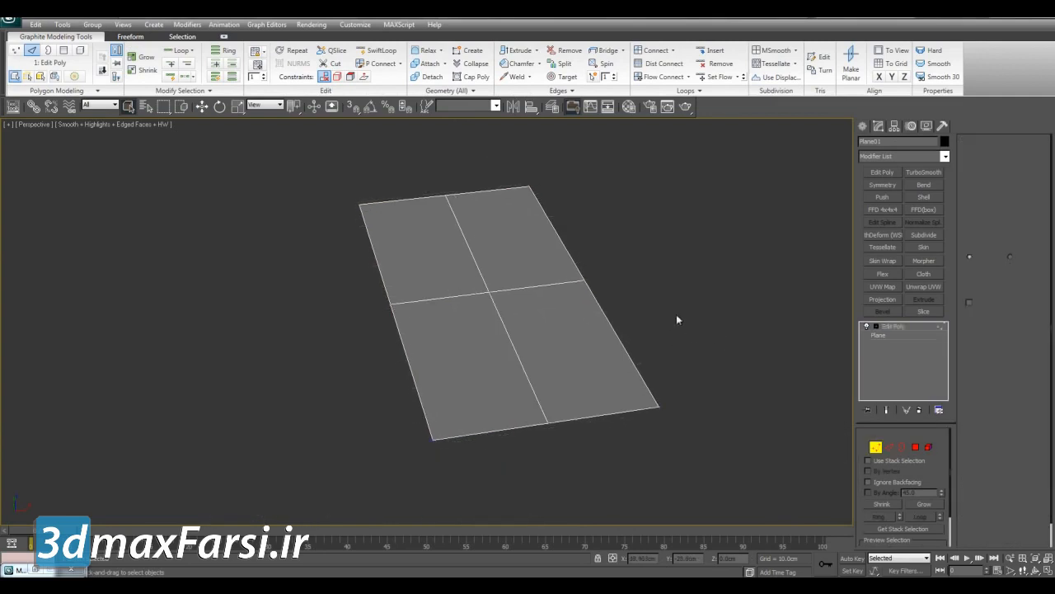
pyautogui.keyDown('alt'); pyautogui.moveTo(680, 266); pyautogui.dragTo(662, 285, button='middle'); pyautogui.keyUp('alt')
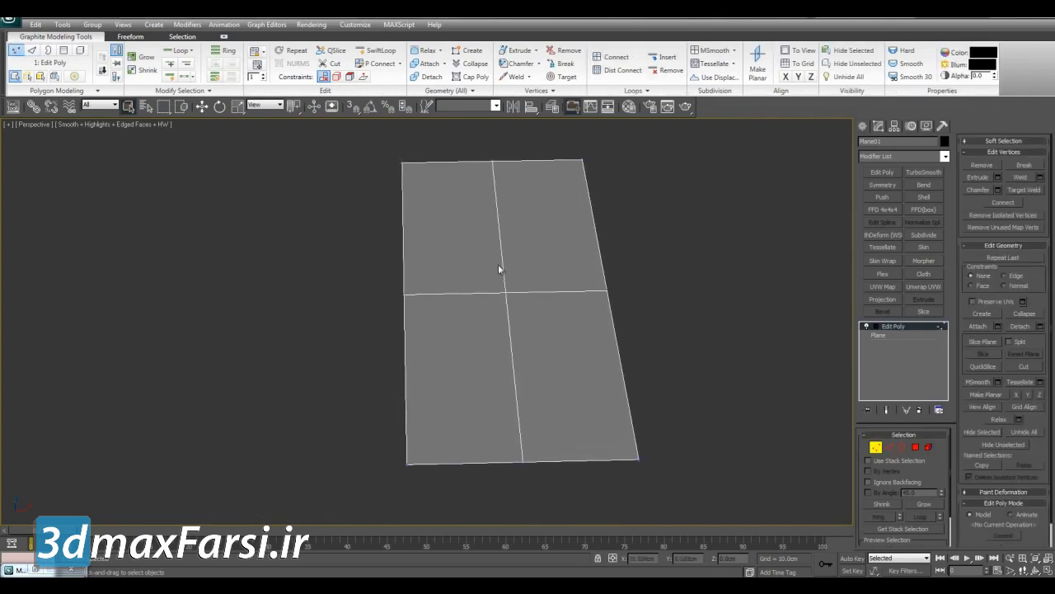
pyautogui.keyDown('alt'); pyautogui.moveTo(551, 315); pyautogui.dragTo(540, 267, button='middle'); pyautogui.keyUp('alt')
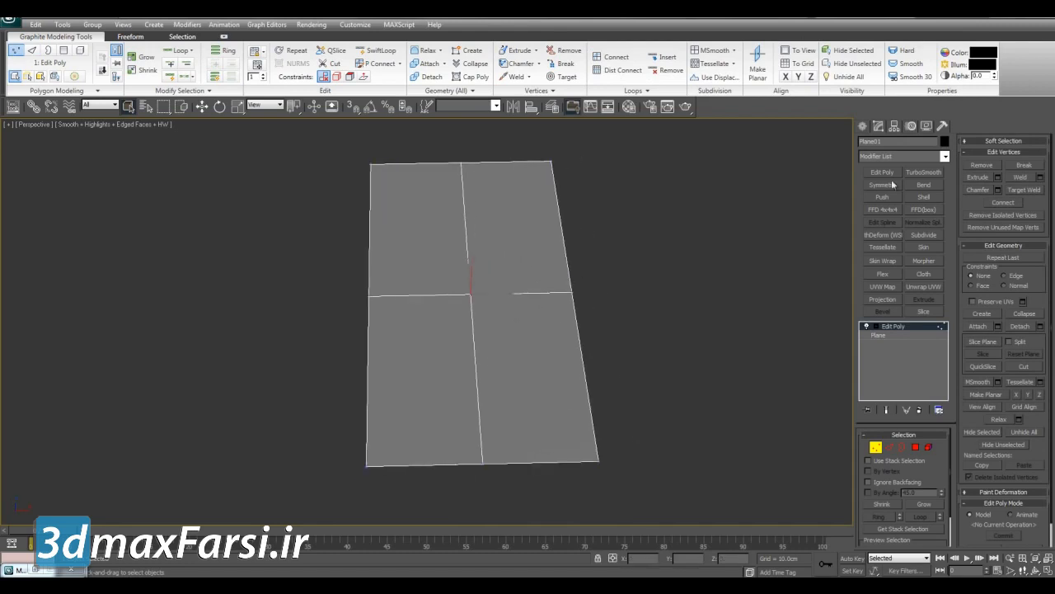
pyautogui.click(998, 191)
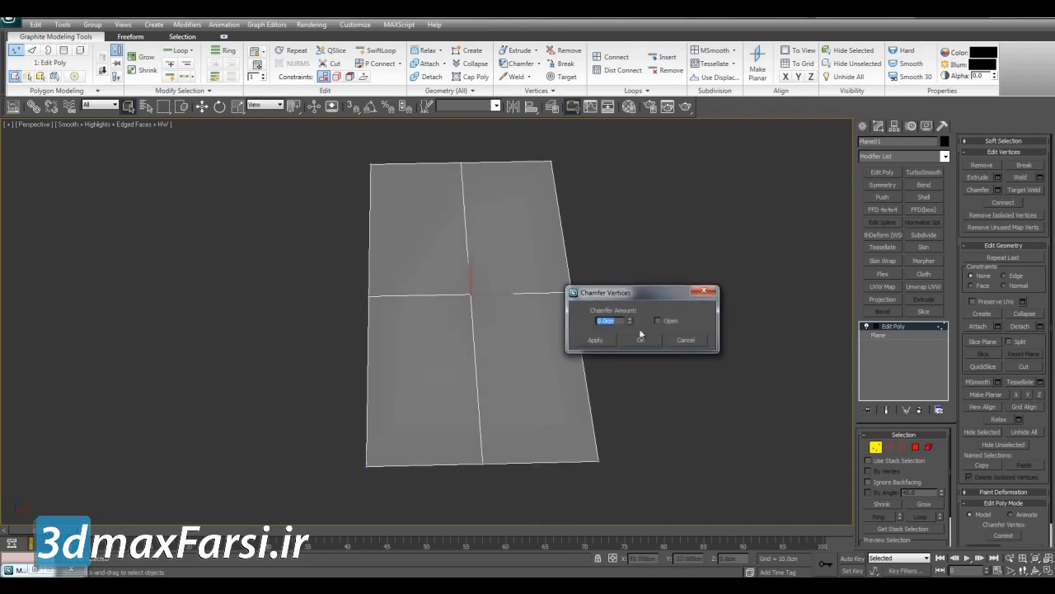
pyautogui.moveTo(638, 251); pyautogui.dragTo(641, 565)
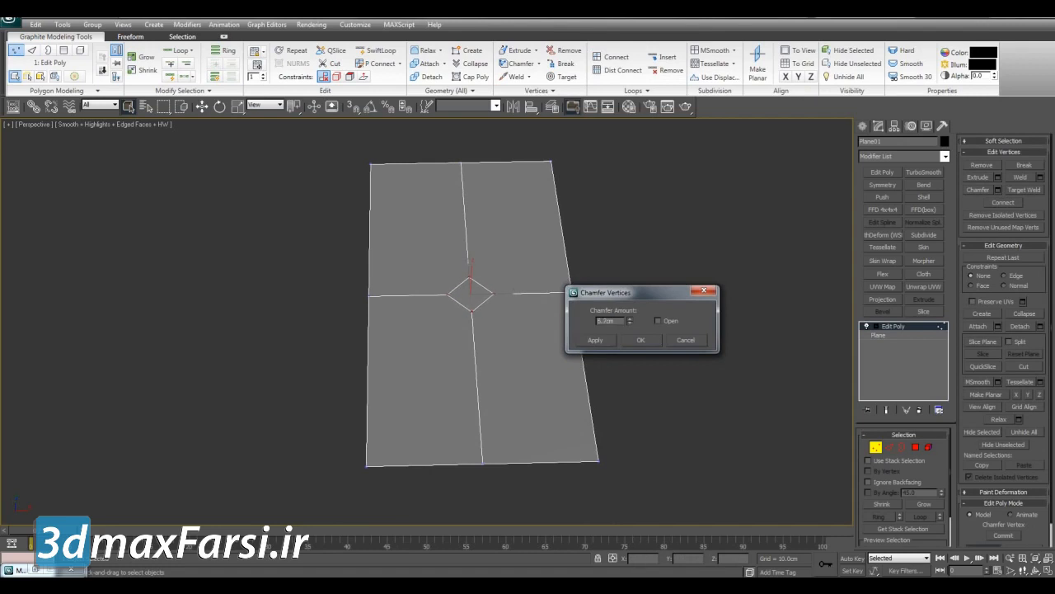
pyautogui.click(641, 339)
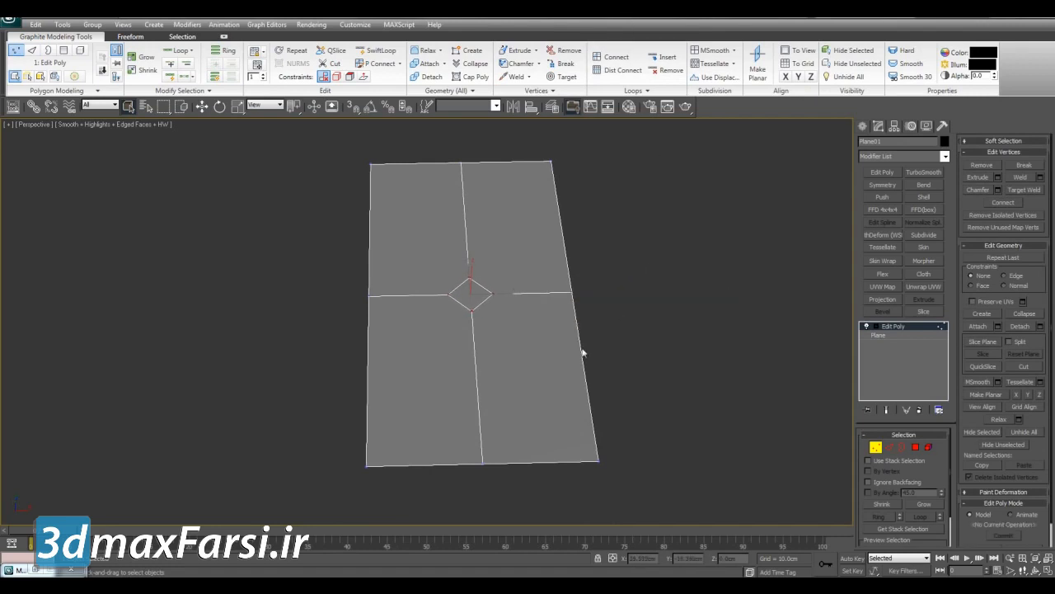
# Chamfer the middle vertex of the plane's near short edge into a triangle
pyautogui.keyDown('alt'); pyautogui.moveTo(559, 355); pyautogui.dragTo(561, 338, button='middle'); pyautogui.keyUp('alt')
pyautogui.click(488, 430)
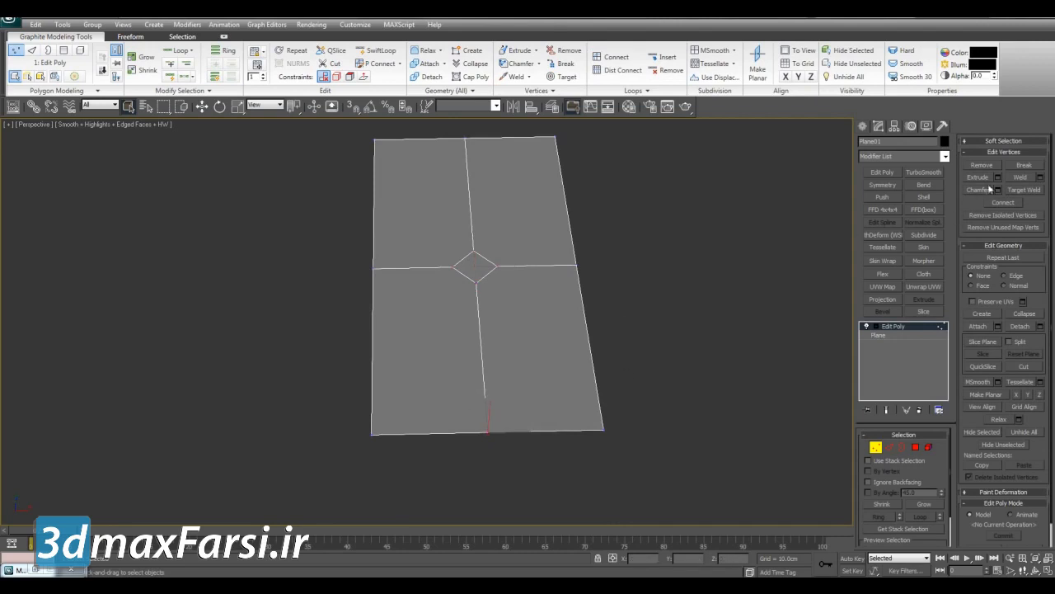
pyautogui.click(998, 189)
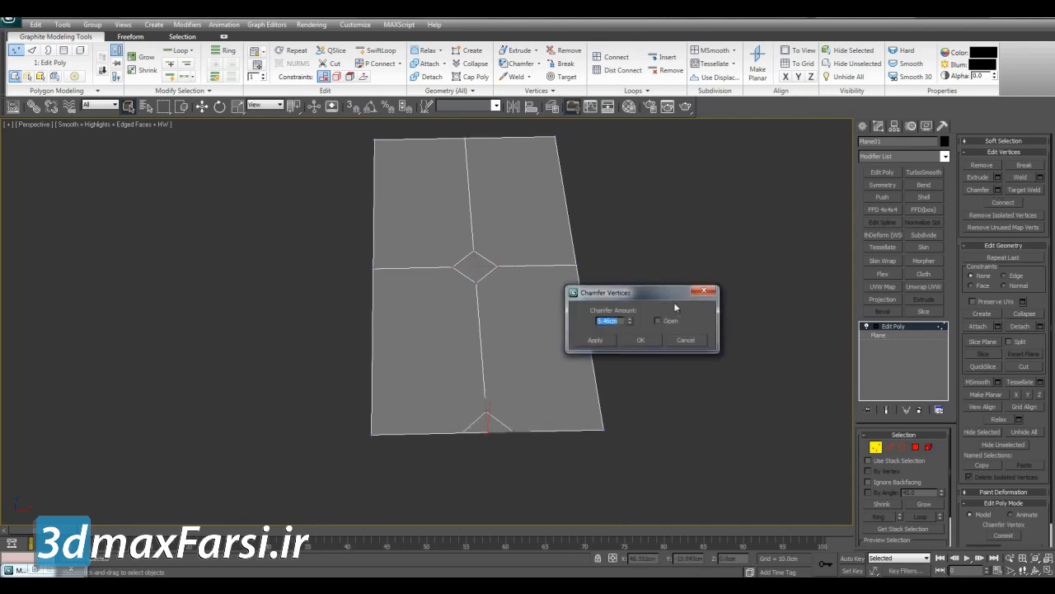
pyautogui.moveTo(631, 323)
pyautogui.mouseDown()
pyautogui.moveTo(632, 267)
pyautogui.moveTo(631, 321)
pyautogui.mouseUp()
pyautogui.click(632, 339)
pyautogui.keyDown('alt'); pyautogui.moveTo(554, 310); pyautogui.dragTo(527, 321, button='middle'); pyautogui.keyUp('alt')
pyautogui.click(538, 331)
pyautogui.hotkey('alt', 'c')
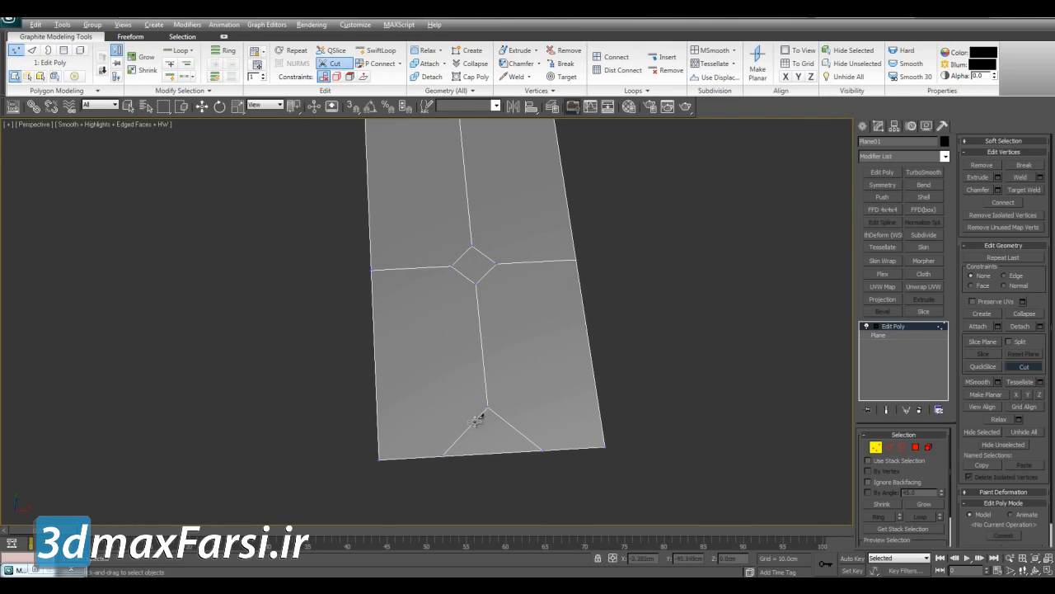
pyautogui.rightClick(459, 399)
# Connect the triangle's two slanted edges with a crossing edge and scale that edge narrower
pyautogui.press('2')
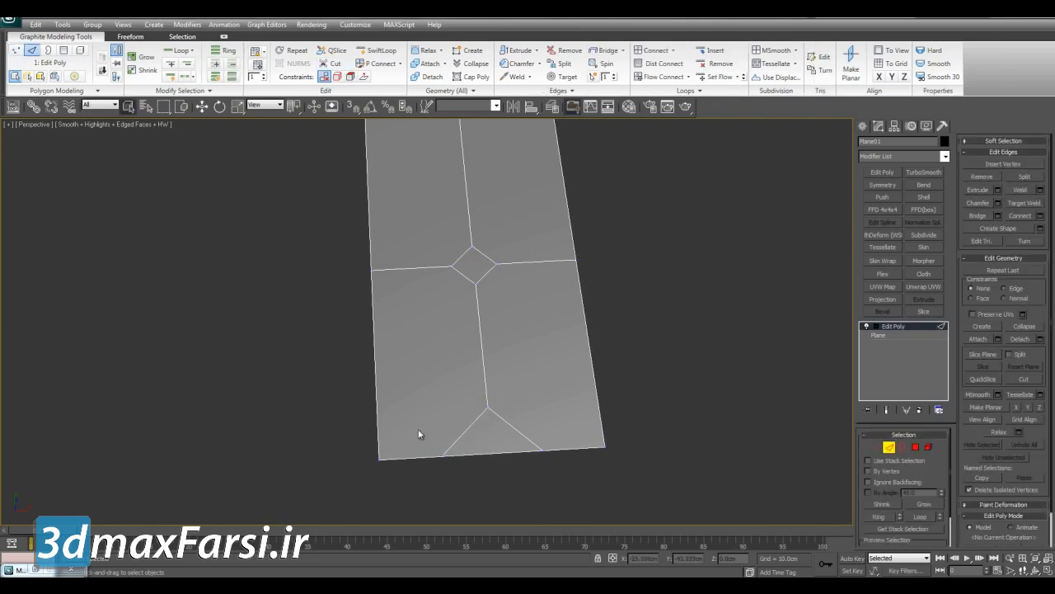
pyautogui.moveTo(528, 426); pyautogui.dragTo(532, 425)
pyautogui.hotkey('ctrl', 'shift', 'e')
pyautogui.click(647, 362)
pyautogui.press('r')
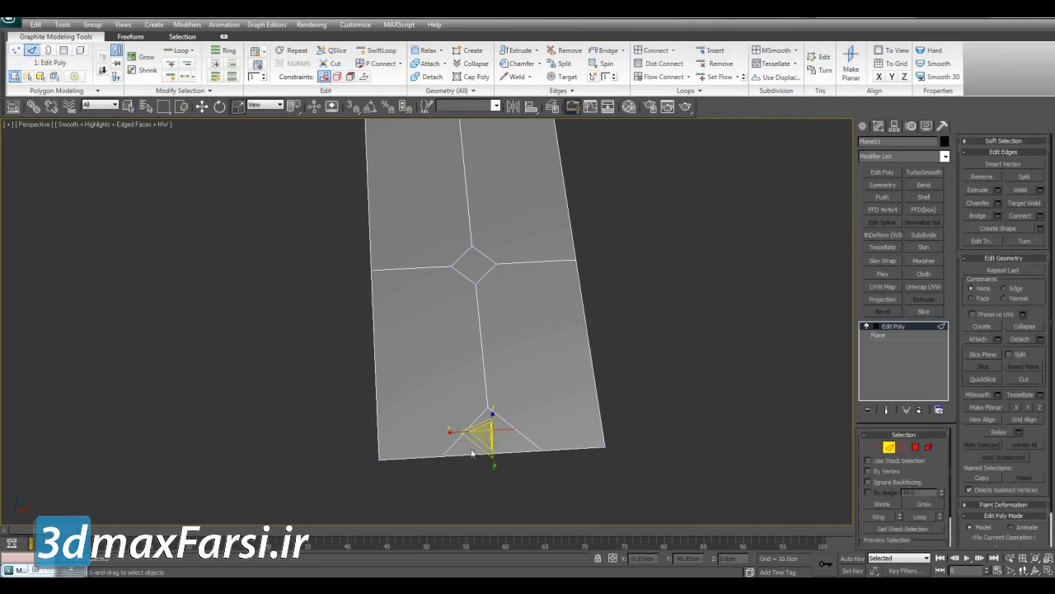
pyautogui.moveTo(451, 435); pyautogui.dragTo(455, 448)
# Move the triangle's apex vertex along the centre line toward the diamond
pyautogui.press('w')
pyautogui.press('1')
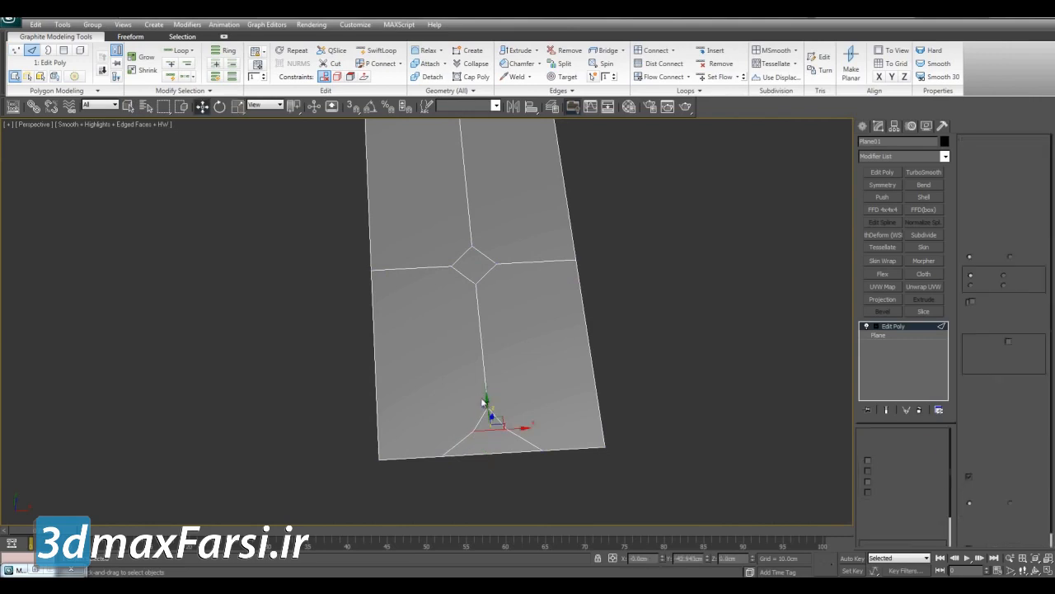
pyautogui.click(488, 407)
pyautogui.moveTo(484, 384); pyautogui.dragTo(482, 364)
pyautogui.moveTo(460, 417); pyautogui.dragTo(484, 402)
pyautogui.hotkey('shift', 'x')
pyautogui.hotkey('shift', 'x')
pyautogui.click(498, 361)
pyautogui.press('q')
pyautogui.moveTo(516, 348)
pyautogui.mouseDown(button='middle')
pyautogui.moveTo(520, 338)
pyautogui.moveTo(520, 357)
pyautogui.mouseUp(button='middle')
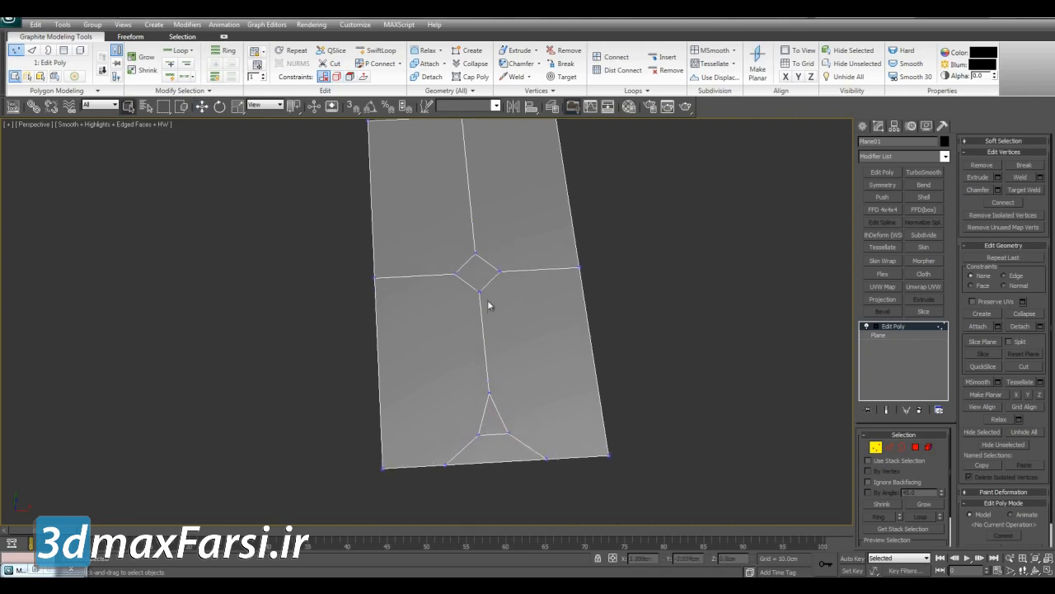
pyautogui.hotkey('alt', 'c')
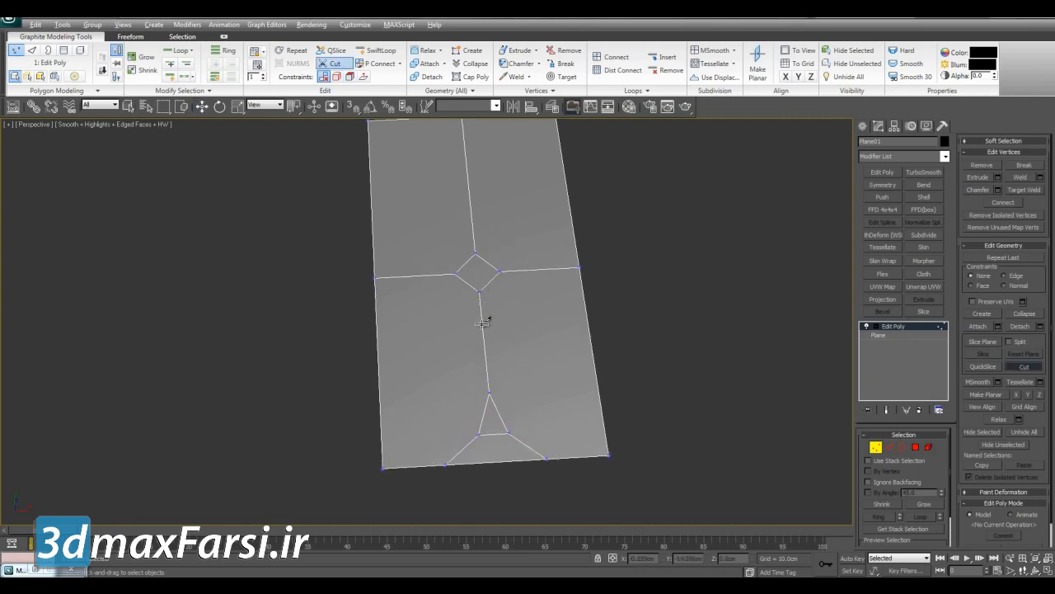
pyautogui.rightClick(479, 305)
# Slide the triangle's crossing edge closer to the apex using the edge constraint
pyautogui.press('w')
pyautogui.hotkey('shift', 'x')
pyautogui.moveTo(490, 410); pyautogui.dragTo(488, 394)
pyautogui.hotkey('shift', 'x')
# Connect the two lower slanted edges with a second crossing edge and reposition it near the plane's border
pyautogui.press('2')
pyautogui.moveTo(443, 434); pyautogui.dragTo(536, 439)
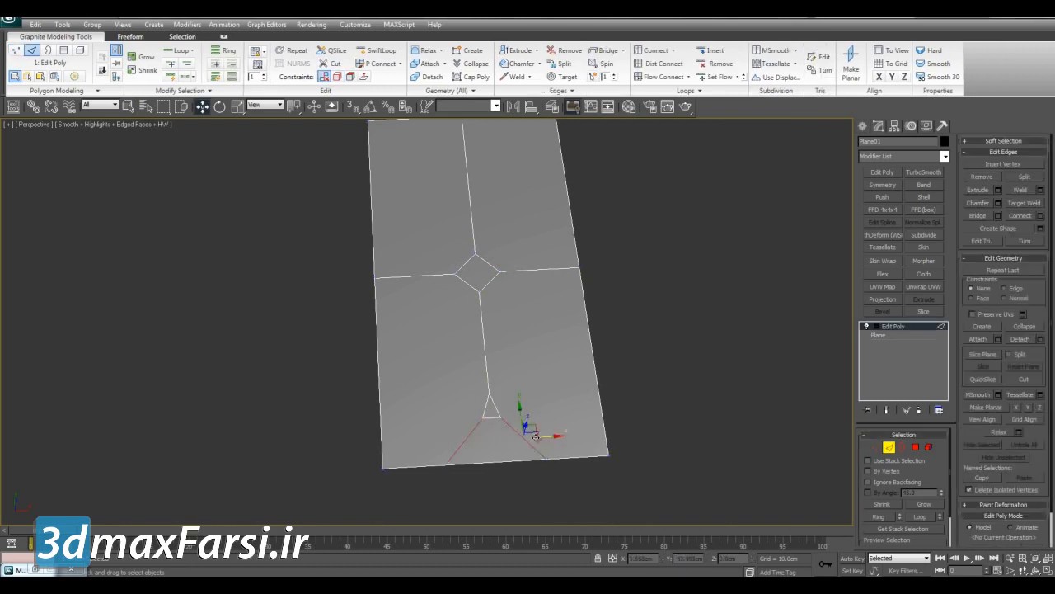
pyautogui.hotkey('ctrl', 'shift', 'e')
pyautogui.click(629, 359)
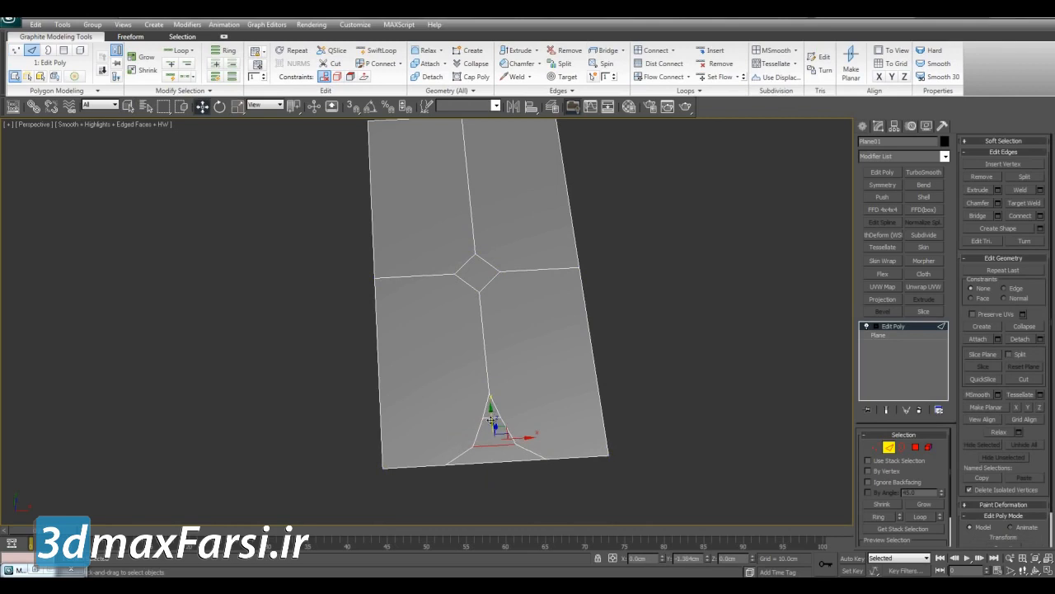
# Cut two roughly parallel bent lines between the diamond and the triangle to outline a curved strip beside the centre line
pyautogui.press('1')
pyautogui.hotkey('alt', 'c')
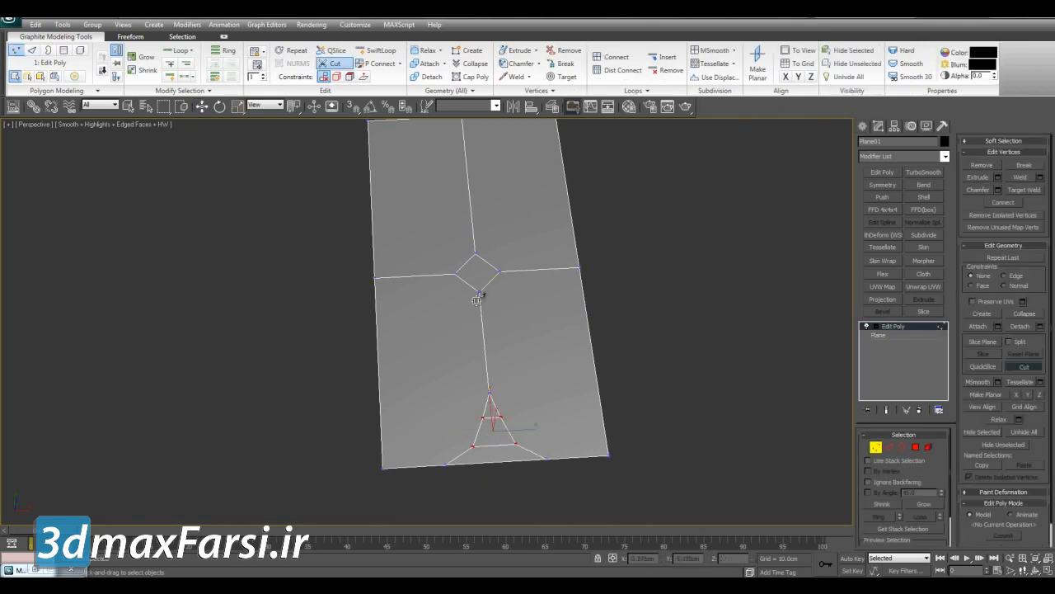
pyautogui.click(452, 321)
pyautogui.click(443, 396)
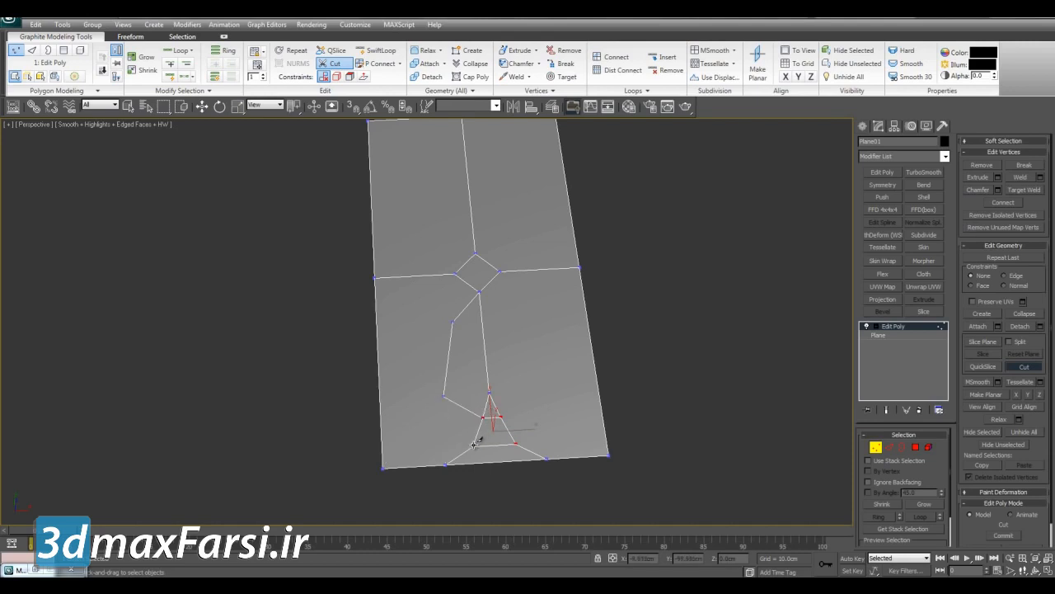
pyautogui.click(416, 409)
pyautogui.click(423, 319)
pyautogui.click(454, 275)
pyautogui.rightClick(448, 305)
# Connect the strip's opposite corner vertices and weld the stray vertex into its outer lower corner
pyautogui.moveTo(406, 308); pyautogui.dragTo(458, 385)
pyautogui.hotkey('ctrl', 'shift', 'w')
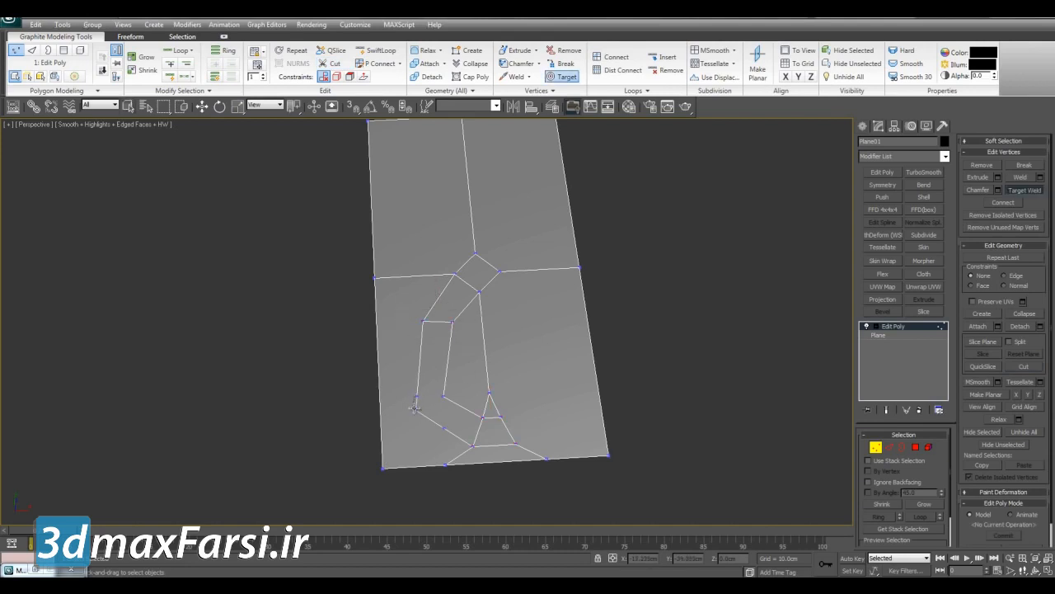
pyautogui.rightClick(418, 410)
pyautogui.hotkey('ctrl', 'shift', 'w')
pyautogui.click(415, 408)
pyautogui.rightClick(410, 401)
pyautogui.moveTo(401, 387); pyautogui.dragTo(449, 427)
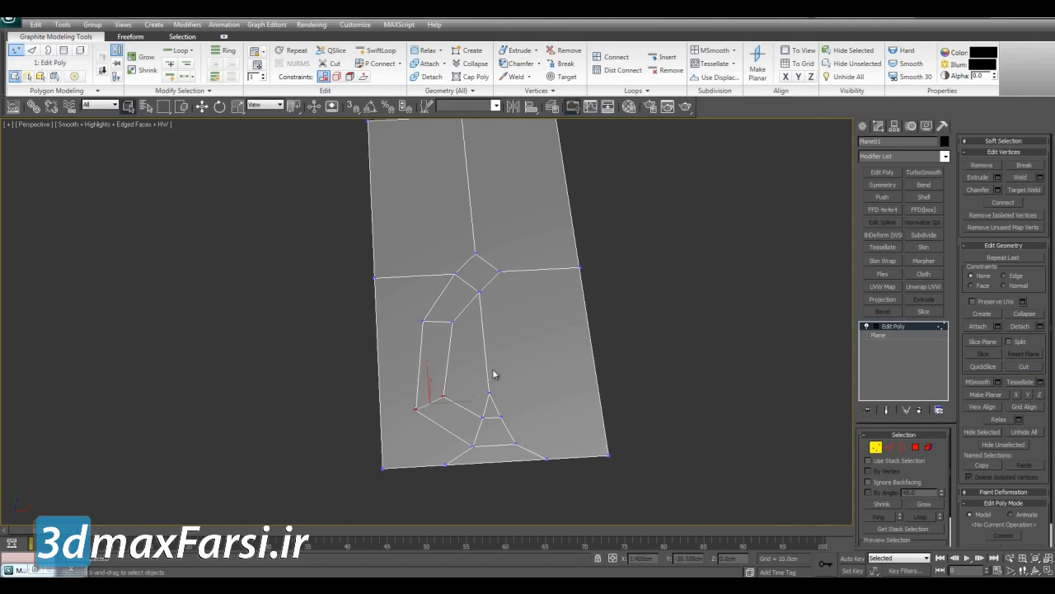
pyautogui.hotkey('ctrl', 'shift', 'e')
# Delete the polygons enclosed by the curved strip and outside it in that quarter of the plane
pyautogui.press('4')
pyautogui.click(454, 352)
pyautogui.keyDown('ctrl'); pyautogui.click(403, 341); pyautogui.keyUp('ctrl')
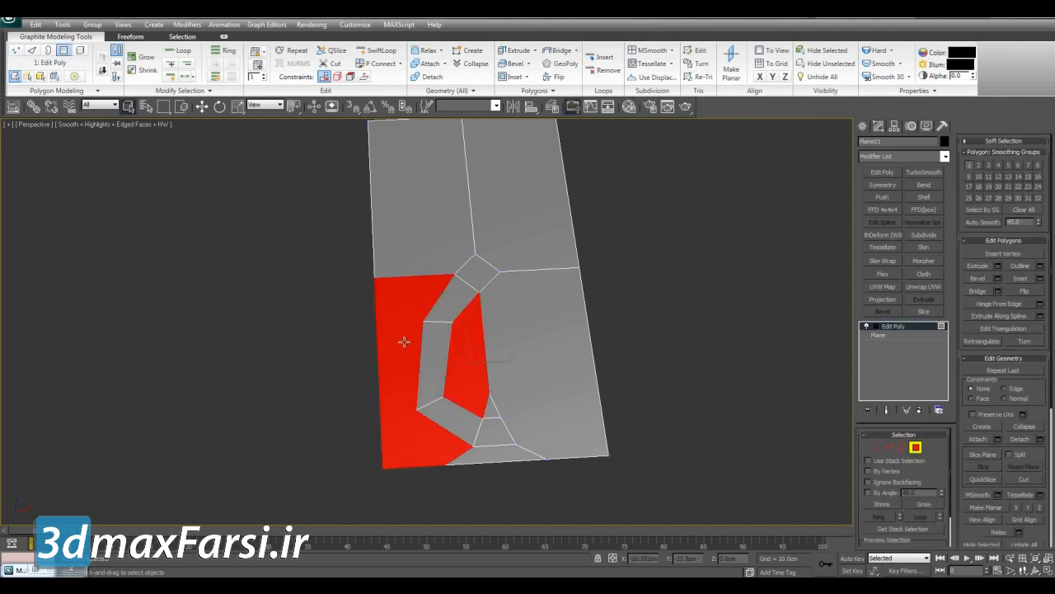
pyautogui.press('Delete')
pyautogui.press('4')
# Add two flipped Symmetry modifiers, the first mirroring across X and the second across Y
pyautogui.click(882, 185)
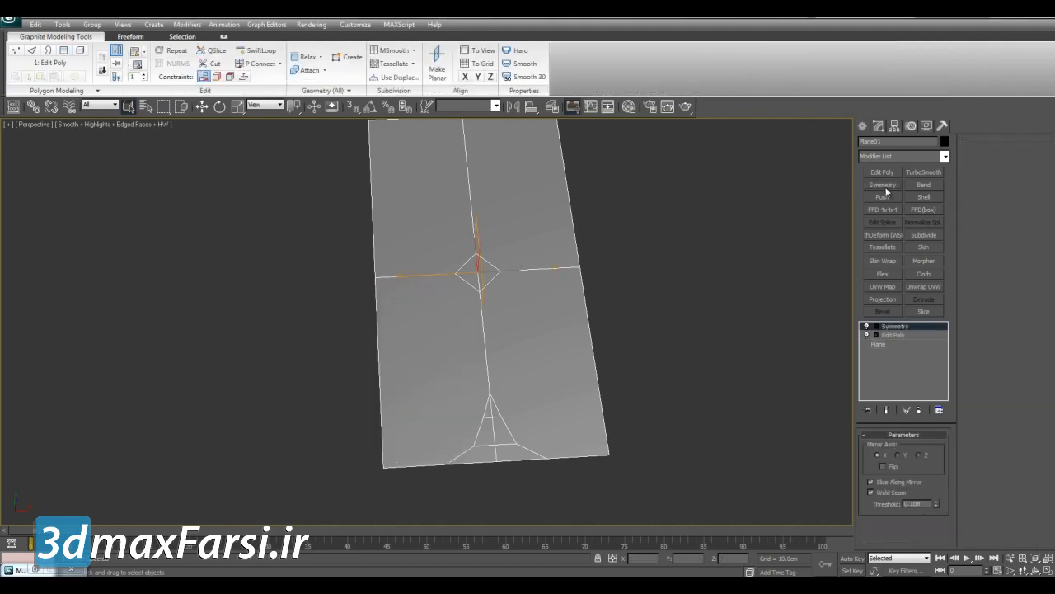
pyautogui.click(884, 466)
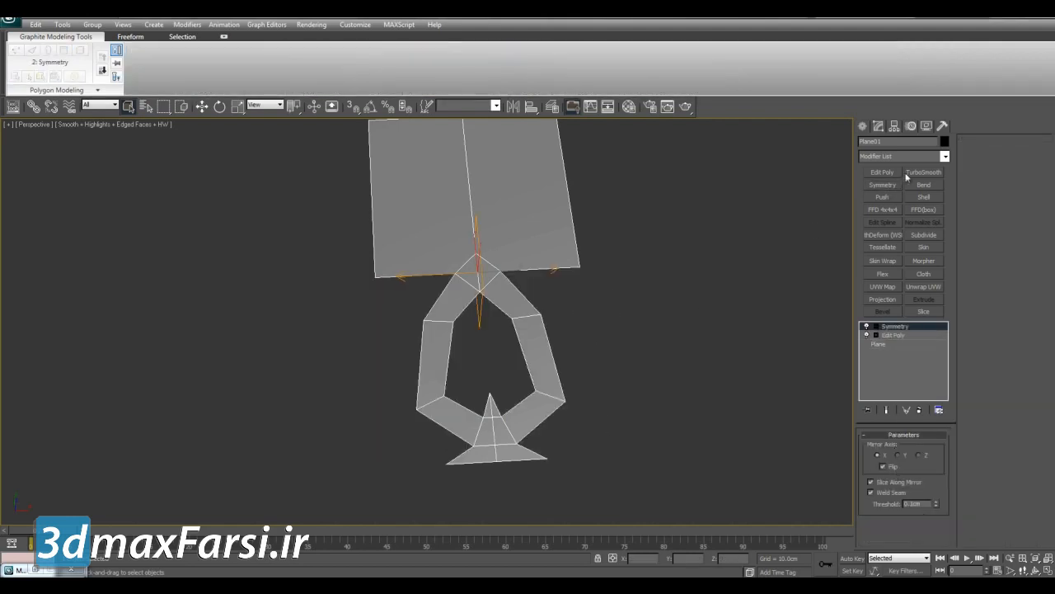
pyautogui.click(888, 188)
pyautogui.click(903, 455)
pyautogui.click(897, 465)
pyautogui.click(754, 408)
pyautogui.scroll(-4, 630, 325)
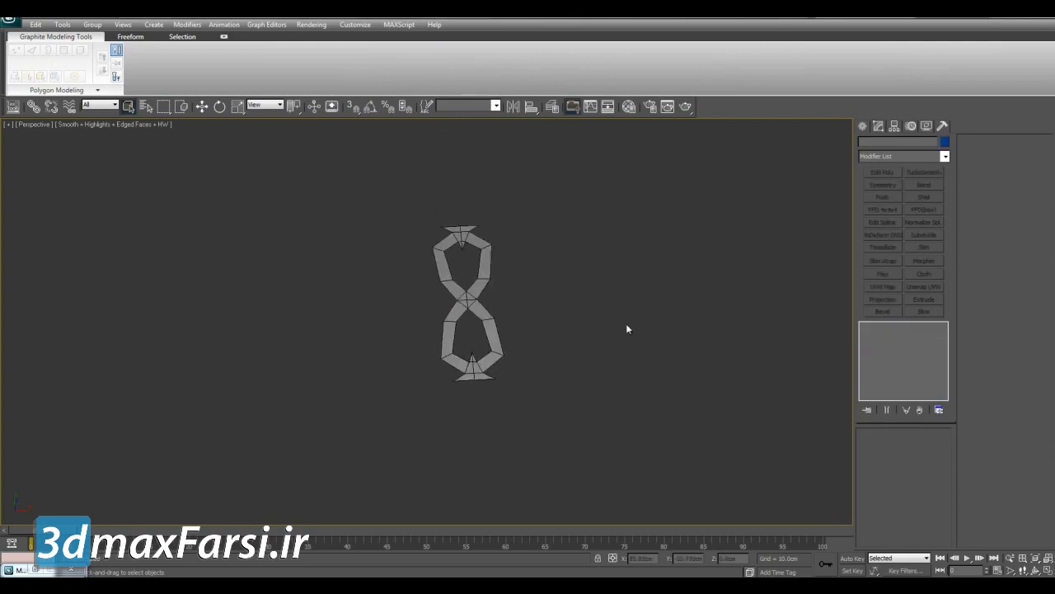
# Reselect the mirrored shape, add a TurboSmooth modifier and raise its iterations by one
pyautogui.scroll(4, 627, 325)
pyautogui.click(532, 288)
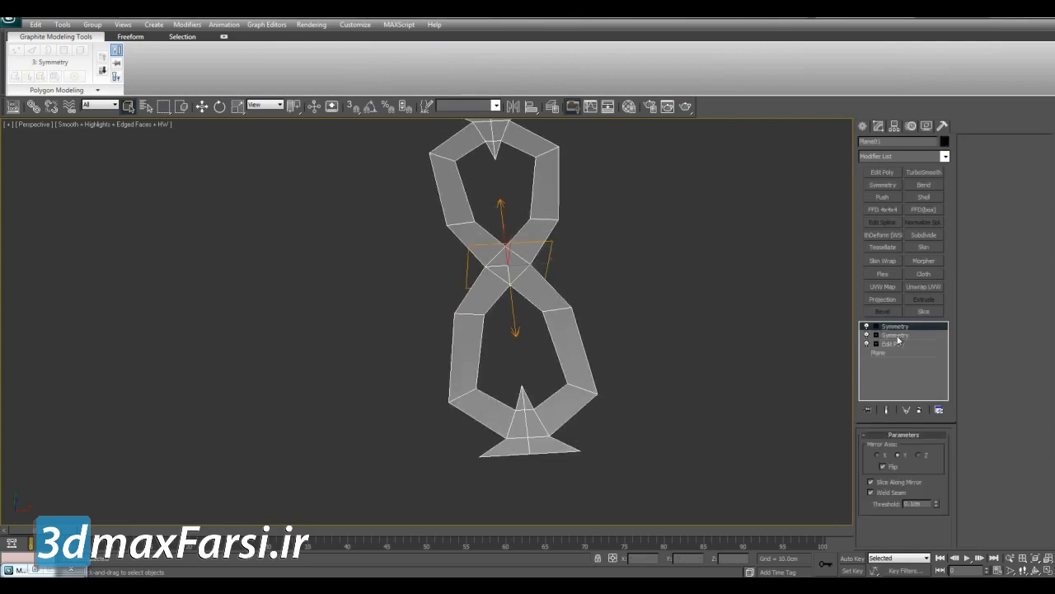
pyautogui.click(917, 173)
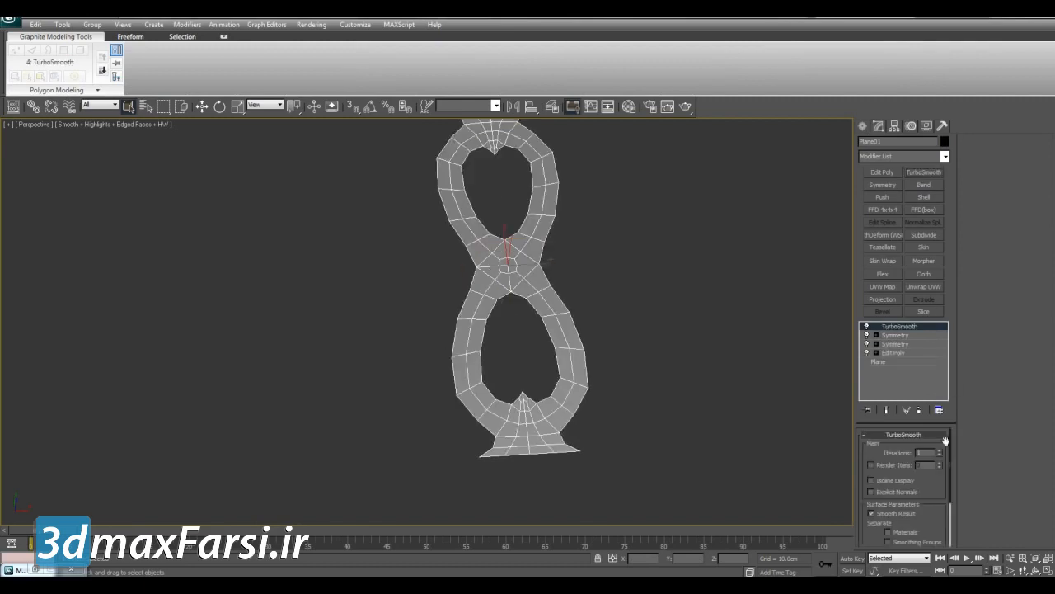
pyautogui.click(939, 453)
# Add another Edit Poly above the first, cut a thin strip beside the diamond's edge and delete that sliver polygon
pyautogui.click(897, 353)
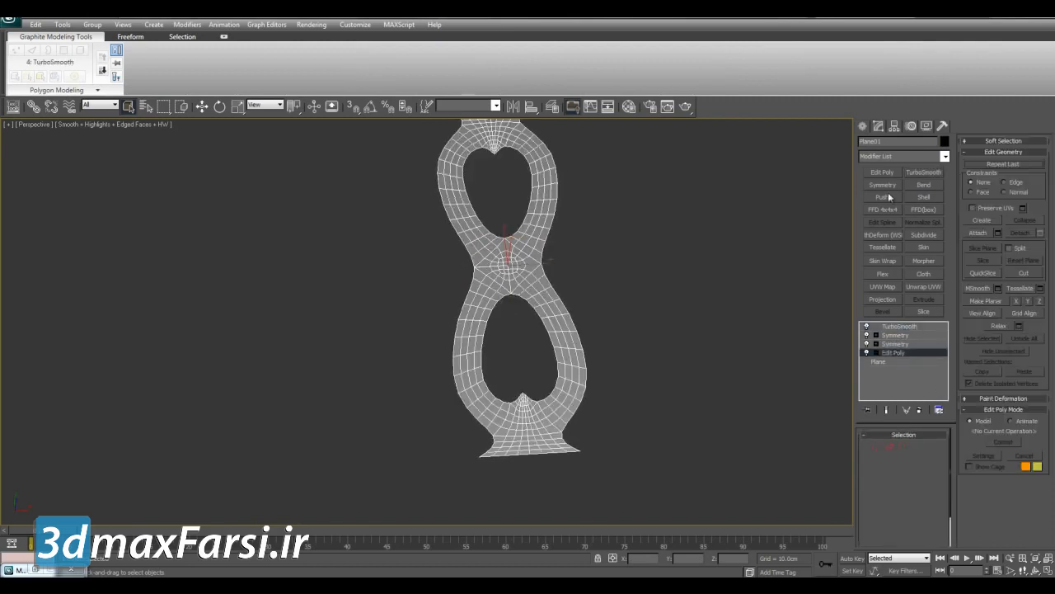
pyautogui.click(889, 174)
pyautogui.scroll(3, 548, 276)
pyautogui.press('1')
pyautogui.hotkey('alt', 'c')
pyautogui.click(509, 277)
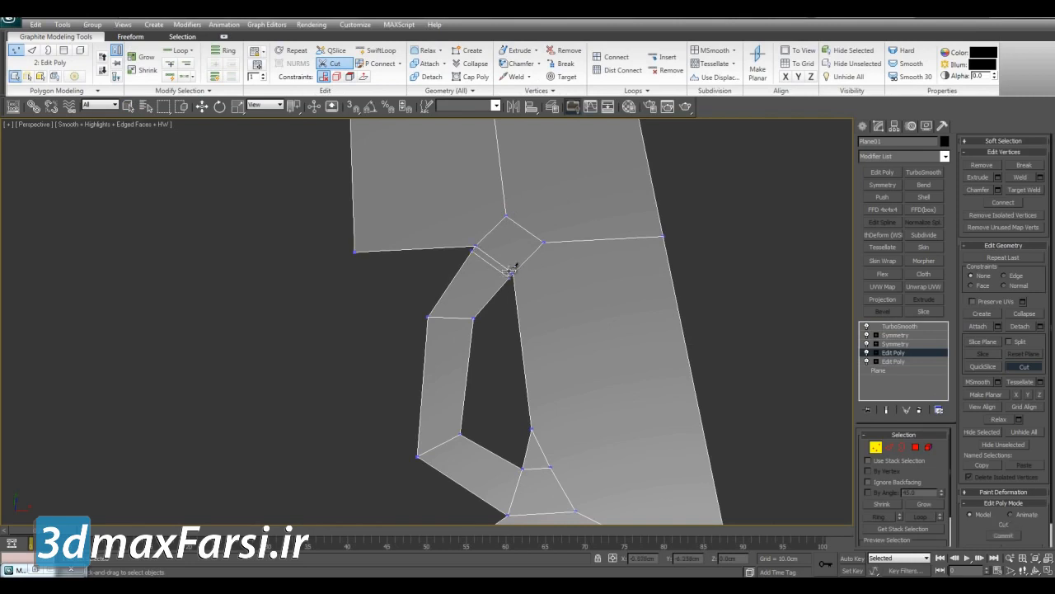
pyautogui.rightClick(513, 270)
pyautogui.press('4')
pyautogui.click(491, 260)
pyautogui.press('Delete')
# Cut a line across the end of the lower curved strip, close beside the base triangle's edge
pyautogui.moveTo(532, 270)
pyautogui.mouseDown(button='middle')
pyautogui.moveTo(536, 238)
pyautogui.moveTo(513, 240)
pyautogui.moveTo(534, 283)
pyautogui.moveTo(544, 227)
pyautogui.mouseUp(button='middle')
pyautogui.press('f')
pyautogui.press('f')
pyautogui.moveTo(555, 311); pyautogui.dragTo(548, 239, button='middle')
pyautogui.scroll(3, 540, 271)
pyautogui.press('1')
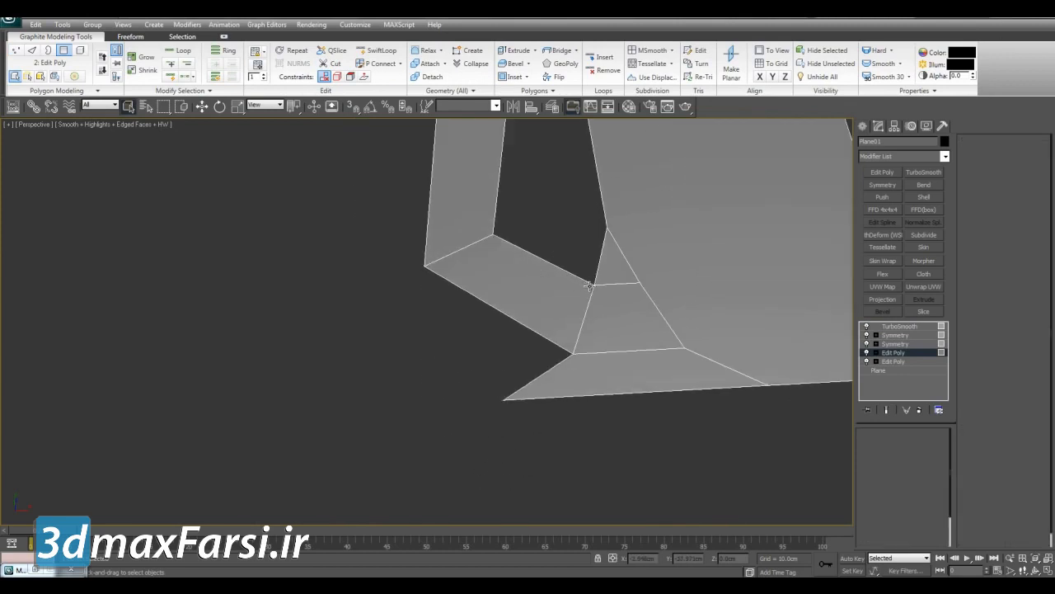
pyautogui.hotkey('alt', 'c')
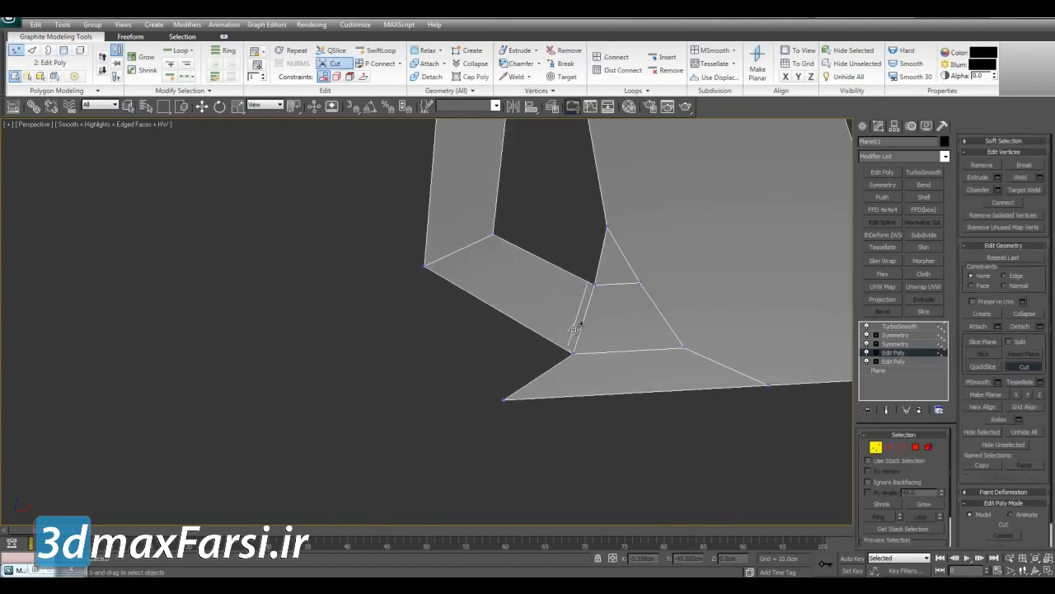
pyautogui.click(568, 346)
pyautogui.rightClick(574, 329)
# Remove the edges left by the cut at the strip's end beside the base triangle
pyautogui.press('4')
pyautogui.moveTo(582, 322); pyautogui.dragTo(627, 308, button='middle')
pyautogui.scroll(3, 627, 309)
pyautogui.press('2')
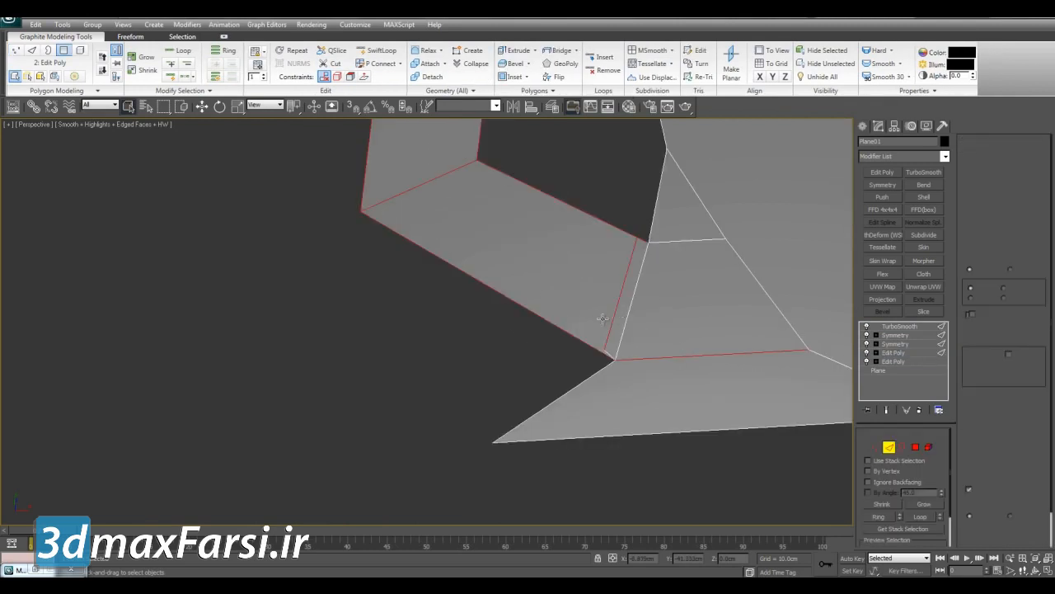
pyautogui.moveTo(607, 354); pyautogui.dragTo(591, 323, button='middle')
pyautogui.scroll(4, 533, 320)
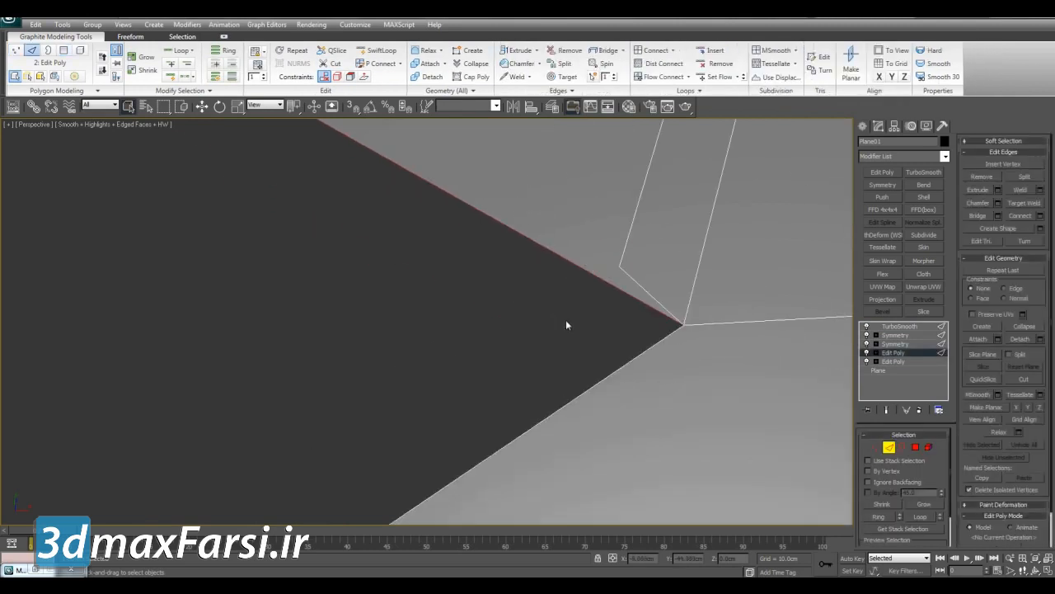
pyautogui.moveTo(634, 272); pyautogui.dragTo(634, 275)
pyautogui.hotkey('ctrl', 'BackSpace')
pyautogui.moveTo(631, 301); pyautogui.dragTo(632, 306, button='middle')
pyautogui.scroll(-5, 577, 257)
pyautogui.moveTo(552, 235); pyautogui.dragTo(557, 325, button='middle')
pyautogui.scroll(-2, 557, 325)
# Insert a SwiftLoop edge across the curved strip close to the base triangle and delete the narrow polygon between them
pyautogui.hotkey('shift', 'alt', 'w')
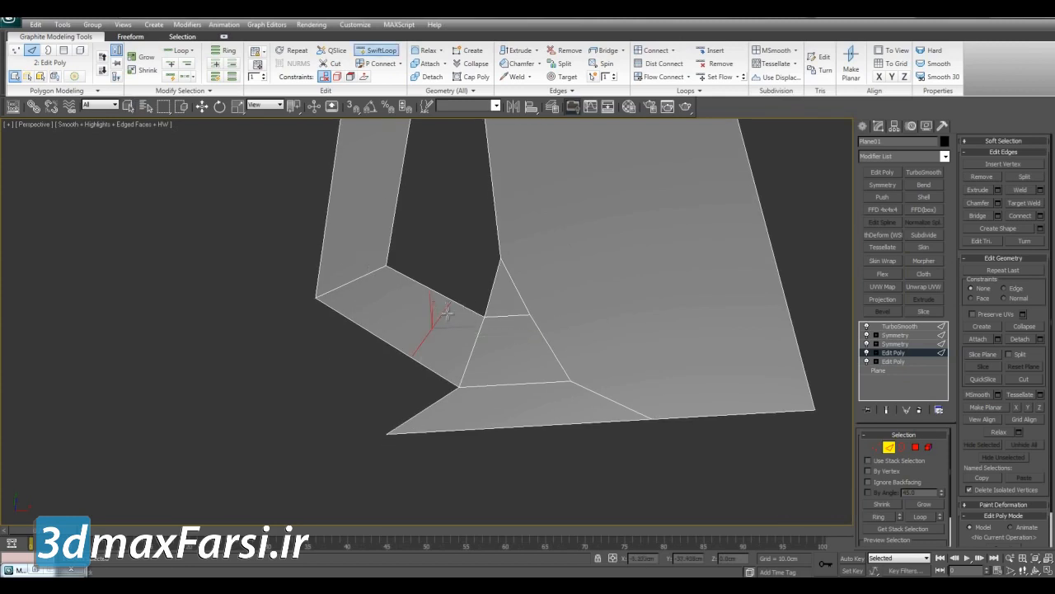
pyautogui.click(474, 321)
pyautogui.press('w')
pyautogui.press('4')
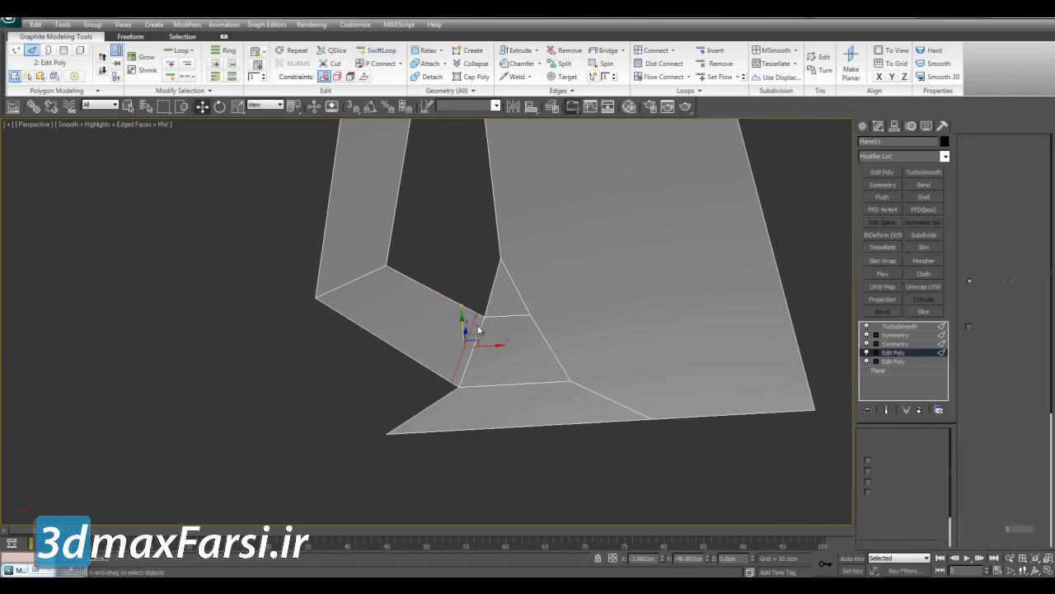
pyautogui.press('q')
pyautogui.click(478, 328)
pyautogui.press('Delete')
pyautogui.scroll(-5, 508, 327)
pyautogui.hotkey('ctrl', 'e')
pyautogui.scroll(-2, 553, 330)
pyautogui.scroll(4, 560, 330)
pyautogui.press('F4')
pyautogui.moveTo(564, 330)
pyautogui.mouseDown(button='middle')
pyautogui.moveTo(579, 341)
pyautogui.moveTo(572, 316)
pyautogui.mouseUp(button='middle')
# Copy the two Symmetry modifiers and make the upper one the current modifier in the stack
pyautogui.click(897, 344)
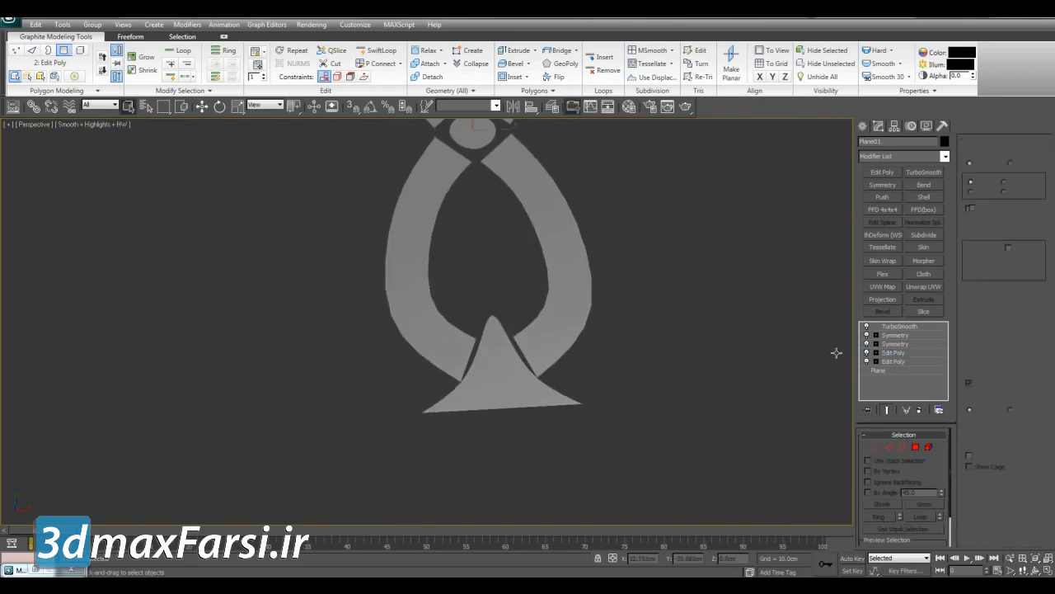
pyautogui.keyDown('ctrl'); pyautogui.click(898, 336); pyautogui.keyUp('ctrl')
pyautogui.rightClick(897, 335)
pyautogui.click(942, 382)
pyautogui.click(897, 336)
pyautogui.press('w')
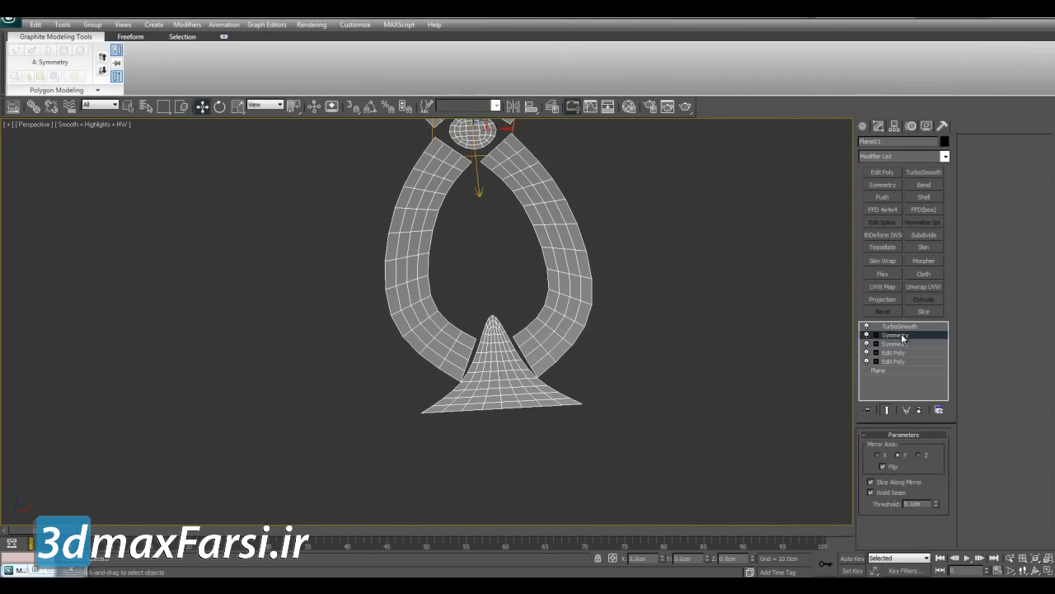
# Add an Edit Poly above the Symmetry modifiers and cut a slanted line from the base triangle's upper center vertex to its bottom edge
pyautogui.click(882, 172)
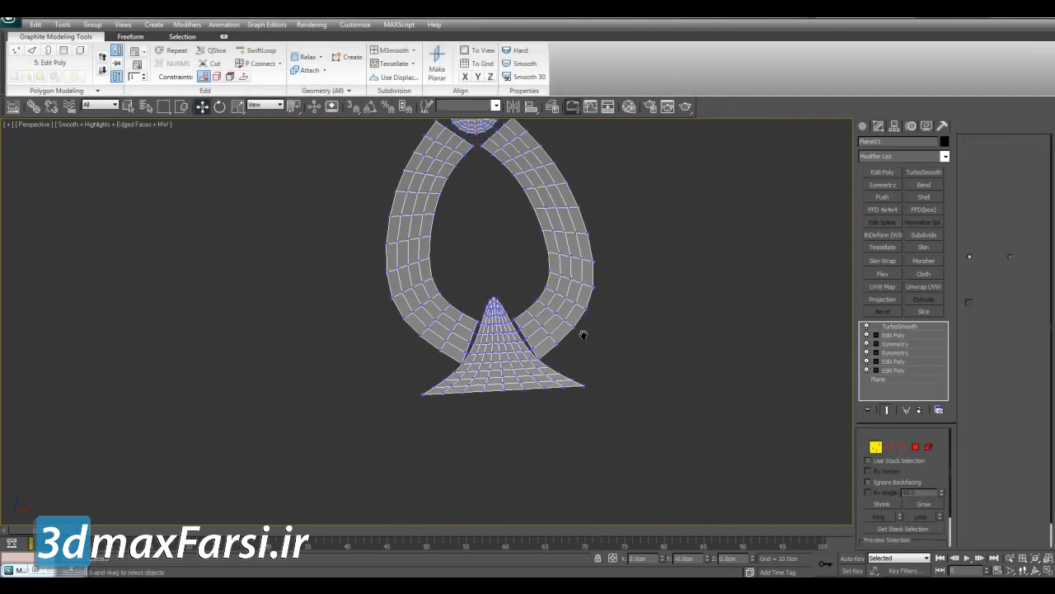
pyautogui.press('1')
pyautogui.scroll(6, 602, 419)
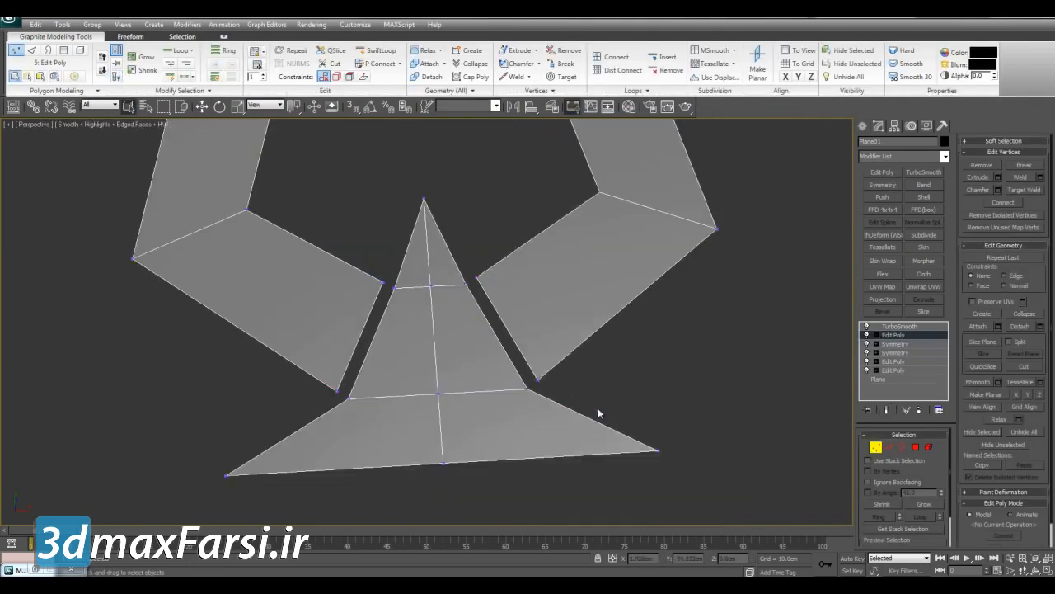
pyautogui.moveTo(594, 401); pyautogui.dragTo(595, 369, button='middle')
pyautogui.scroll(-4, 596, 369)
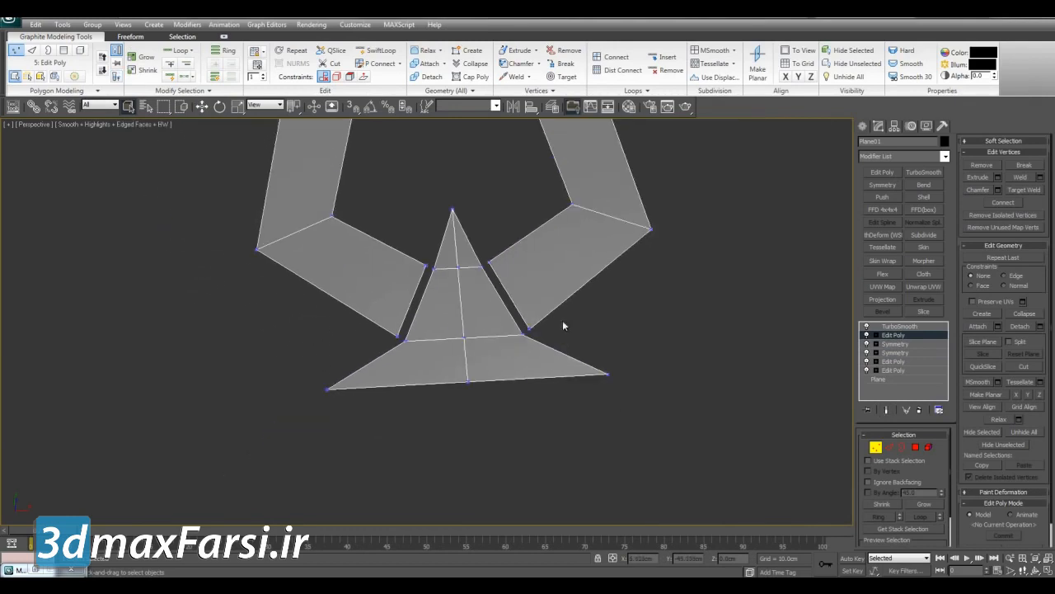
pyautogui.moveTo(557, 299); pyautogui.dragTo(559, 302, button='middle')
pyautogui.hotkey('alt', 'c')
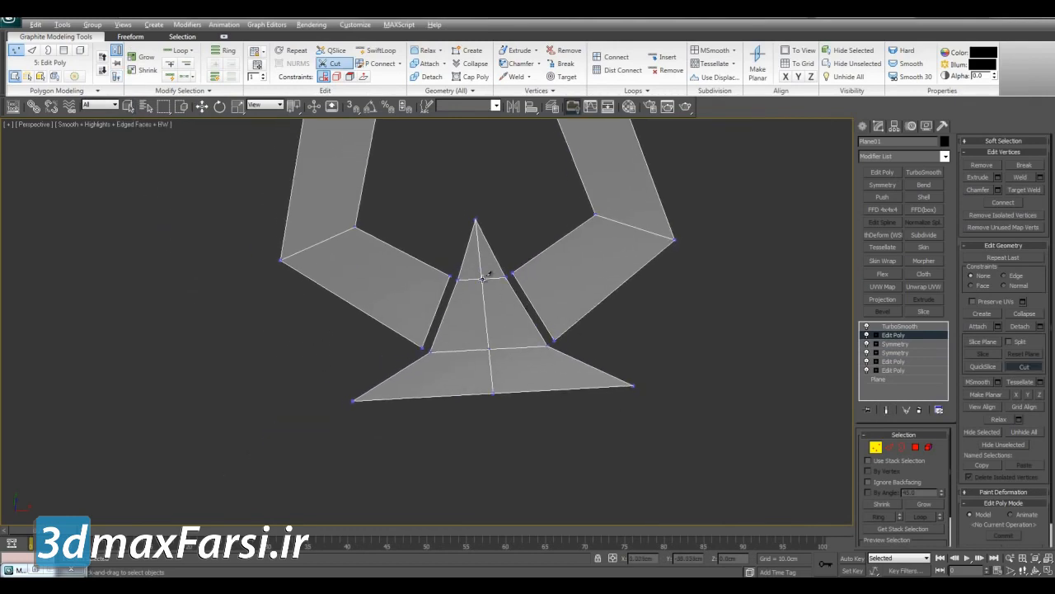
pyautogui.click(462, 351)
pyautogui.click(437, 396)
pyautogui.rightClick(505, 370)
# Delete the polygons between the slanted cut and the base triangle's center line
pyautogui.press('4')
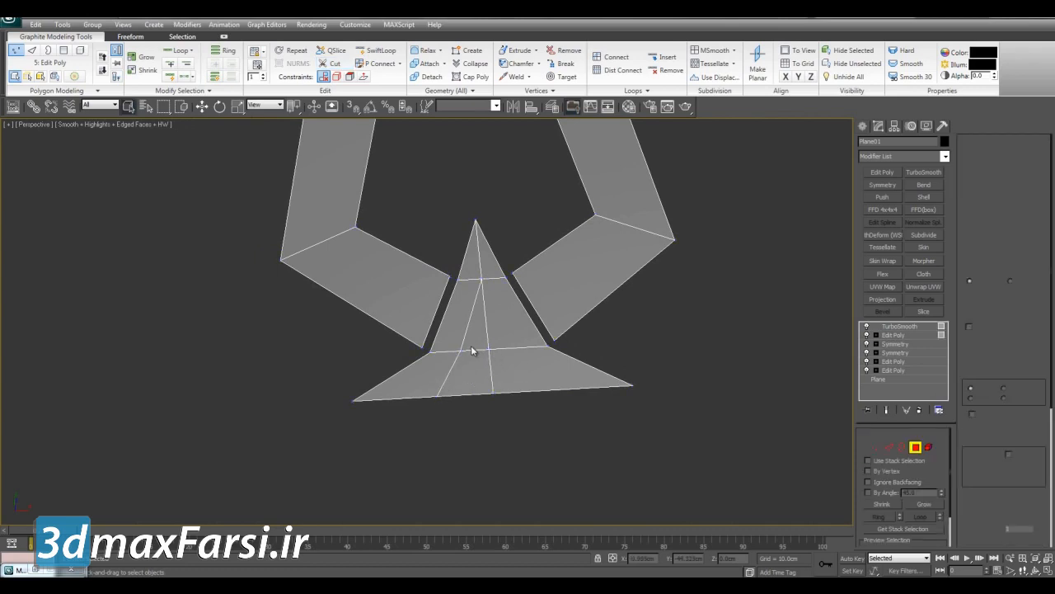
pyautogui.moveTo(473, 346); pyautogui.dragTo(476, 361)
pyautogui.press('Delete')
pyautogui.moveTo(496, 410); pyautogui.dragTo(501, 401, button='middle')
# Paste the copied Symmetry modifiers above the current Edit Poly and add another Edit Poly directly beneath them
pyautogui.click(901, 338)
pyautogui.rightClick(897, 336)
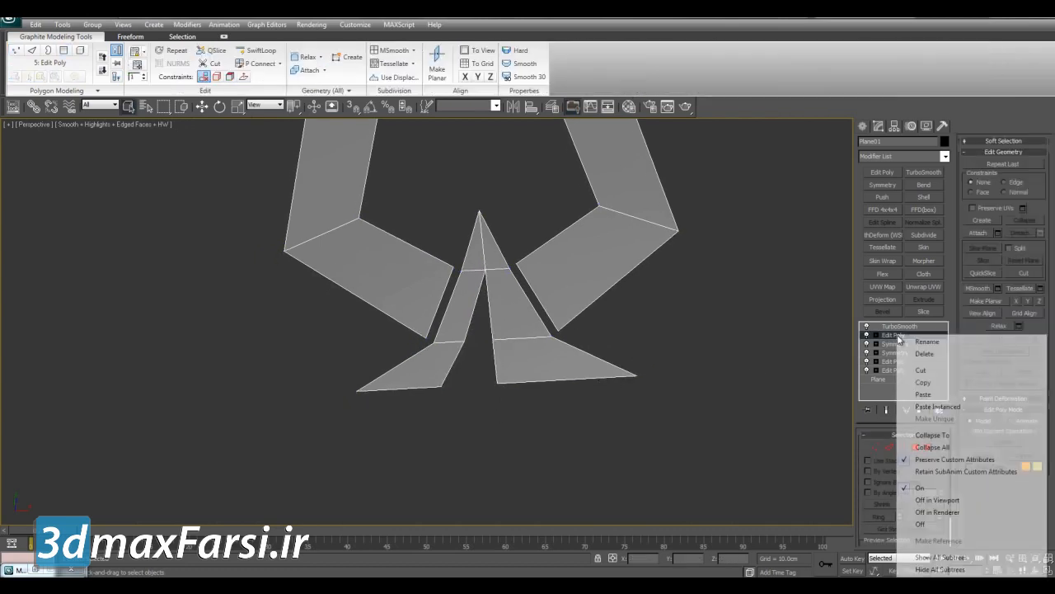
pyautogui.click(930, 394)
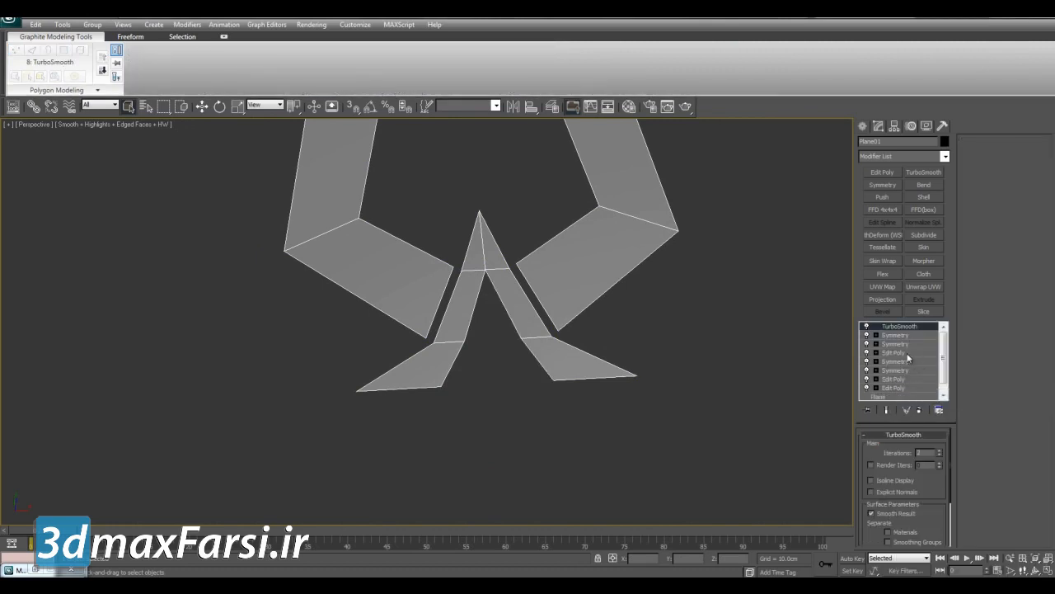
pyautogui.click(897, 352)
pyautogui.click(882, 172)
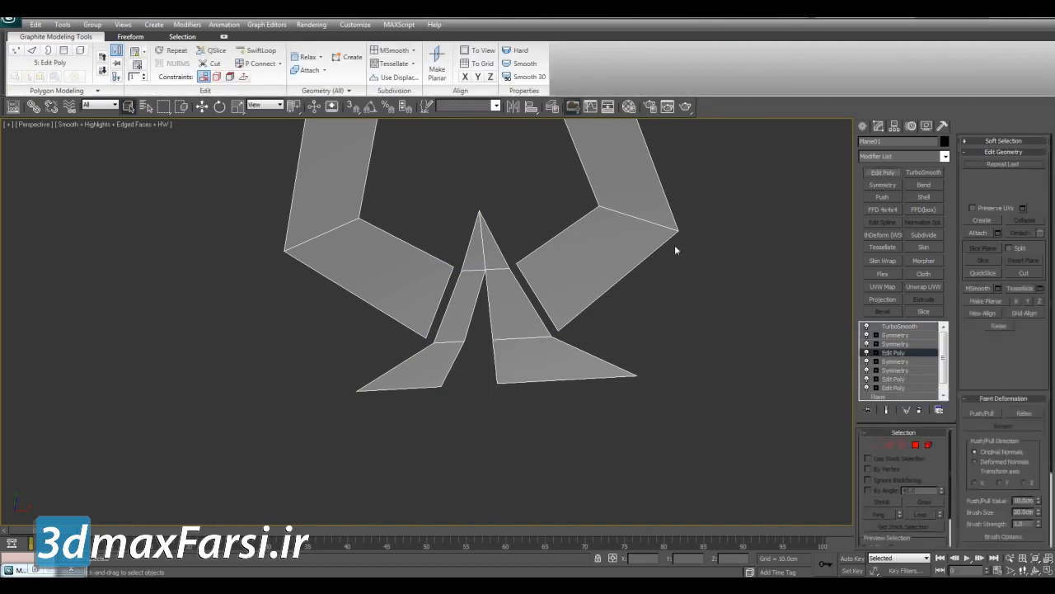
pyautogui.press('1')
pyautogui.scroll(2, 576, 297)
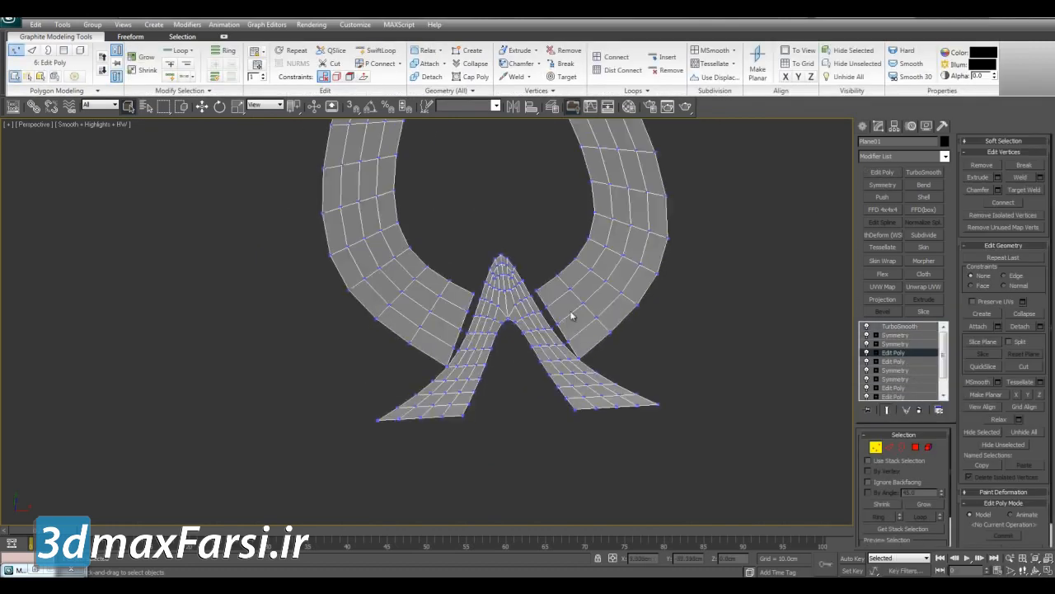
# Examine the smoothed shape from the split base triangle up to the central diamond, with and without edges shown
pyautogui.press('F2')
pyautogui.press('F4')
pyautogui.scroll(2, 546, 338)
pyautogui.moveTo(508, 346); pyautogui.dragTo(483, 335, button='middle')
pyautogui.scroll(-4, 515, 335)
pyautogui.scroll(2, 485, 347)
pyautogui.moveTo(490, 404); pyautogui.dragTo(497, 467, button='middle')
pyautogui.press('F2')
pyautogui.press('F4')
pyautogui.scroll(-4, 512, 317)
pyautogui.moveTo(513, 313); pyautogui.dragTo(511, 382, button='middle')
pyautogui.press('F2')
pyautogui.moveTo(521, 252); pyautogui.dragTo(503, 322, button='middle')
# Cut a line across the central diamond just below its horizontal diagonal and preview the smoothed result
pyautogui.scroll(6, 519, 319)
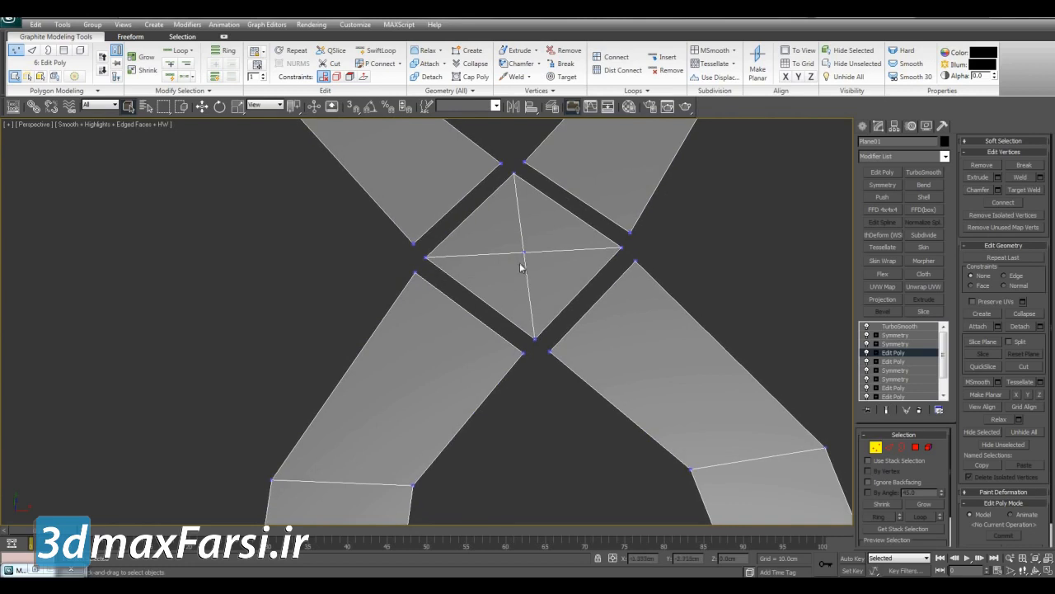
pyautogui.hotkey('alt', 'c')
pyautogui.click(430, 260)
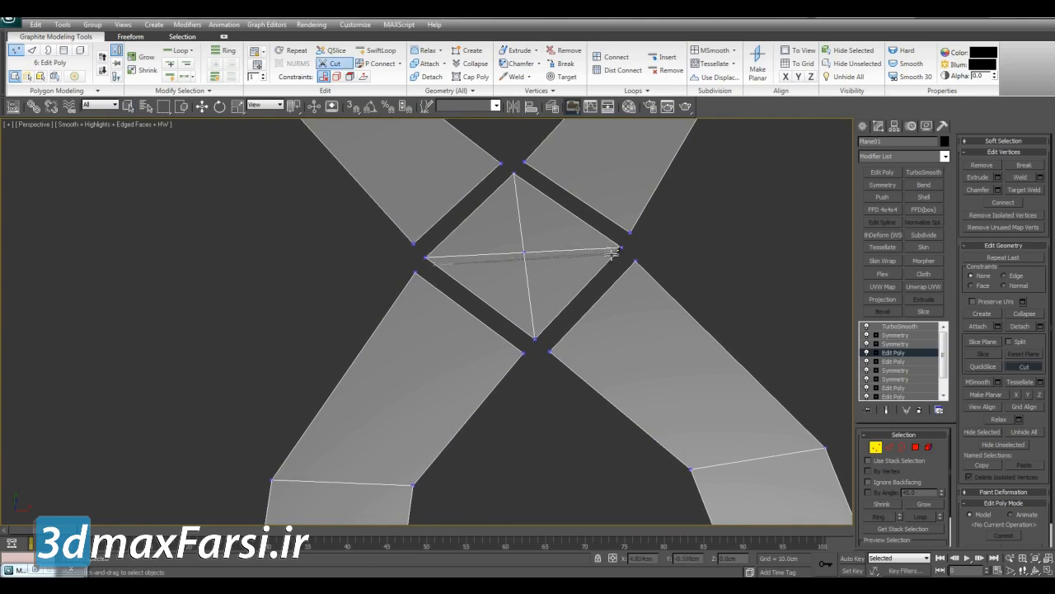
pyautogui.click(611, 255)
pyautogui.rightClick(665, 250)
pyautogui.rightClick(664, 251)
pyautogui.hotkey('ctrl', 'q')
pyautogui.hotkey('ctrl', 'q')
pyautogui.moveTo(522, 281); pyautogui.dragTo(514, 291, button='middle')
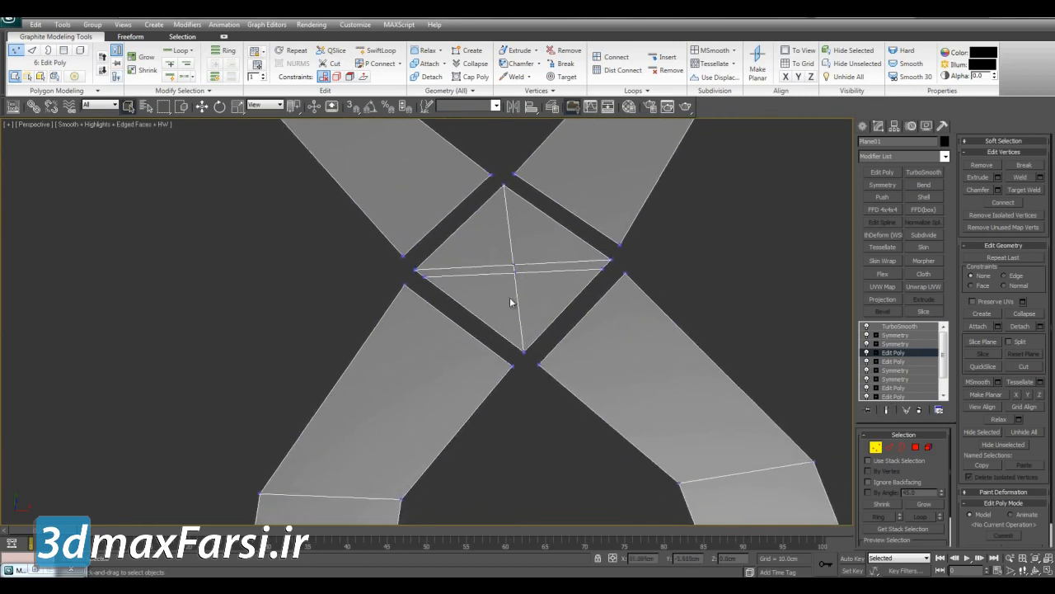
# Cut two lines just inside and parallel to the diamond's lower edges, meeting near its bottom corner
pyautogui.scroll(2, 514, 291)
pyautogui.hotkey('alt', 'c')
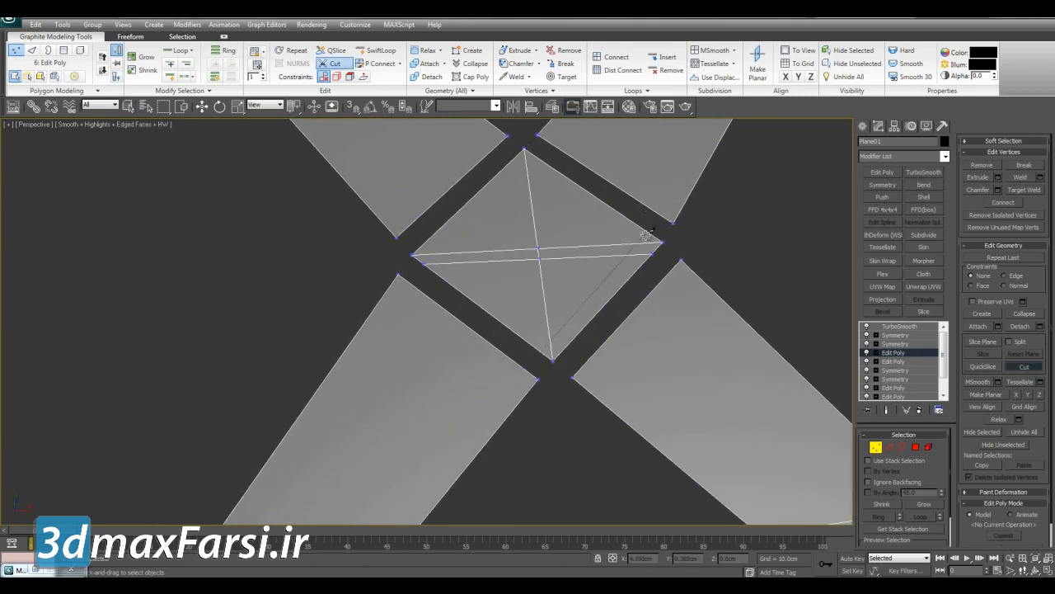
pyautogui.click(651, 236)
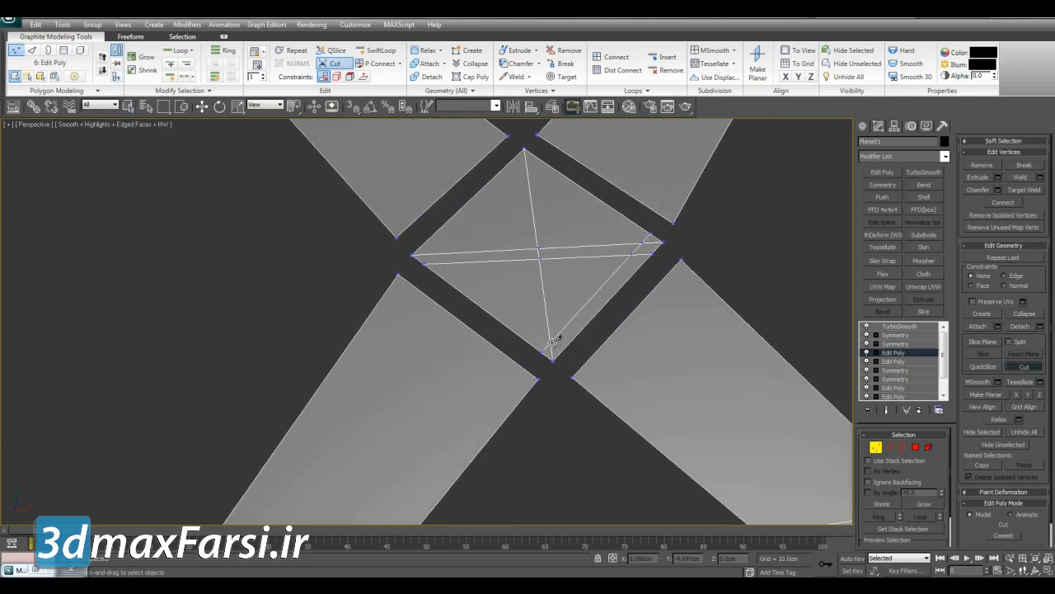
pyautogui.click(549, 341)
pyautogui.click(423, 246)
pyautogui.rightClick(496, 235)
pyautogui.hotkey('ctrl', 'q')
pyautogui.press('F4')
pyautogui.moveTo(475, 267); pyautogui.dragTo(478, 278, button='middle')
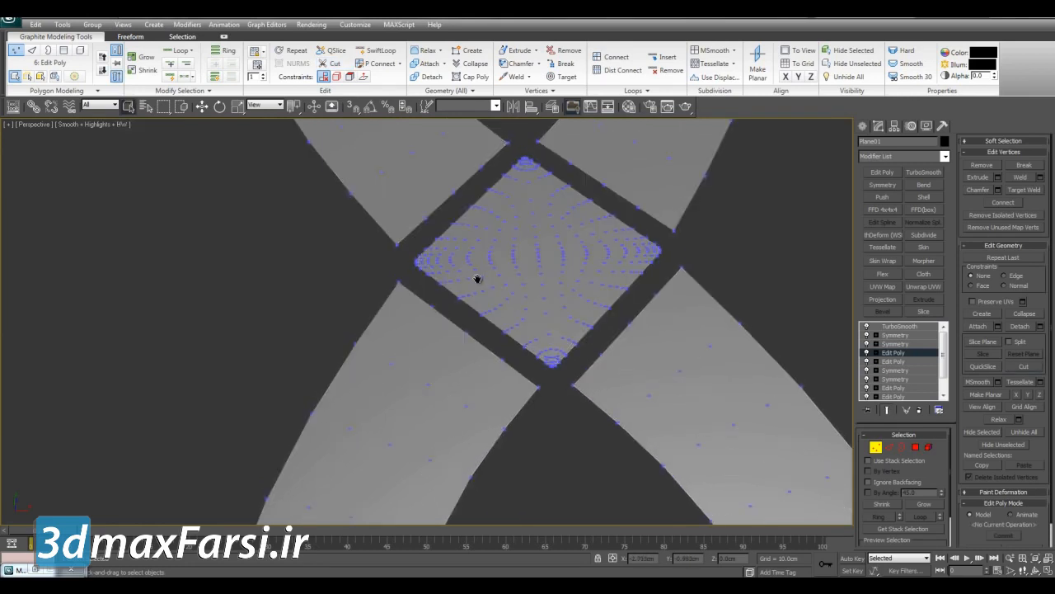
# Remove the short edge joining the diamond's bottom corner to the crossing of the inset cuts
pyautogui.hotkey('ctrl', 'q')
pyautogui.press('F4')
pyautogui.scroll(2, 578, 341)
pyautogui.press('2')
pyautogui.click(584, 370)
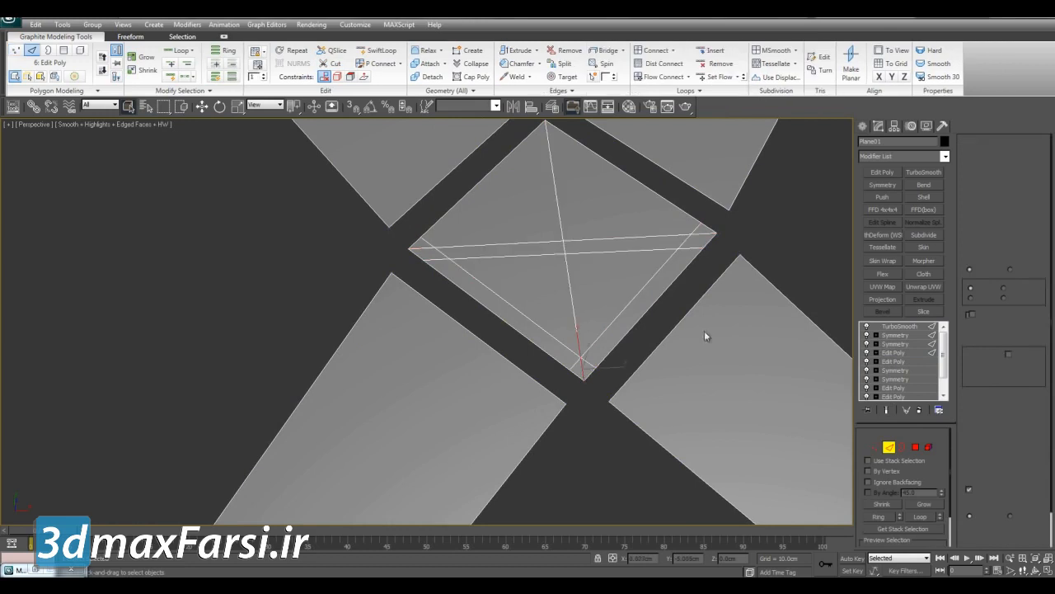
pyautogui.click(993, 178)
# Slide the inner and left vertices near the diamond's bottom corner up along the lower-left edge using the Edge constraint
pyautogui.press('1')
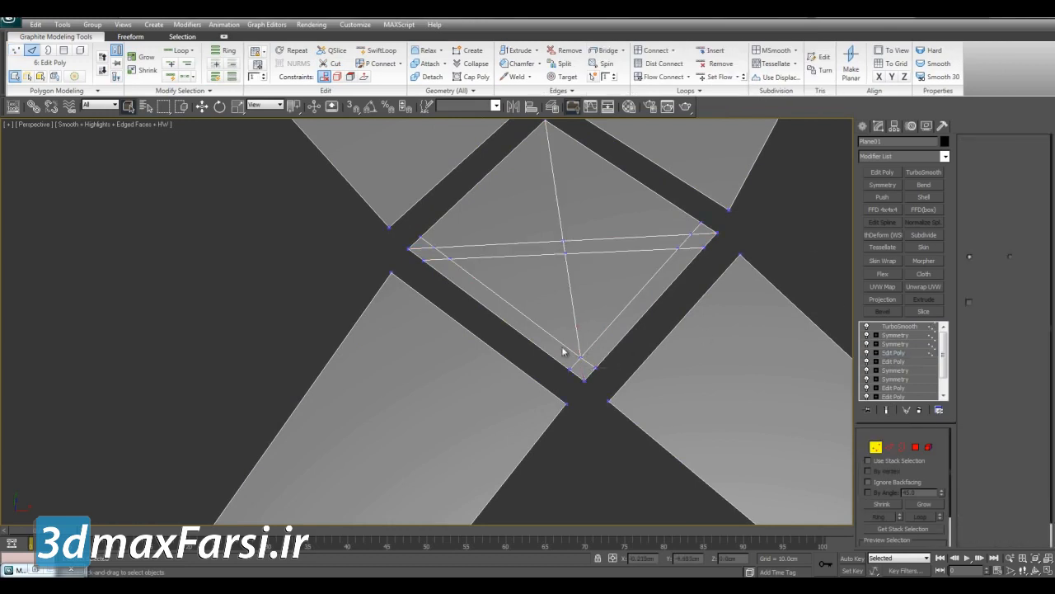
pyautogui.moveTo(560, 351); pyautogui.dragTo(586, 376)
pyautogui.press('w')
pyautogui.hotkey('shift', 'x')
pyautogui.hotkey('ctrl', 'q')
pyautogui.press('F4')
pyautogui.moveTo(618, 374); pyautogui.dragTo(540, 376, button='middle')
pyautogui.scroll(2, 541, 375)
pyautogui.hotkey('ctrl', 'q')
pyautogui.press('F4')
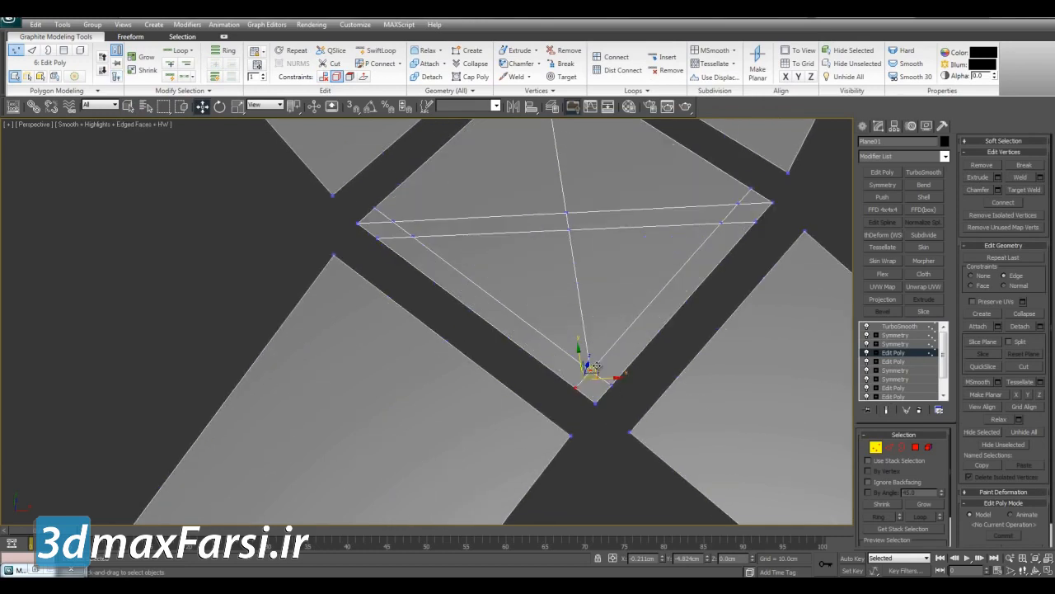
pyautogui.moveTo(593, 365); pyautogui.dragTo(532, 336)
# Slide the inner and right vertices near the diamond's bottom corner up along the lower-right edge and preview the smoothed corner
pyautogui.keyDown('ctrl'); pyautogui.moveTo(622, 387); pyautogui.dragTo(622, 388); pyautogui.keyUp('ctrl')
pyautogui.press('w')
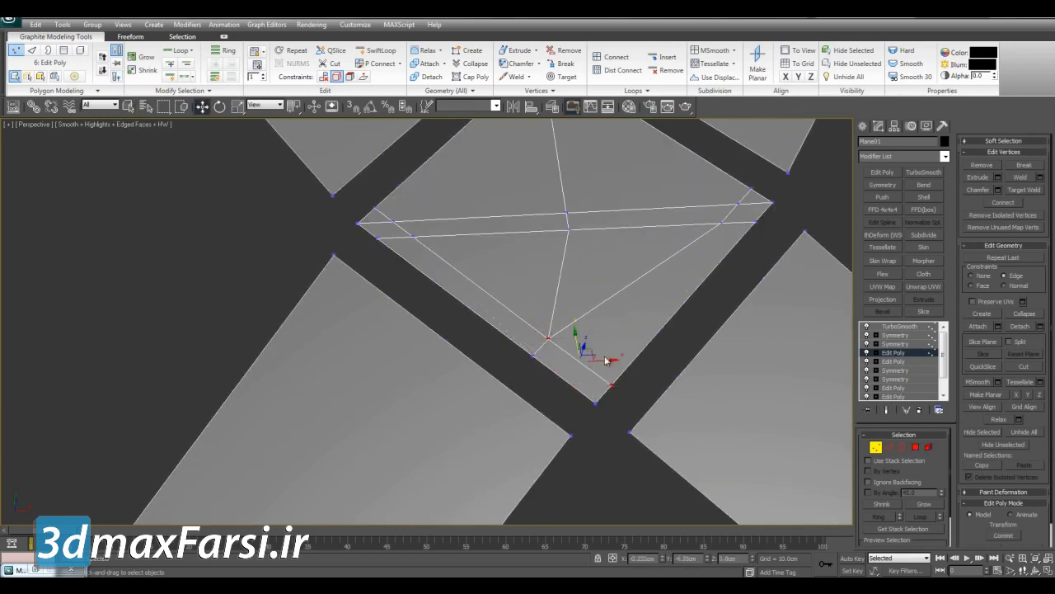
pyautogui.moveTo(591, 350); pyautogui.dragTo(622, 308)
pyautogui.hotkey('ctrl', 'q')
pyautogui.press('F4')
pyautogui.hotkey('ctrl', 'q')
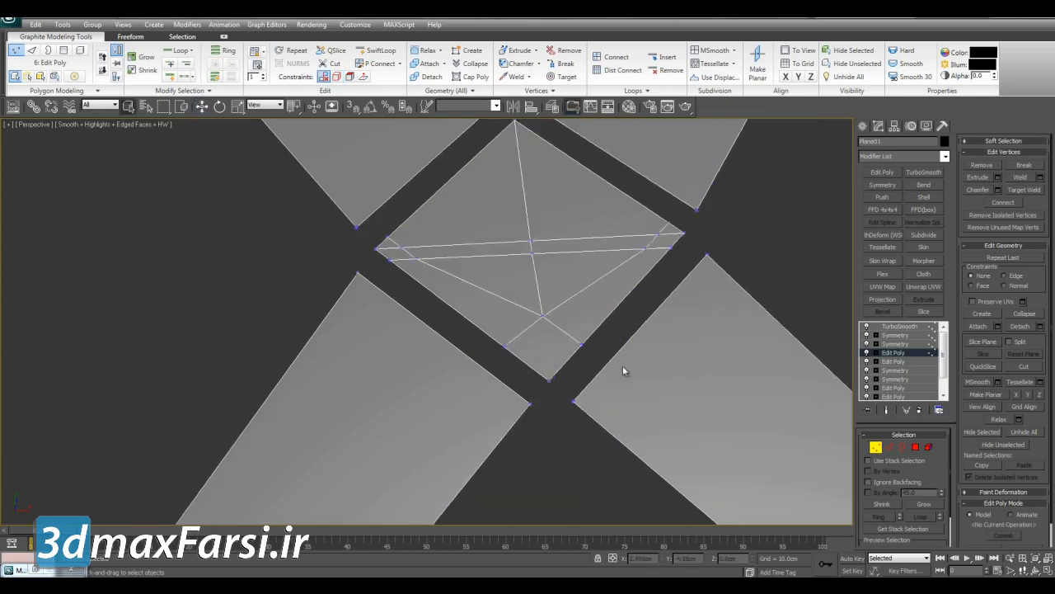
pyautogui.press('F4')
pyautogui.hotkey('ctrl', 'q')
pyautogui.scroll(-5, 608, 341)
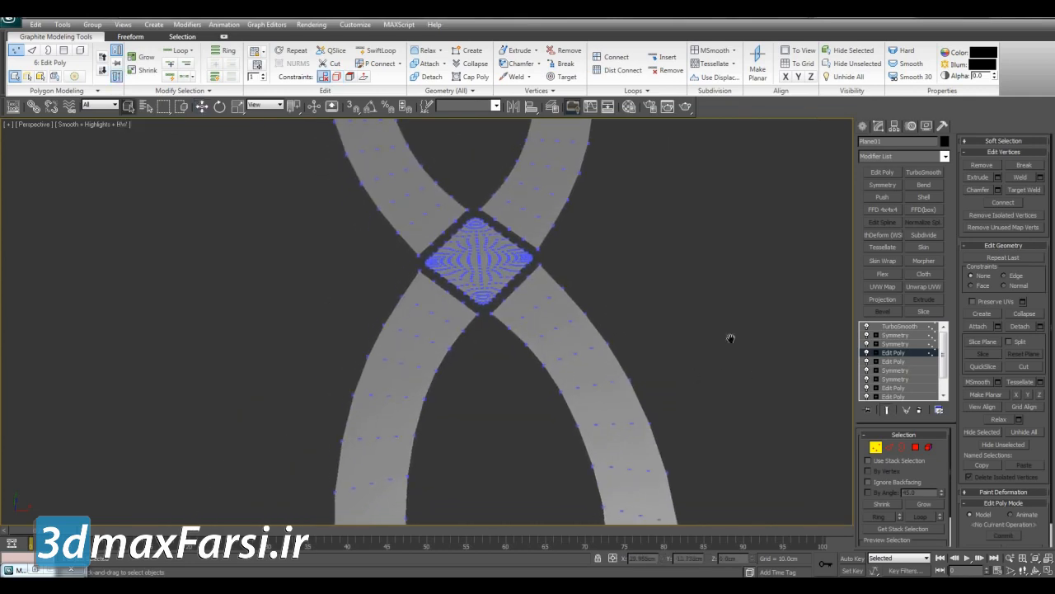
# Slide the end edge of the lower-left strip away from the diamond with the Edge constraint on to widen the gap
pyautogui.moveTo(716, 351); pyautogui.dragTo(750, 327, button='middle')
pyautogui.hotkey('ctrl', 'q')
pyautogui.press('F4')
pyautogui.press('2')
pyautogui.click(501, 280)
pyautogui.press('w')
pyautogui.hotkey('shift', 'x')
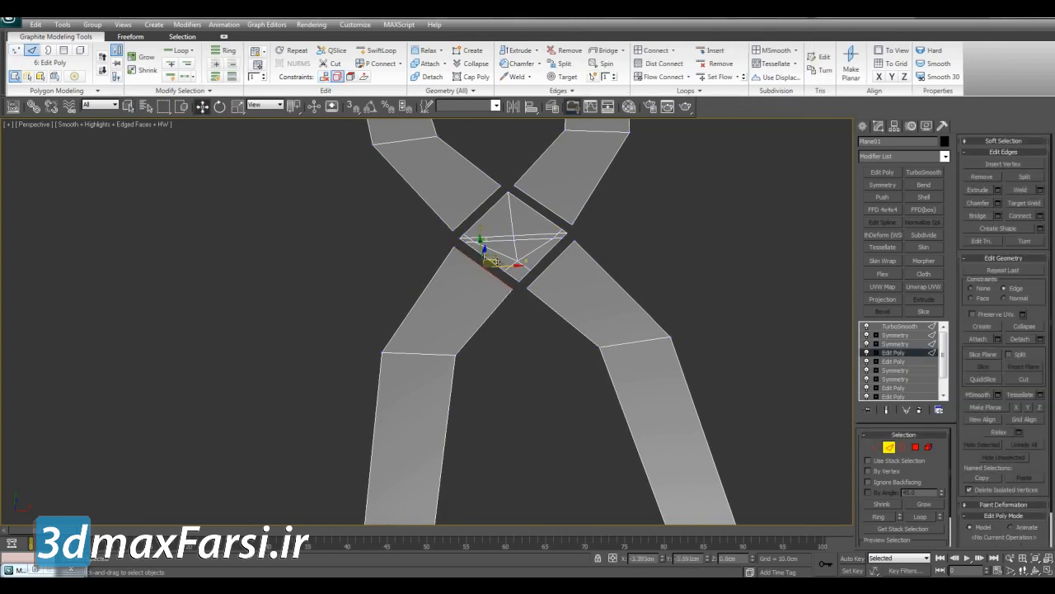
pyautogui.hotkey('ctrl', 'q')
pyautogui.press('F4')
pyautogui.press('F4')
pyautogui.moveTo(505, 277); pyautogui.dragTo(511, 278, button='middle')
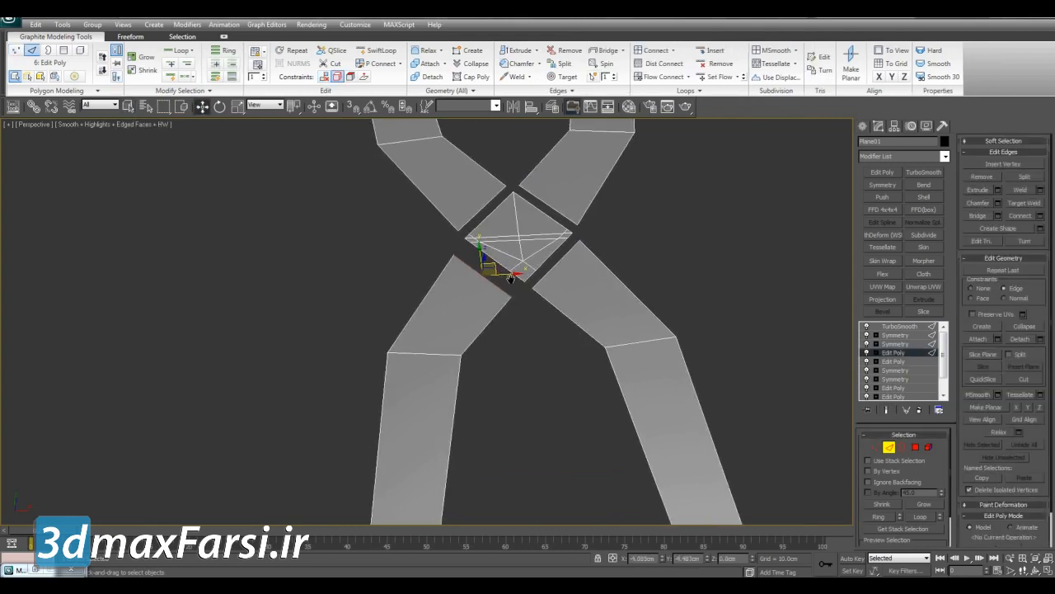
# Narrow the lower-left strip by shifting its side edges inward, and reposition the inner vertex at its first bend
pyautogui.moveTo(497, 310); pyautogui.dragTo(491, 308)
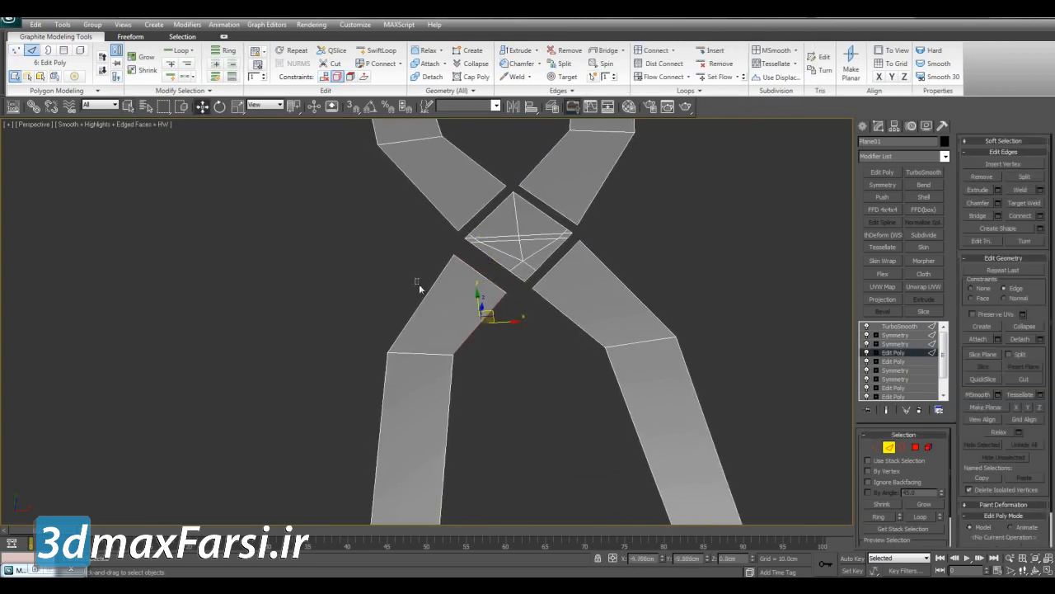
pyautogui.moveTo(430, 292); pyautogui.dragTo(431, 292)
pyautogui.press('1')
pyautogui.click(454, 354)
pyautogui.hotkey('shift', 'x')
pyautogui.moveTo(463, 344); pyautogui.dragTo(460, 361)
pyautogui.press('F4')
pyautogui.scroll(-4, 495, 330)
pyautogui.moveTo(511, 323); pyautogui.dragTo(506, 282, button='middle')
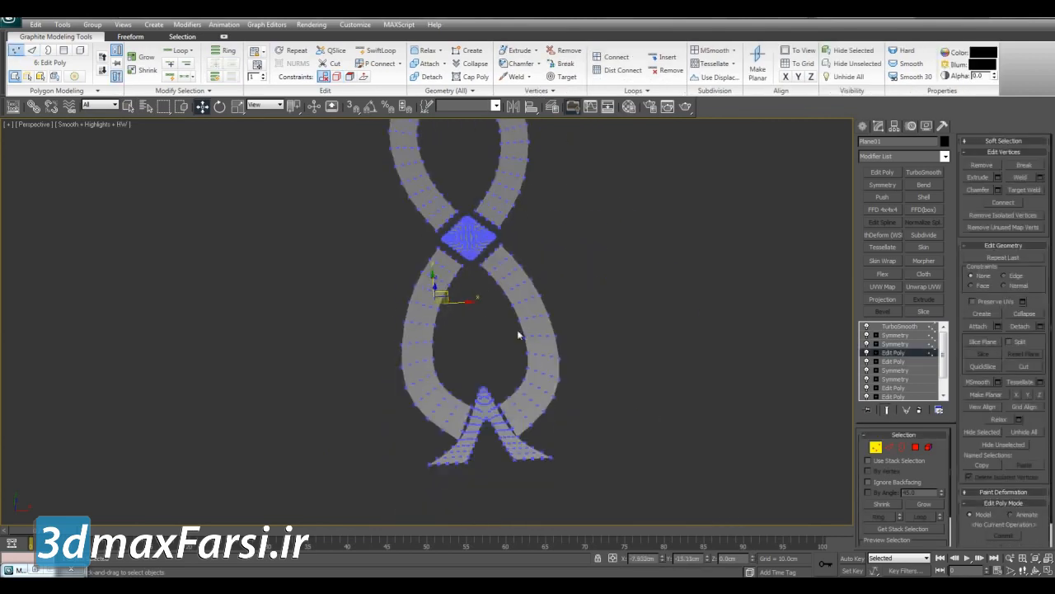
# Slide the left strip's end vertices slightly away from the base triangle with the Edge constraint, and preview the smoothed gap
pyautogui.moveTo(577, 402); pyautogui.dragTo(546, 321, button='middle')
pyautogui.scroll(6, 547, 320)
pyautogui.press('F4')
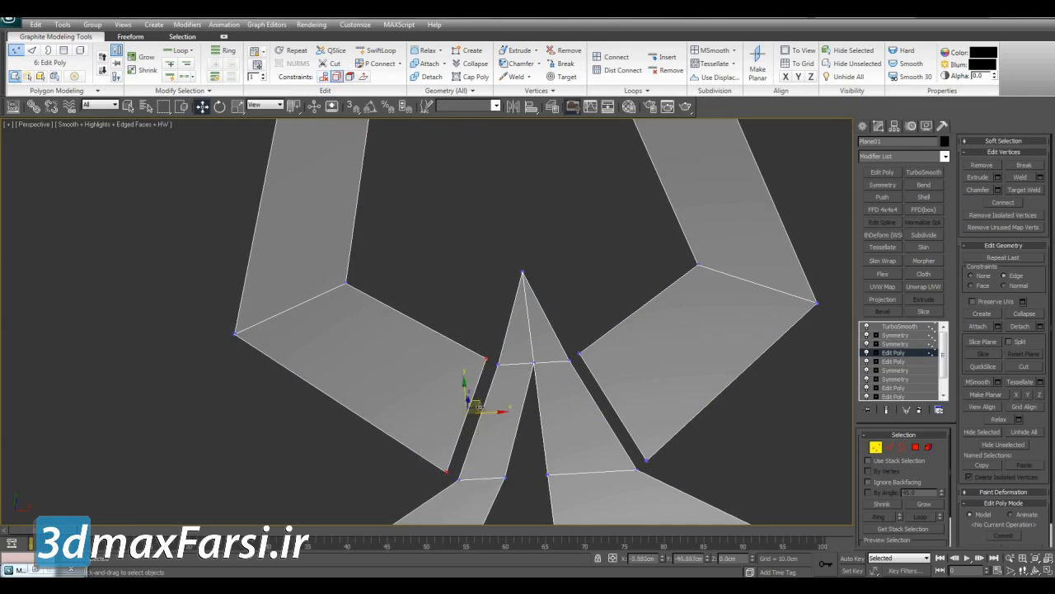
pyautogui.hotkey('shift', 'x')
pyautogui.press('q')
pyautogui.click(525, 358)
pyautogui.scroll(-5, 525, 359)
pyautogui.moveTo(527, 377); pyautogui.dragTo(535, 350, button='middle')
pyautogui.press('F4')
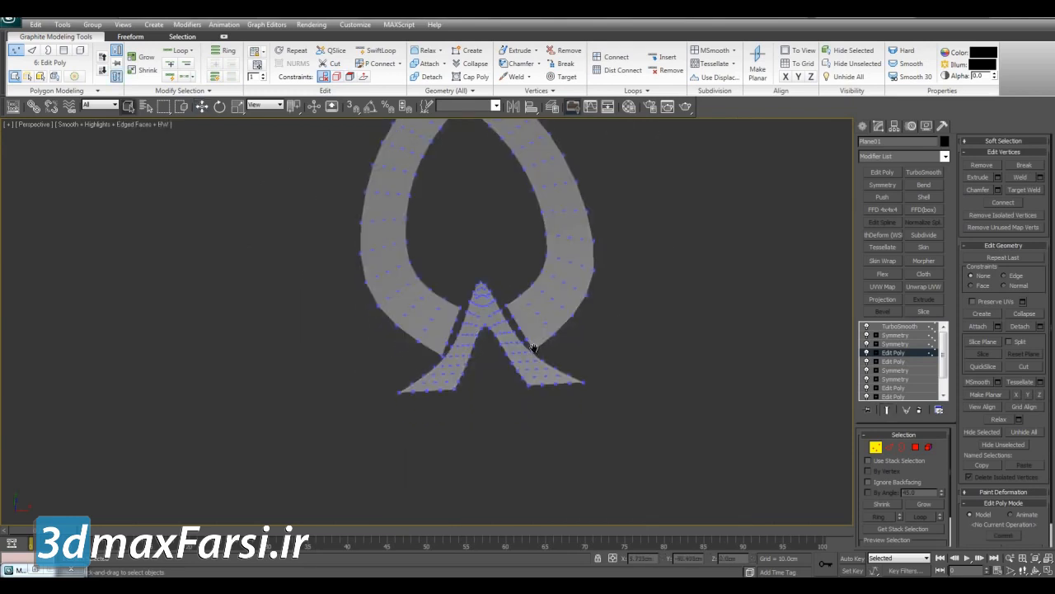
# Cut a new edge through the left half of the base triangle's tip, from the outer edge to the inner leg edge
pyautogui.scroll(5, 538, 351)
pyautogui.press('F4')
pyautogui.scroll(-3, 561, 358)
pyautogui.press('F4')
pyautogui.hotkey('alt', 'c')
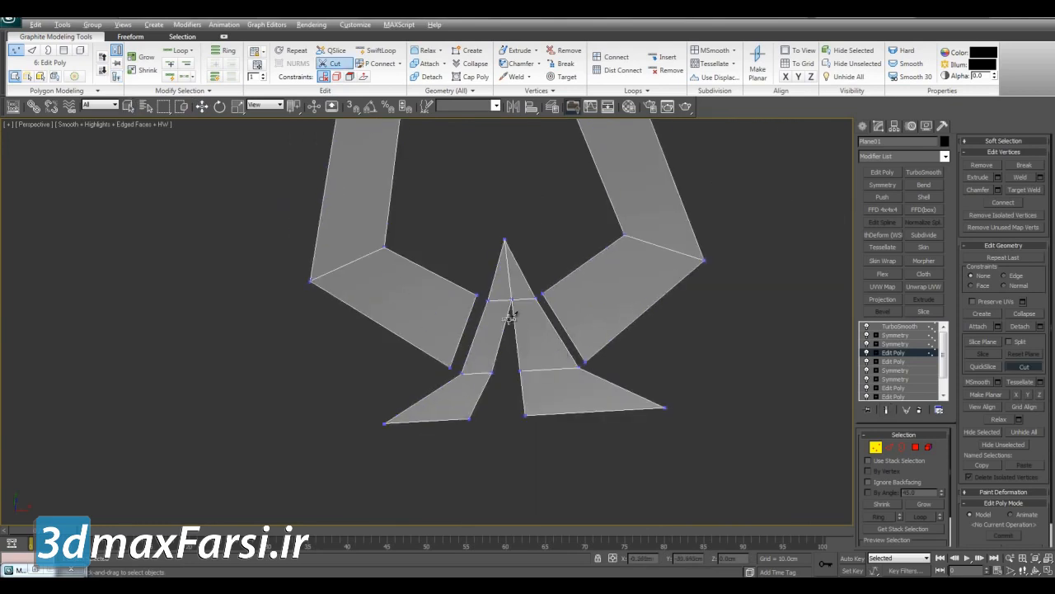
pyautogui.rightClick(499, 260)
pyautogui.rightClick(500, 260)
pyautogui.press('F4')
pyautogui.moveTo(545, 293); pyautogui.dragTo(522, 340, button='middle')
pyautogui.scroll(5, 540, 305)
pyautogui.scroll(-4, 544, 321)
pyautogui.scroll(-2, 564, 307)
pyautogui.press('F4')
pyautogui.scroll(-2, 539, 377)
pyautogui.scroll(4, 521, 345)
pyautogui.press('F4')
pyautogui.press('F4')
# Connect the edge ring across the lower-left strip to add a lengthwise edge loop along it
pyautogui.press('2')
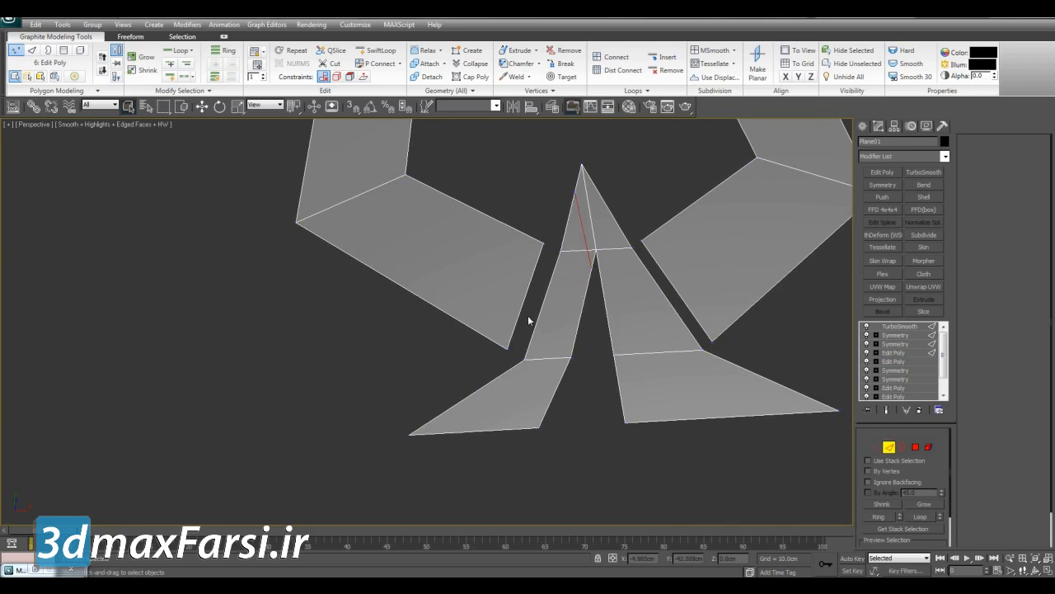
pyautogui.click(523, 313)
pyautogui.hotkey('alt', 'r')
pyautogui.hotkey('ctrl', 'shift', 'e')
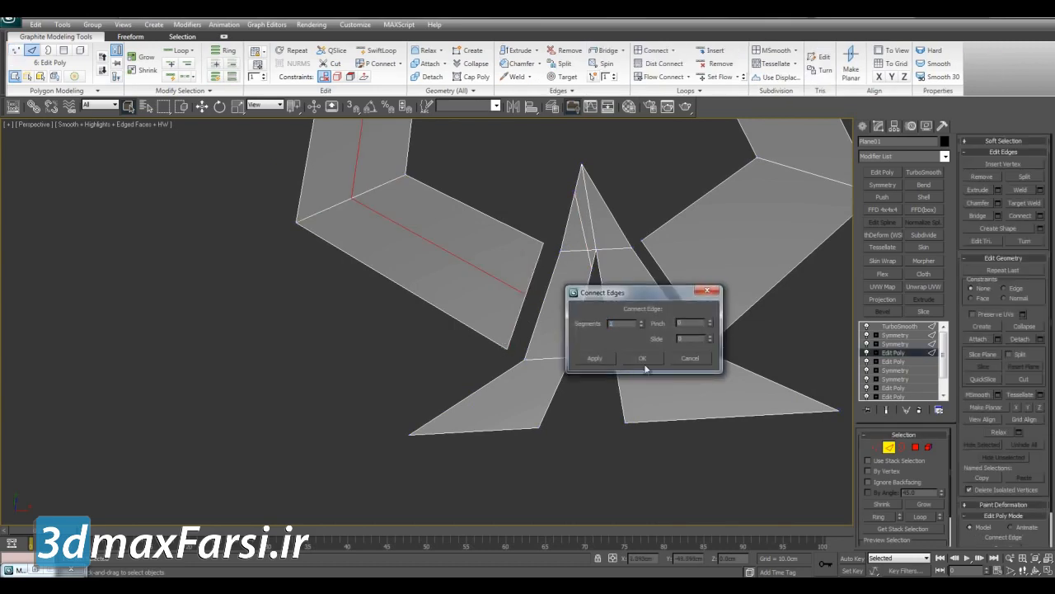
pyautogui.click(630, 361)
# Move the outer end vertex of the lower-left strip away from the base triangle
pyautogui.press('1')
pyautogui.click(508, 348)
pyautogui.press('w')
pyautogui.press('F4')
pyautogui.moveTo(516, 340); pyautogui.dragTo(500, 347)
pyautogui.press('F4')
# Shift the middle end vertex of the lower-left strip slightly down to curve its end, and preview the smoothed gap
pyautogui.press('F4')
pyautogui.moveTo(534, 288); pyautogui.dragTo(535, 300)
pyautogui.press('F4')
pyautogui.moveTo(529, 222); pyautogui.dragTo(552, 252)
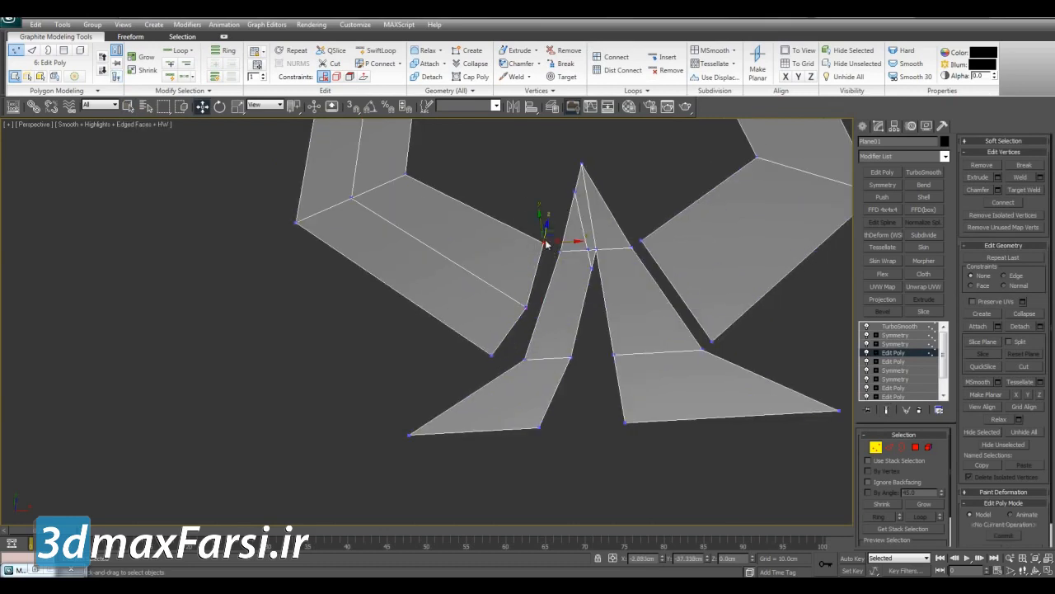
pyautogui.press('F4')
pyautogui.press('F4')
pyautogui.keyDown('ctrl'); pyautogui.moveTo(530, 356); pyautogui.dragTo(529, 357); pyautogui.keyUp('ctrl')
pyautogui.keyDown('ctrl'); pyautogui.moveTo(450, 371); pyautogui.dragTo(501, 417); pyautogui.keyUp('ctrl')
pyautogui.press('F4')
pyautogui.press('q')
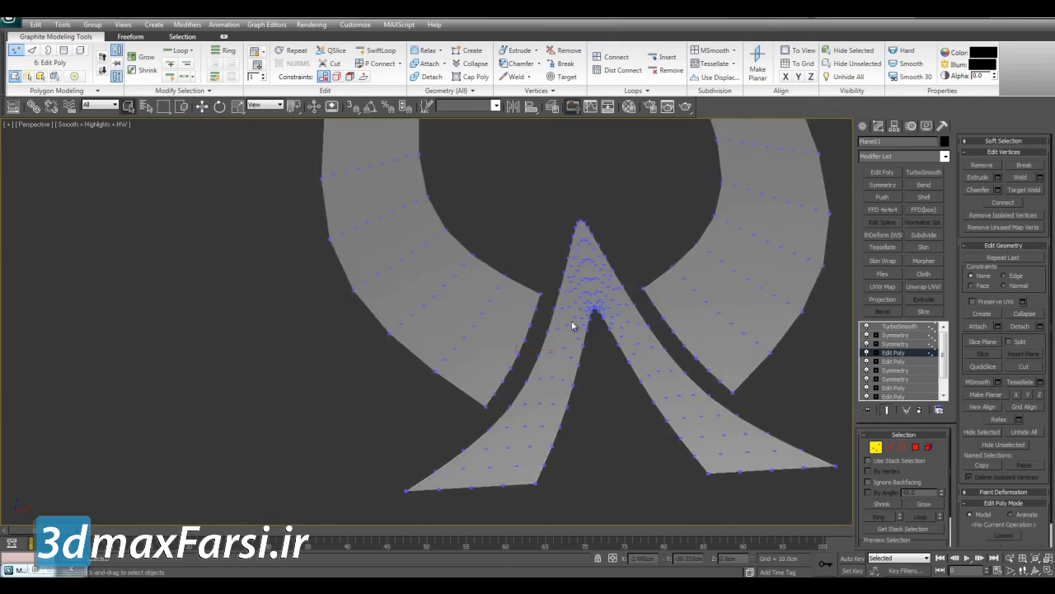
# Move the cross edges at the left strip's lower bend slightly up and inward, and preview the smoothed outline
pyautogui.scroll(-6, 571, 322)
pyautogui.press('1')
pyautogui.moveTo(566, 280); pyautogui.dragTo(559, 332, button='middle')
pyautogui.scroll(-3, 549, 358)
pyautogui.scroll(6, 558, 332)
pyautogui.press('F4')
pyautogui.press('2')
pyautogui.doubleClick(433, 358)
pyautogui.doubleClick(433, 354)
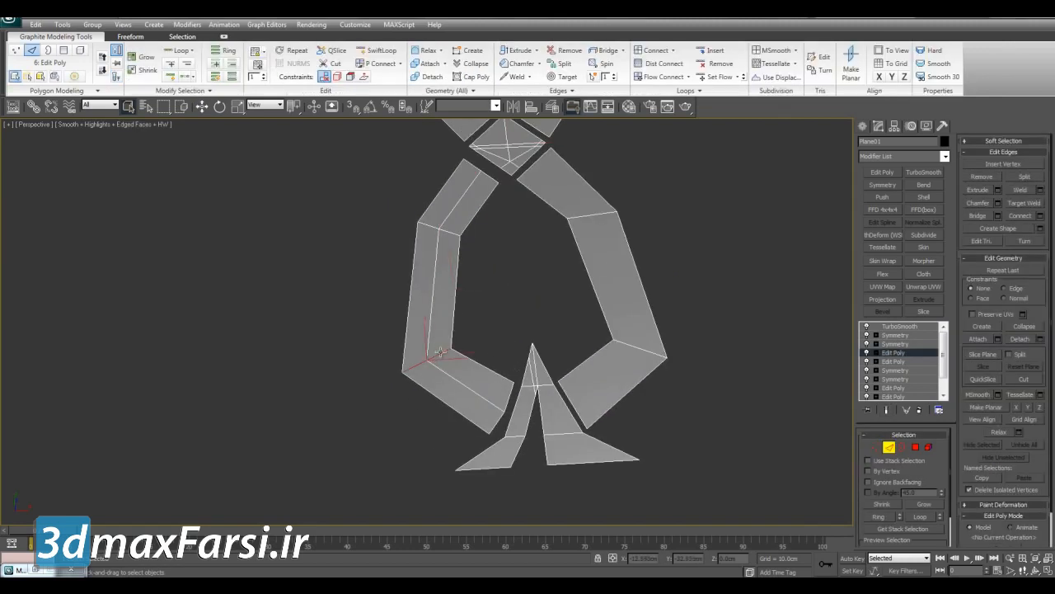
pyautogui.hotkey('ctrl', 'q')
pyautogui.press('F4')
pyautogui.moveTo(436, 352); pyautogui.dragTo(444, 335)
pyautogui.scroll(-4, 476, 337)
pyautogui.moveTo(579, 340)
pyautogui.mouseDown(button='middle')
pyautogui.moveTo(596, 416)
pyautogui.moveTo(564, 326)
pyautogui.mouseUp(button='middle')
pyautogui.scroll(-2, 575, 355)
pyautogui.scroll(4, 564, 326)
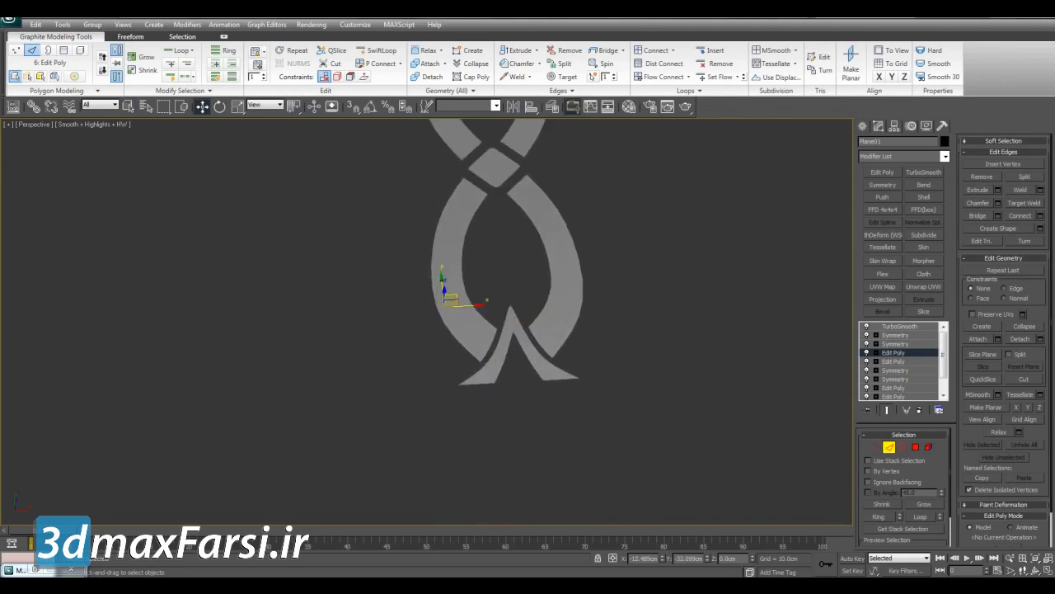
# Mirror the figure from the left leg's inner base vertex with a Symmetry modifier on the Y axis and preview it
pyautogui.moveTo(711, 405); pyautogui.dragTo(669, 354, button='middle')
pyautogui.hotkey('ctrl', 'q')
pyautogui.press('F4')
pyautogui.scroll(3, 666, 355)
pyautogui.press('1')
pyautogui.moveTo(500, 364); pyautogui.dragTo(519, 354)
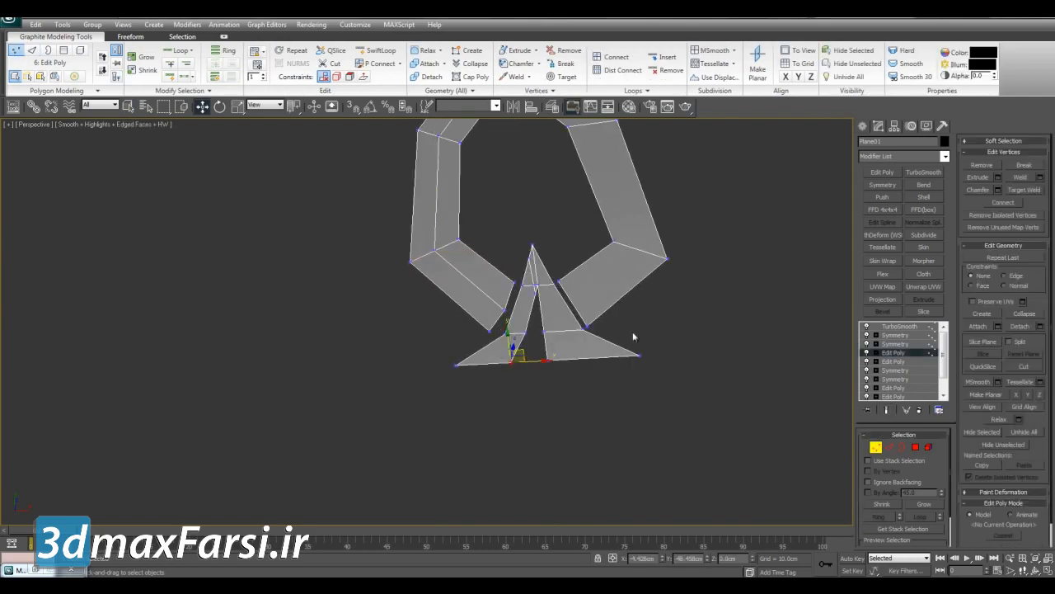
pyautogui.click(882, 185)
pyautogui.click(898, 454)
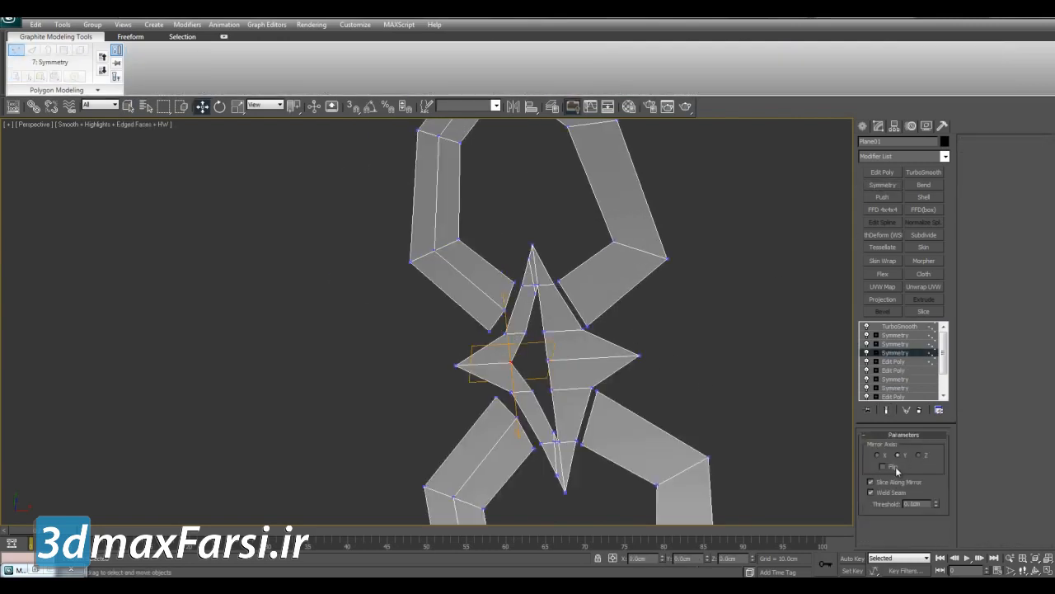
pyautogui.scroll(-3, 746, 397)
pyautogui.moveTo(731, 398); pyautogui.dragTo(707, 396, button='middle')
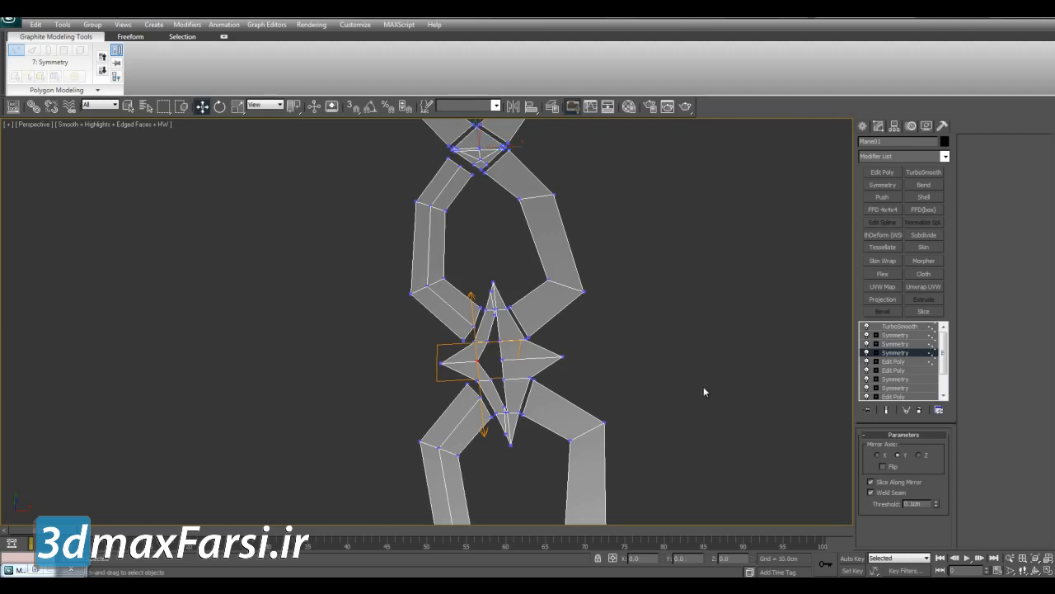
pyautogui.click(707, 396)
pyautogui.press('F4')
pyautogui.scroll(-3, 666, 365)
pyautogui.scroll(7, 643, 305)
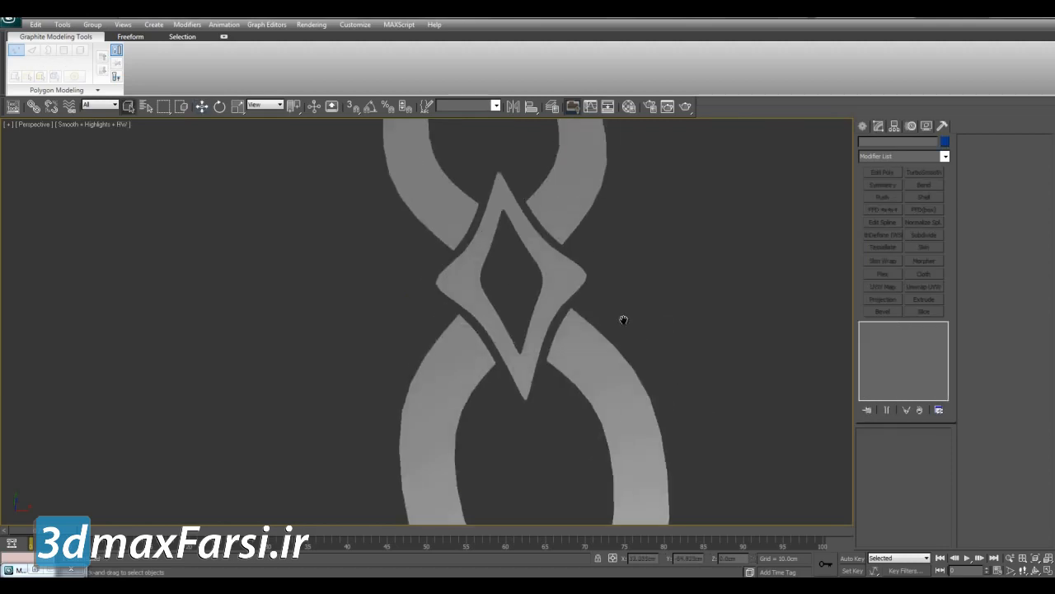
# Return to vertex editing in the Edit Poly below the new Symmetry and lower the left leg's vertex beneath the notch
pyautogui.click(481, 302)
pyautogui.press('F4')
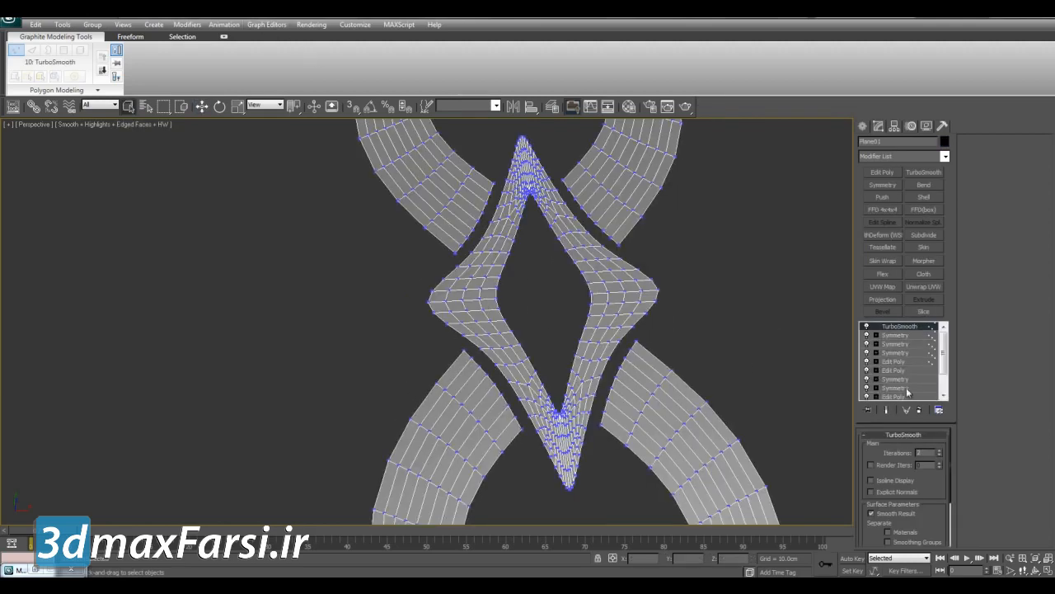
pyautogui.click(896, 369)
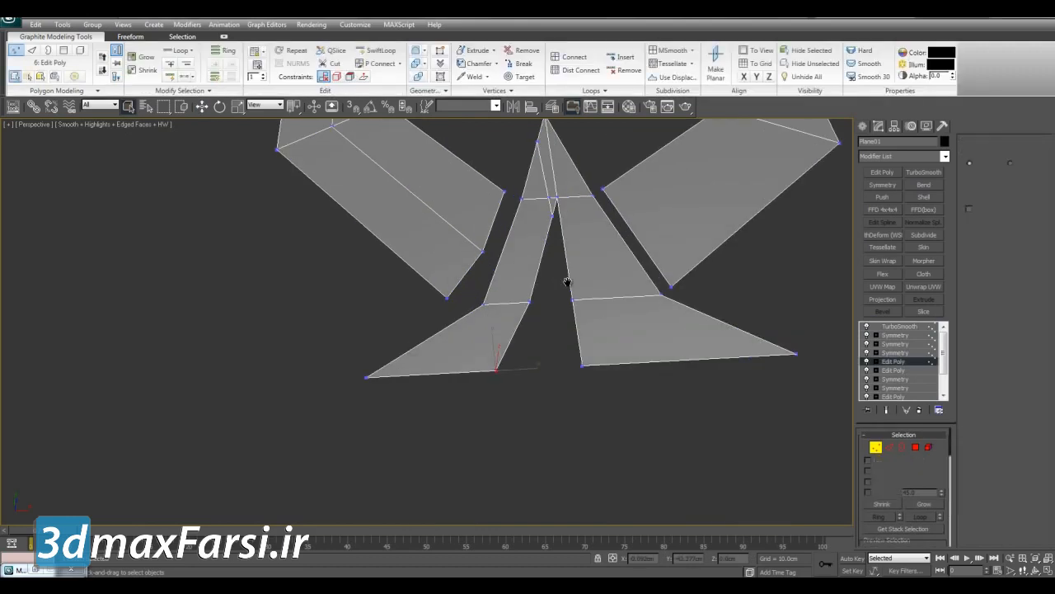
pyautogui.press('1')
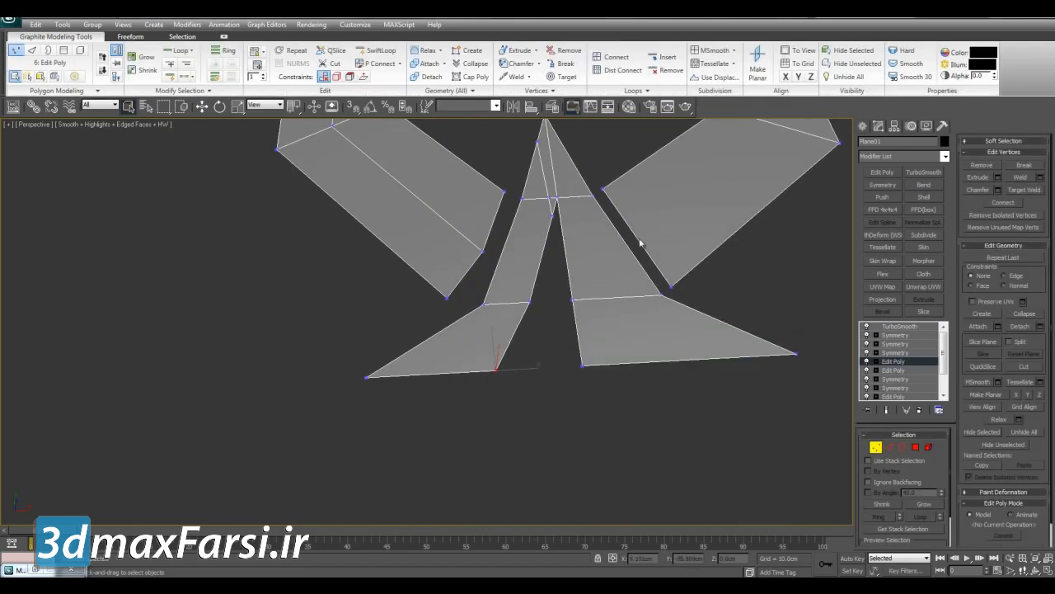
pyautogui.moveTo(613, 277); pyautogui.dragTo(600, 317, button='middle')
pyautogui.press('`')
pyautogui.press('F4')
pyautogui.press('`')
pyautogui.moveTo(535, 170); pyautogui.dragTo(532, 217, button='middle')
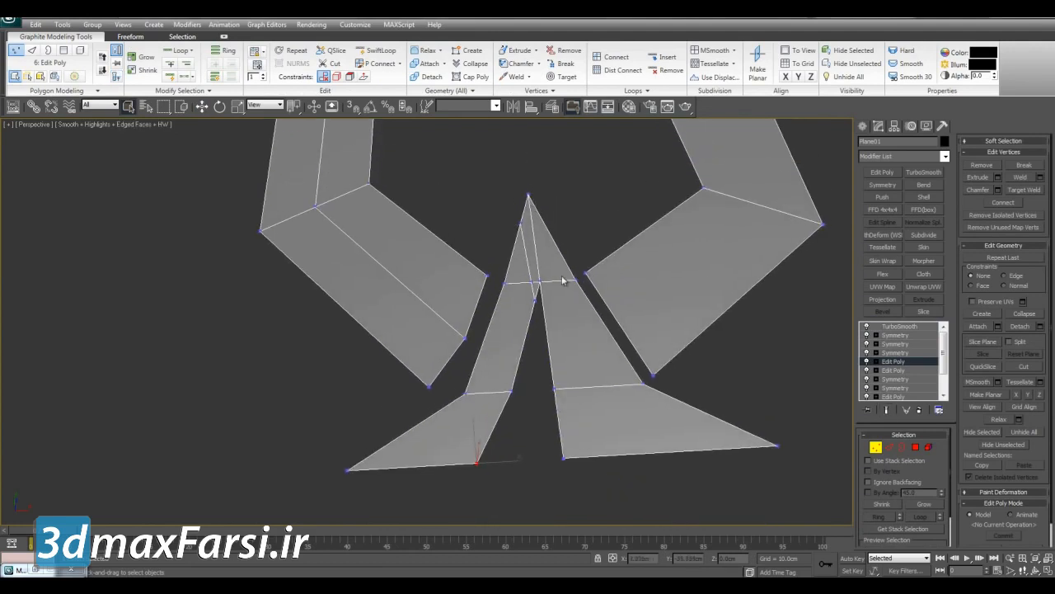
pyautogui.moveTo(553, 277); pyautogui.dragTo(558, 245, button='middle')
pyautogui.press('`')
pyautogui.press('`')
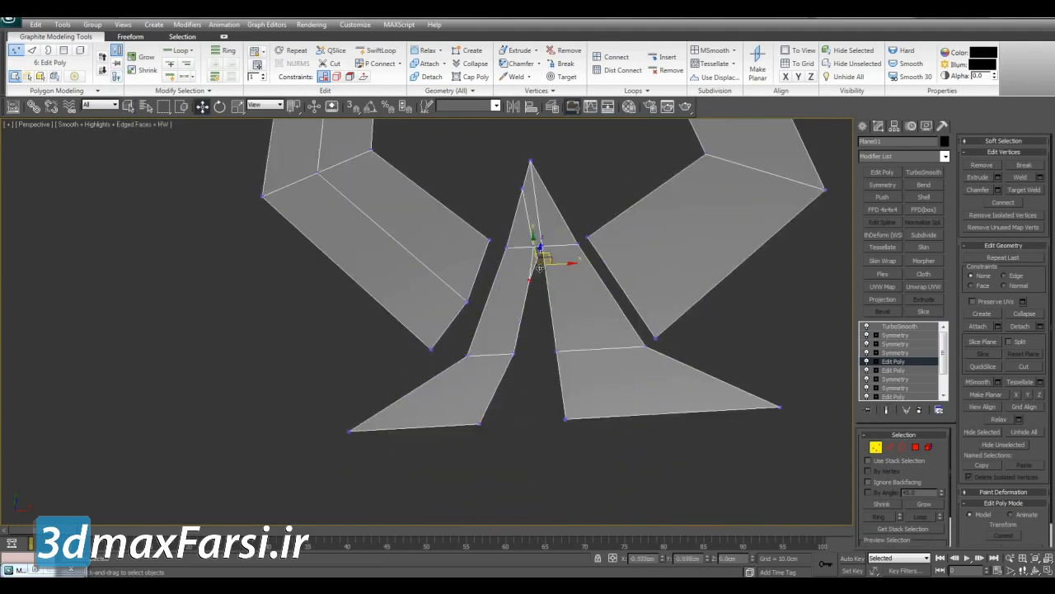
pyautogui.press('`')
pyautogui.press('F4')
pyautogui.press('`')
pyautogui.press('F4')
# Move the left leg's inner bend vertex outward to narrow the leg
pyautogui.click(516, 352)
pyautogui.press('`')
pyautogui.press('F4')
pyautogui.moveTo(519, 347); pyautogui.dragTo(486, 337)
pyautogui.press('`')
pyautogui.press('F4')
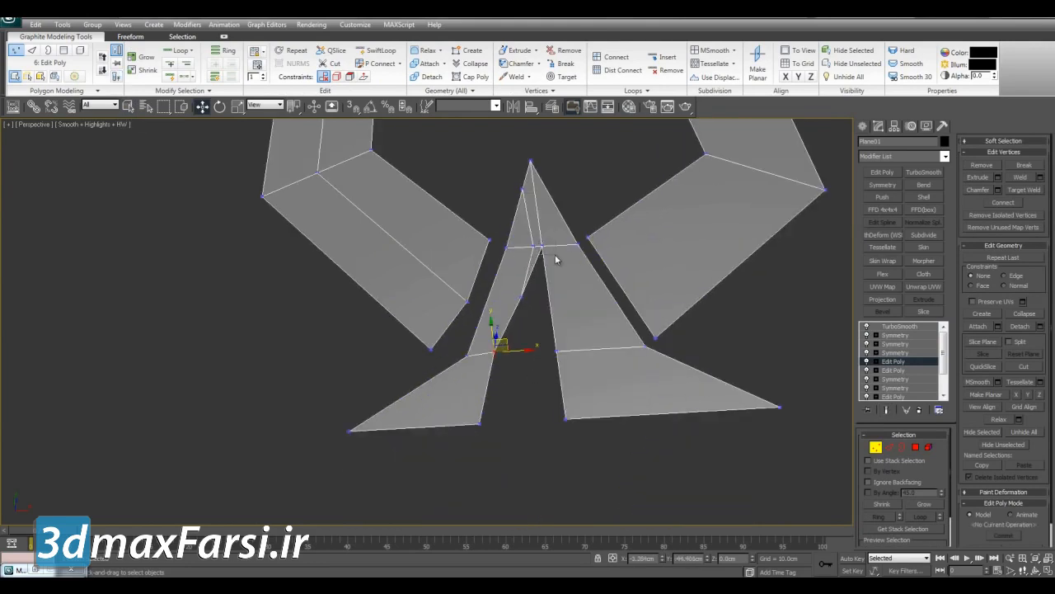
# Lower the notch vertex between the two legs slightly and preview the smoothed opening
pyautogui.click(542, 246)
pyautogui.press('`')
pyautogui.press('F4')
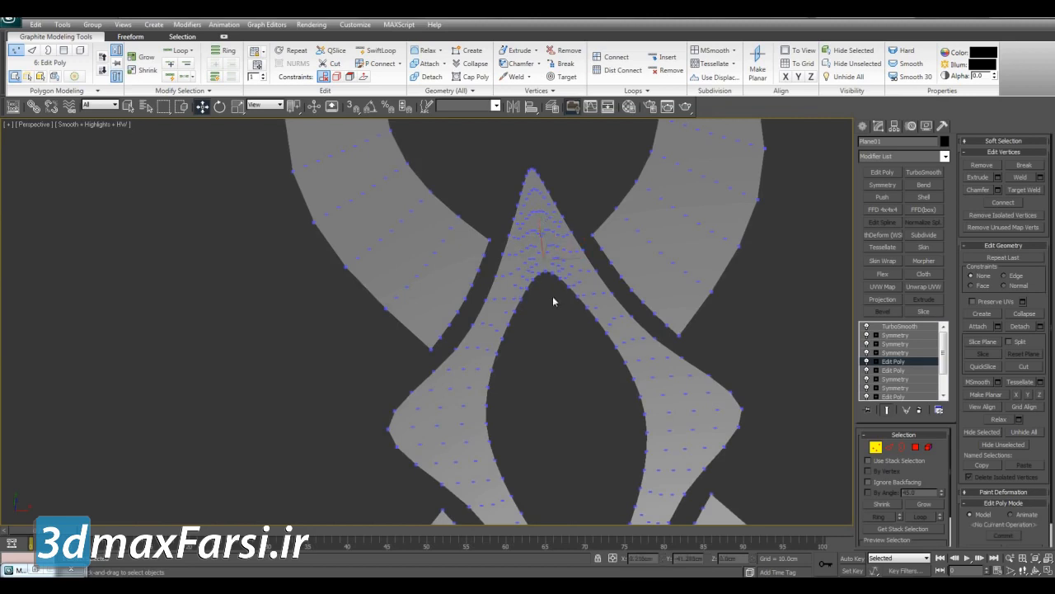
pyautogui.press('q')
pyautogui.press('`')
pyautogui.press('F4')
# Cut an edge across the left leg's foot from near its outer tip to the inner edge, and check its inner vertices smoothed
pyautogui.hotkey('alt', 'c')
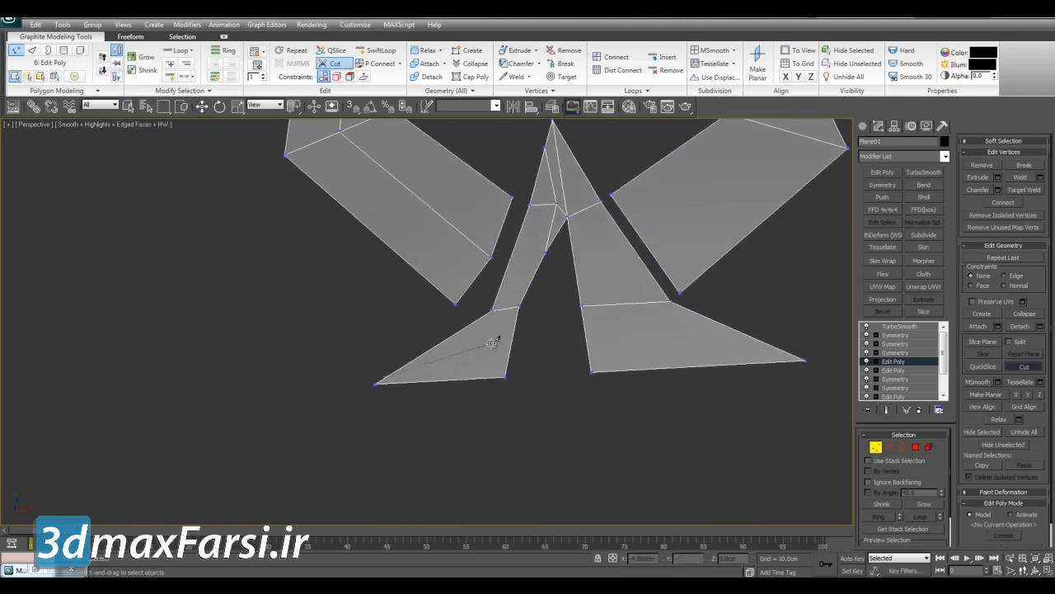
pyautogui.press('w')
pyautogui.click(519, 306)
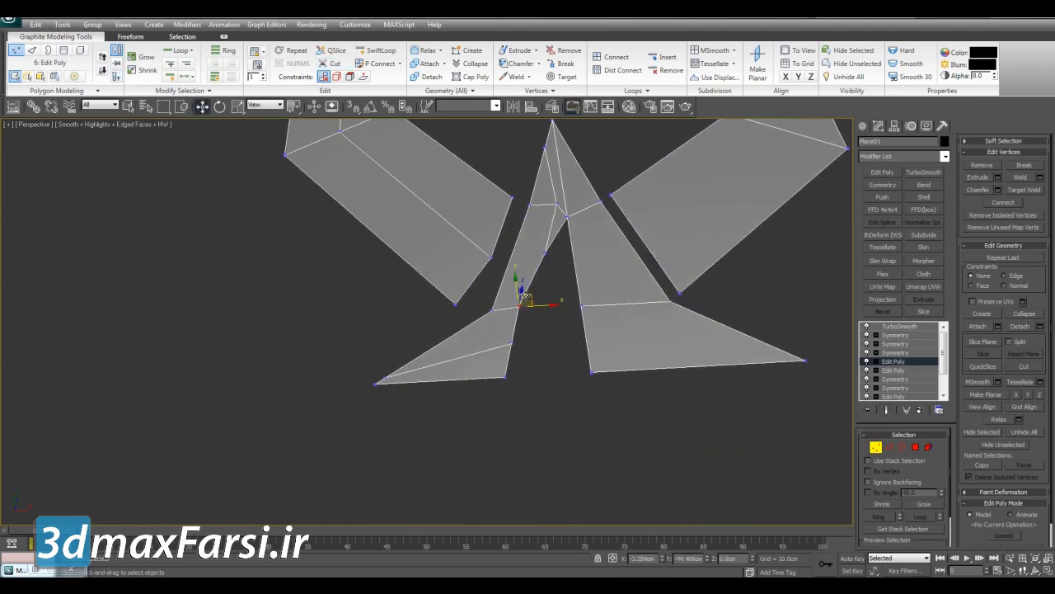
pyautogui.press('`')
pyautogui.press('F4')
pyautogui.press('`')
pyautogui.press('F4')
pyautogui.click(504, 373)
pyautogui.press('`')
pyautogui.press('F4')
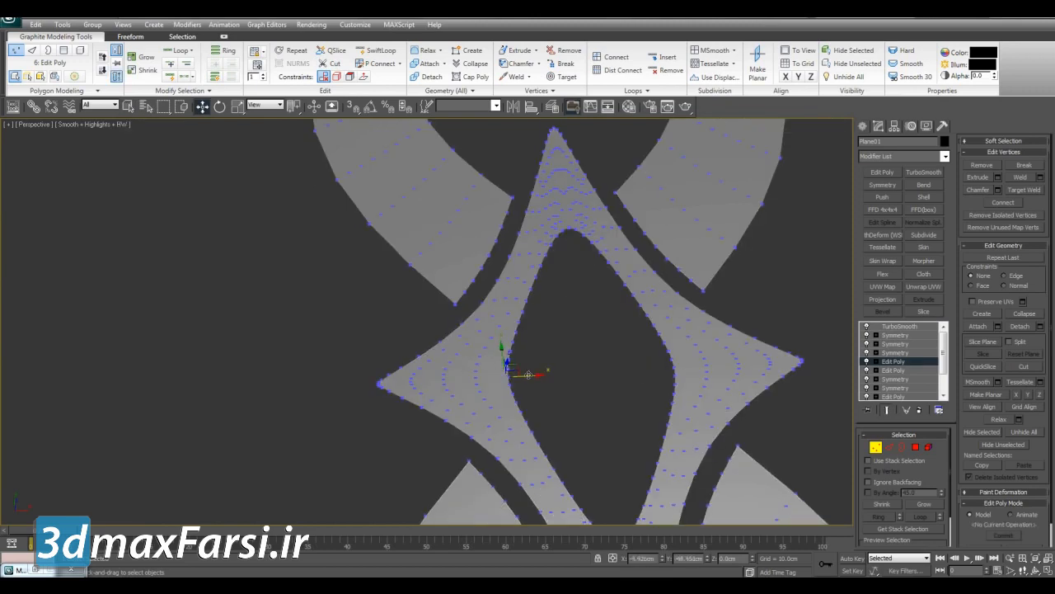
# Examine the complete smoothed ornament from several angles, with and without edged faces
pyautogui.scroll(-8, 534, 378)
pyautogui.press('q')
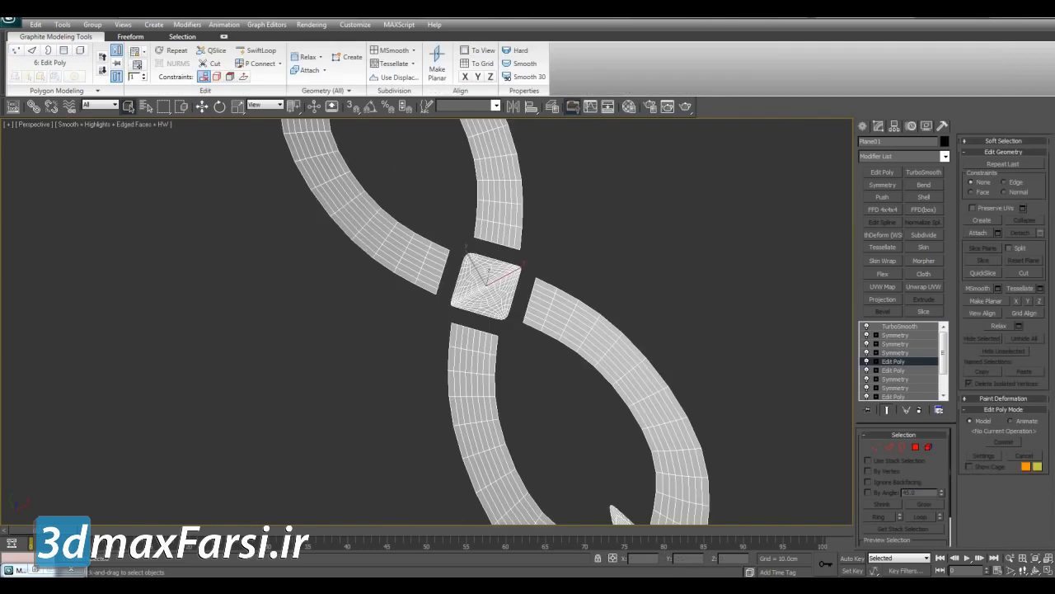
pyautogui.scroll(-6, 745, 331)
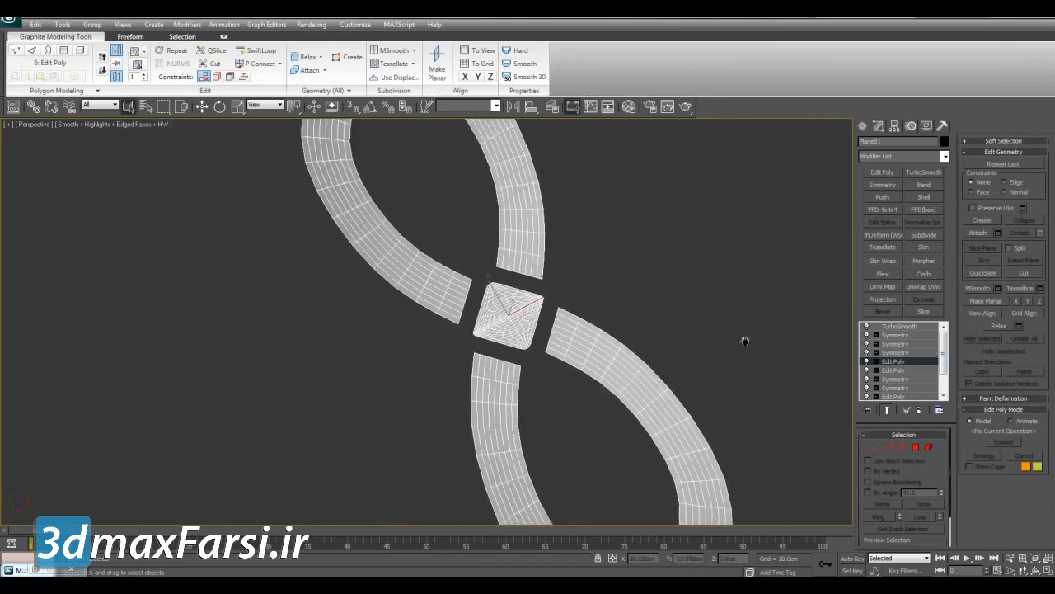
pyautogui.scroll(3, 621, 334)
pyautogui.press('F4')
pyautogui.press('F4')
pyautogui.press('F4')
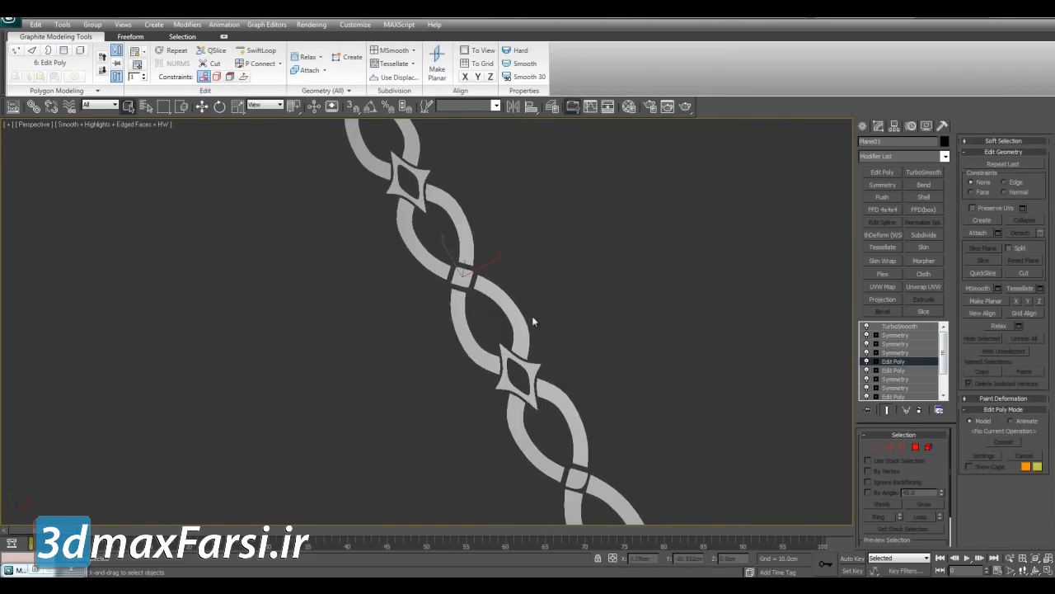
pyautogui.moveTo(558, 353); pyautogui.dragTo(533, 349, button='middle')
pyautogui.keyDown('alt'); pyautogui.moveTo(469, 276); pyautogui.dragTo(498, 282, button='middle'); pyautogui.keyUp('alt')
pyautogui.press('F4')
pyautogui.press('F4')
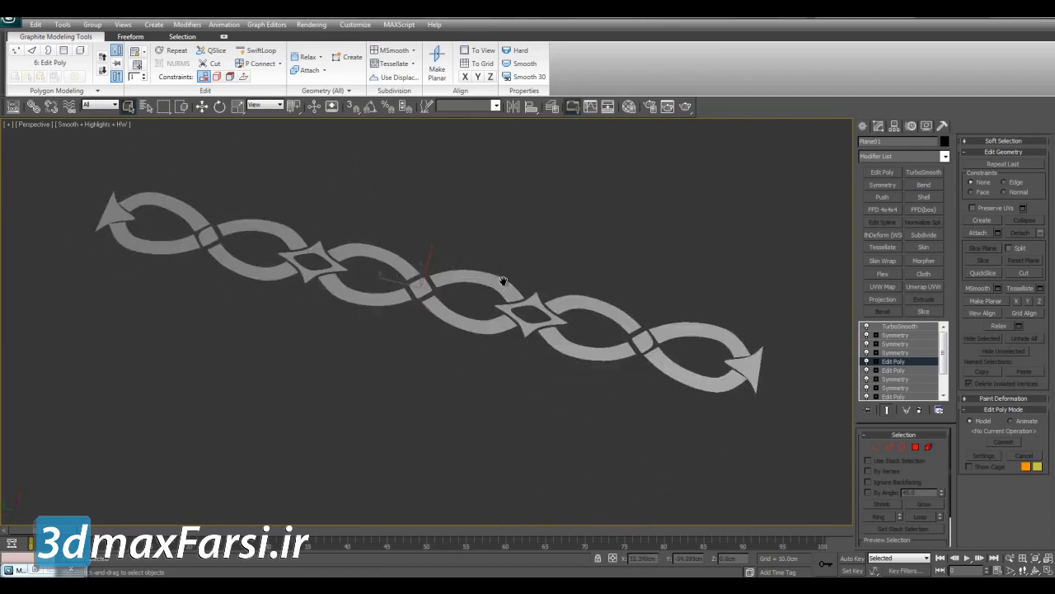
pyautogui.scroll(4, 518, 285)
pyautogui.scroll(2, 469, 302)
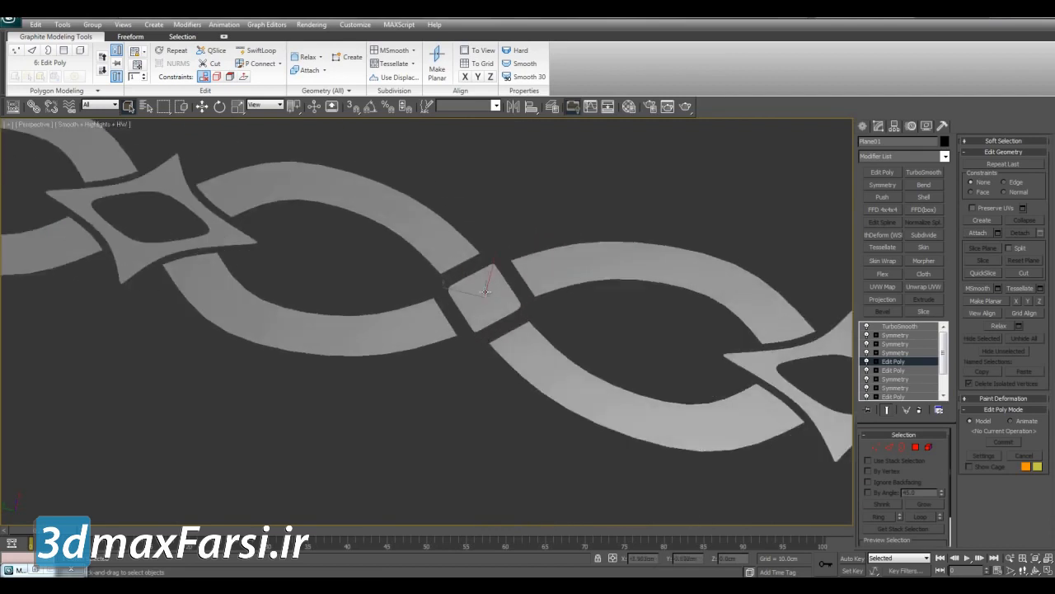
pyautogui.press('F3')
pyautogui.moveTo(667, 329)
pyautogui.keyDown('alt'); pyautogui.mouseDown(button='middle')
pyautogui.moveTo(558, 315)
pyautogui.moveTo(672, 342)
pyautogui.mouseUp(button='middle'); pyautogui.keyUp('alt')
pyautogui.scroll(-2, 672, 342)
# Switch each of the three upper Symmetry modifiers off and on to check its effect on the pattern
pyautogui.click(866, 352)
pyautogui.click(865, 352)
pyautogui.click(866, 352)
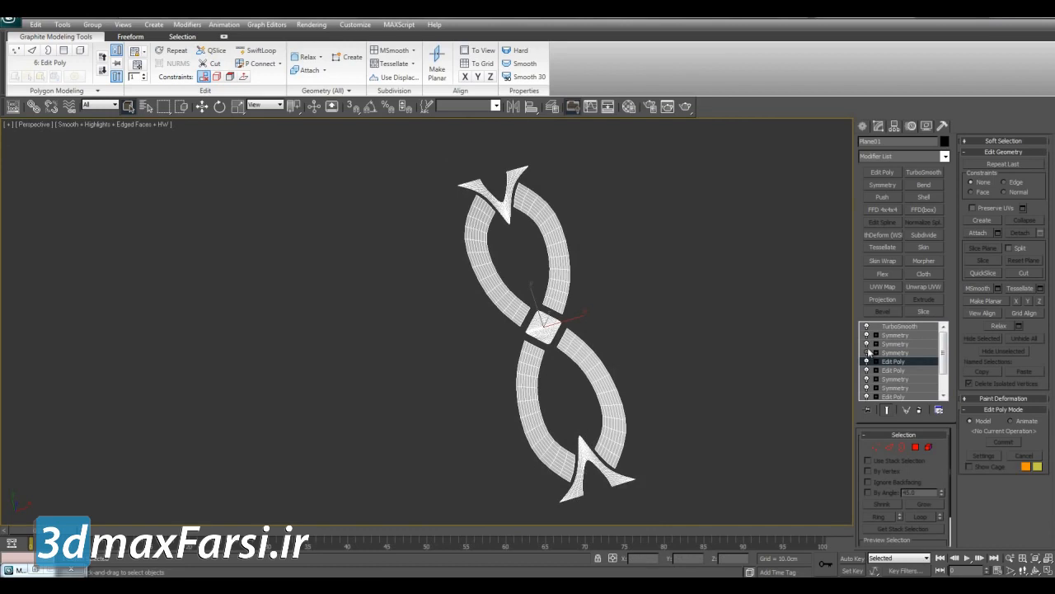
pyautogui.click(867, 350)
pyautogui.click(869, 345)
pyautogui.click(868, 345)
pyautogui.click(867, 339)
pyautogui.click(866, 338)
# Delete the topmost Symmetry modifier from the stack and check the shortened pattern
pyautogui.rightClick(898, 335)
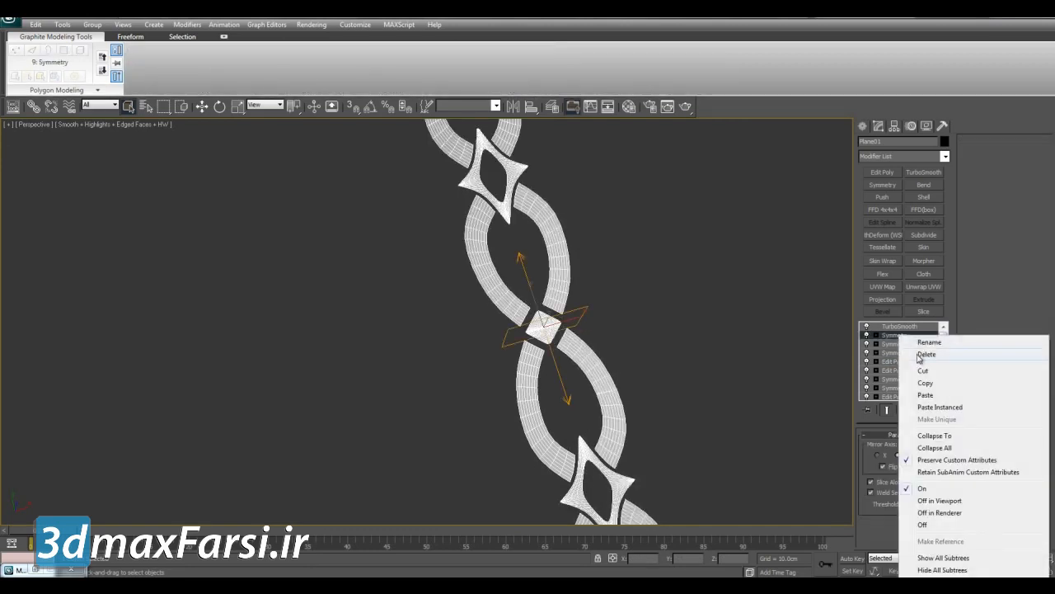
pyautogui.click(919, 355)
pyautogui.press('F4')
pyautogui.moveTo(699, 301); pyautogui.dragTo(676, 297, button='middle')
pyautogui.press('F4')
# Delete the polygons of the figure's upper half in the upper Edit Poly, keeping the lower loop and half diamond
pyautogui.click(912, 352)
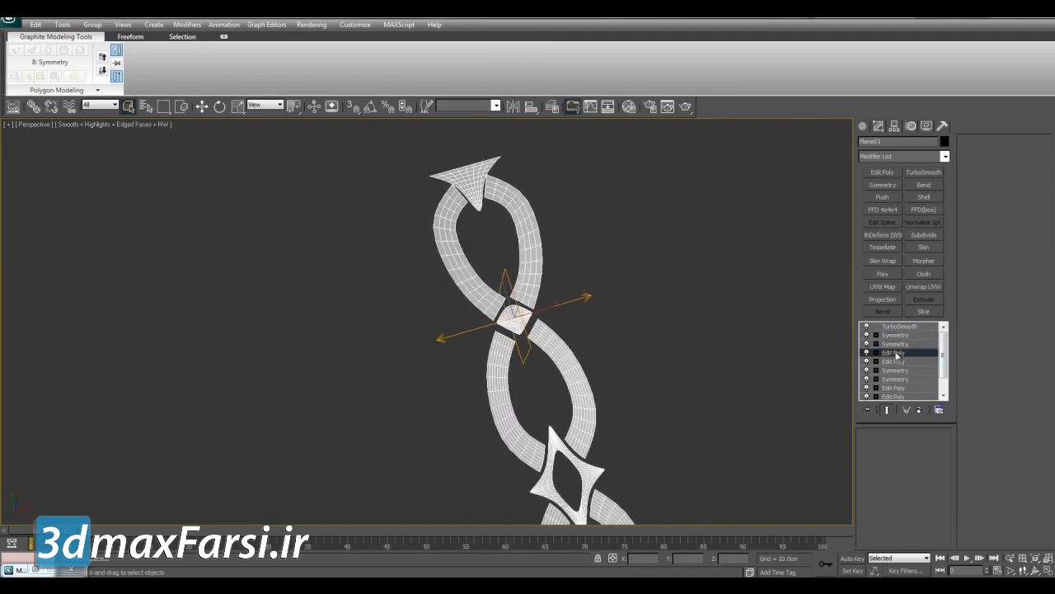
pyautogui.scroll(5, 673, 325)
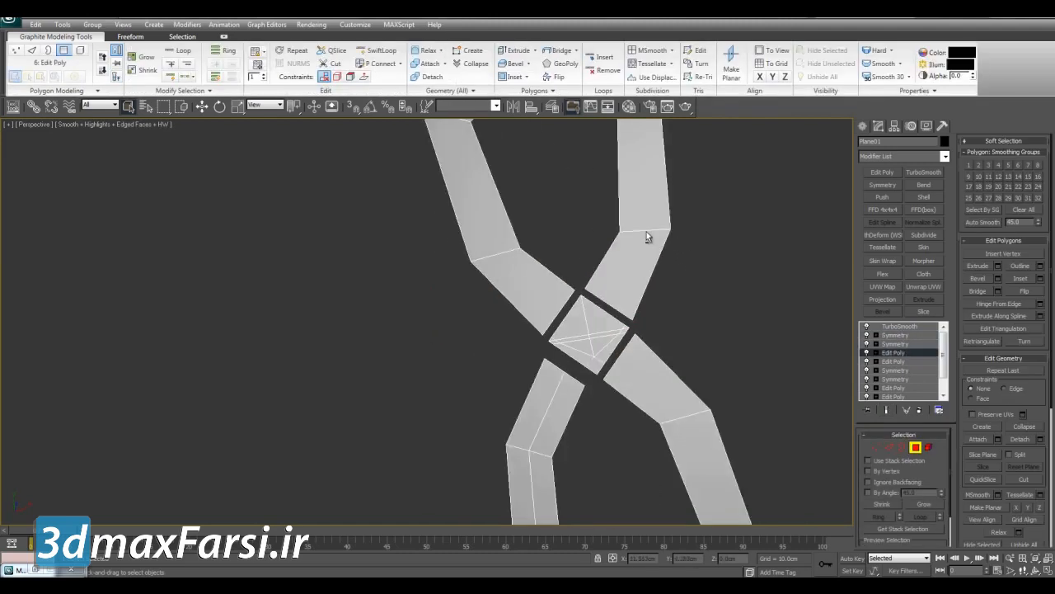
pyautogui.scroll(3, 640, 233)
pyautogui.keyDown('alt'); pyautogui.moveTo(567, 268); pyautogui.dragTo(551, 267, button='middle'); pyautogui.keyUp('alt')
pyautogui.moveTo(438, 243); pyautogui.dragTo(704, 378)
pyautogui.press('Delete')
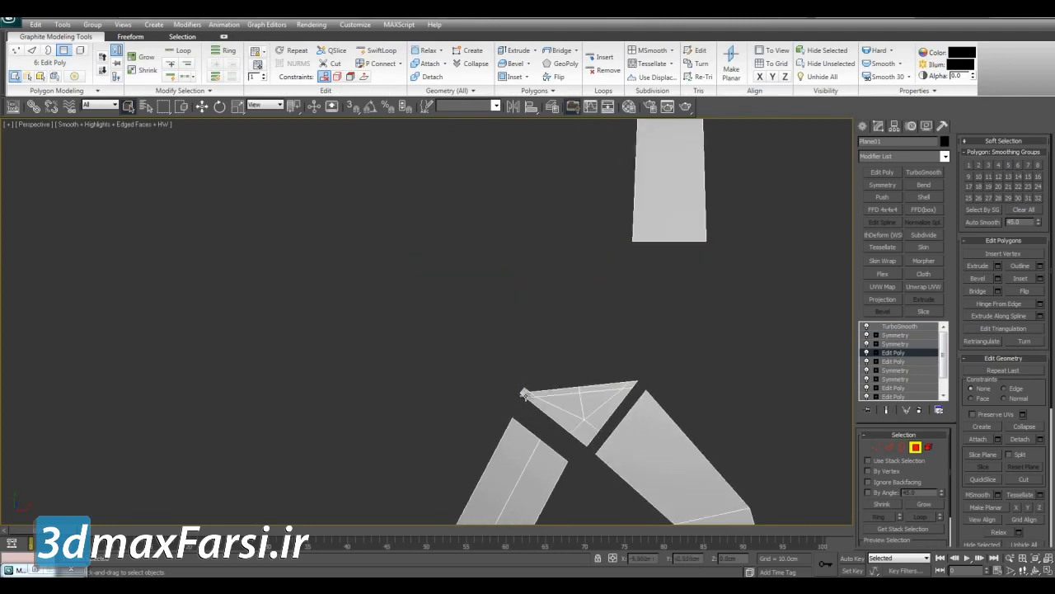
pyautogui.scroll(-5, 528, 323)
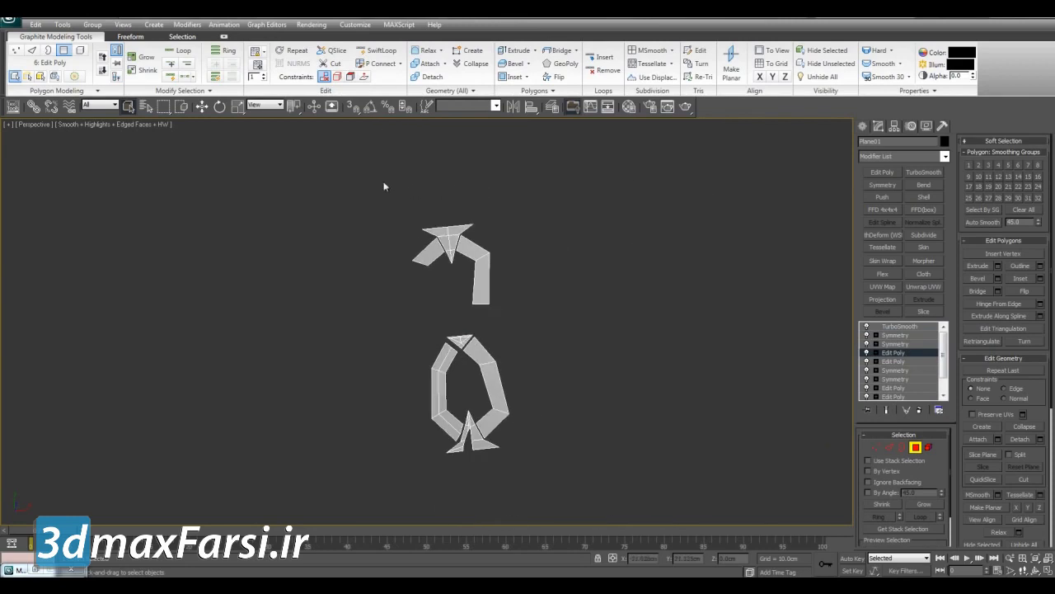
pyautogui.moveTo(569, 311); pyautogui.dragTo(570, 310)
pyautogui.press('Delete')
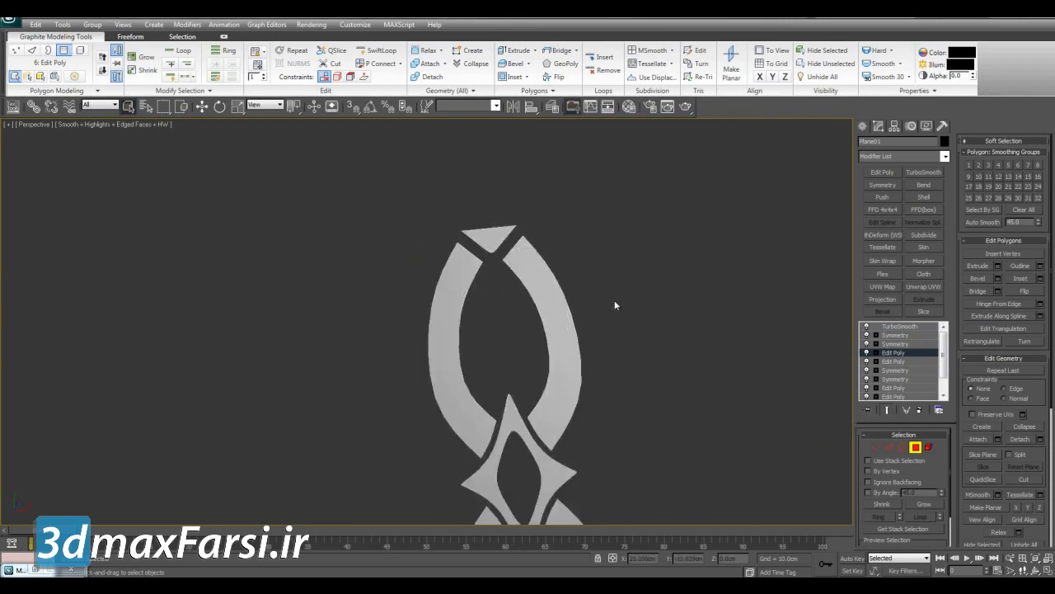
# Exit polygon editing and collapse the stack up to the upper Edit Poly, keeping both Symmetry modifiers and TurboSmooth
pyautogui.scroll(-2, 610, 303)
pyautogui.keyDown('alt'); pyautogui.moveTo(580, 278); pyautogui.dragTo(620, 276, button='middle'); pyautogui.keyUp('alt')
pyautogui.scroll(3, 634, 278)
pyautogui.press('F4')
pyautogui.press('4')
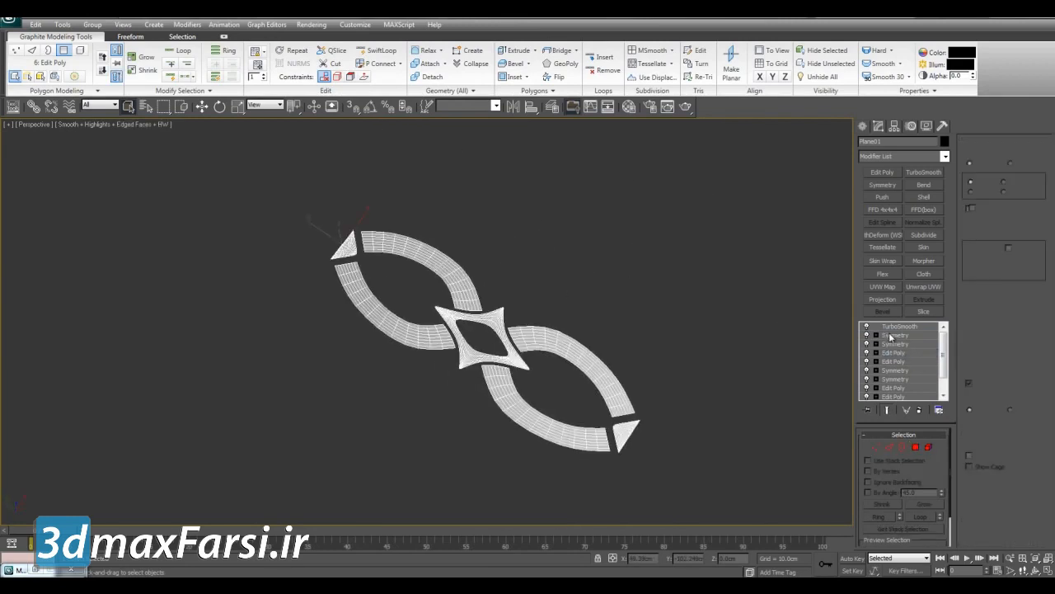
pyautogui.press('F4')
pyautogui.press('F4')
pyautogui.rightClick(908, 353)
pyautogui.click(929, 210)
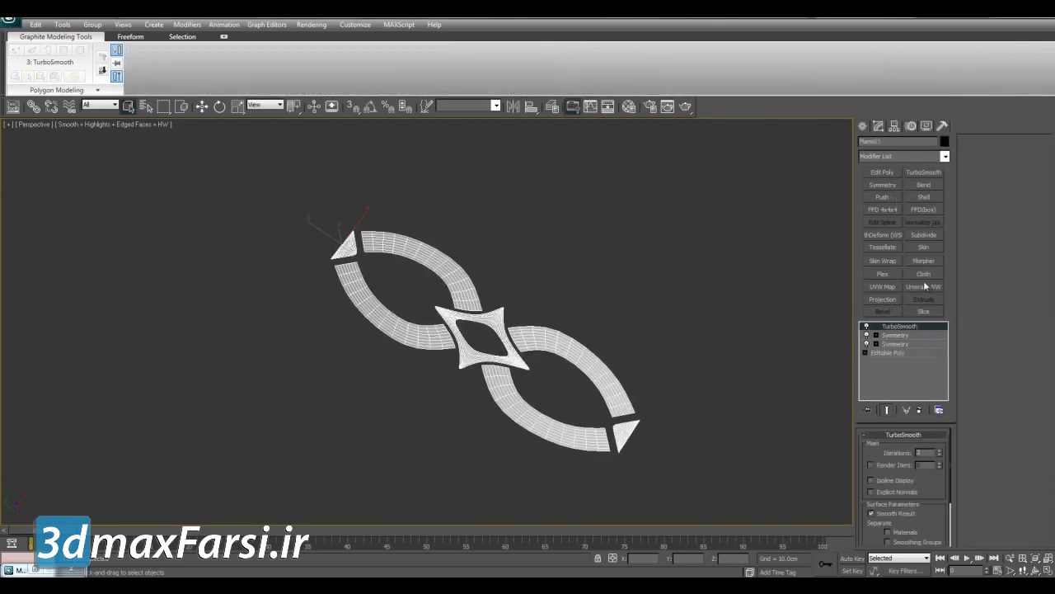
# Centre the pivot on the pattern object and reset the object's Y position to zero
pyautogui.click(894, 126)
pyautogui.click(906, 197)
pyautogui.click(909, 197)
pyautogui.click(878, 125)
pyautogui.press('w')
pyautogui.rightClick(707, 560)
# Examine the shortened smoothed pattern with the grid and edged faces switched on and off
pyautogui.moveTo(663, 378); pyautogui.dragTo(695, 414, button='middle')
pyautogui.press('q')
pyautogui.click(687, 388)
pyautogui.moveTo(640, 357); pyautogui.dragTo(586, 281, button='middle')
pyautogui.scroll(3, 685, 365)
pyautogui.press('g')
pyautogui.press('g')
pyautogui.press('F4')
pyautogui.scroll(-3, 666, 337)
pyautogui.scroll(3, 586, 280)
pyautogui.press('F4')
# Insert an Edit Poly and a Shell modifier above the upper Symmetry, beneath TurboSmooth
pyautogui.click(516, 322)
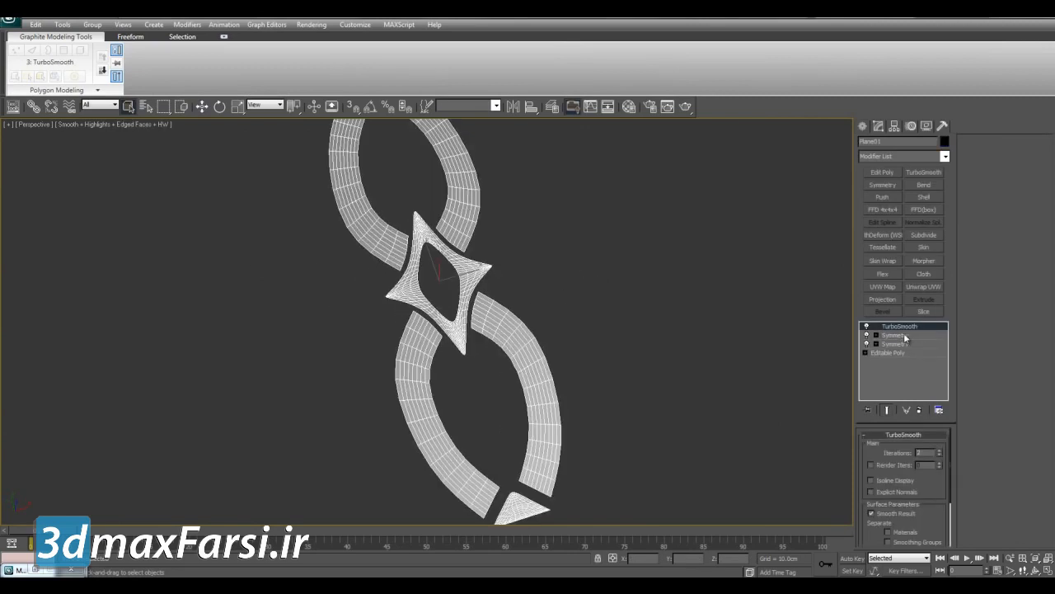
pyautogui.click(903, 336)
pyautogui.click(886, 174)
pyautogui.click(922, 198)
pyautogui.keyDown('alt'); pyautogui.moveTo(686, 351); pyautogui.dragTo(699, 260, button='middle'); pyautogui.keyUp('alt')
pyautogui.click(887, 410)
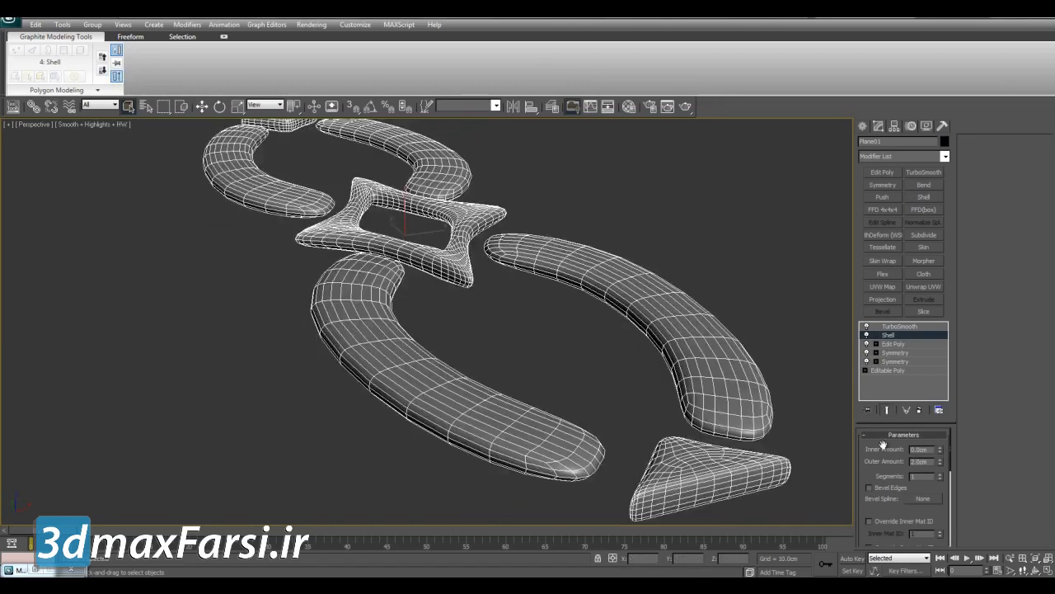
# Enable separation by Smoothing Groups in TurboSmooth and insert an Edit Poly modifier above Shell
pyautogui.click(910, 328)
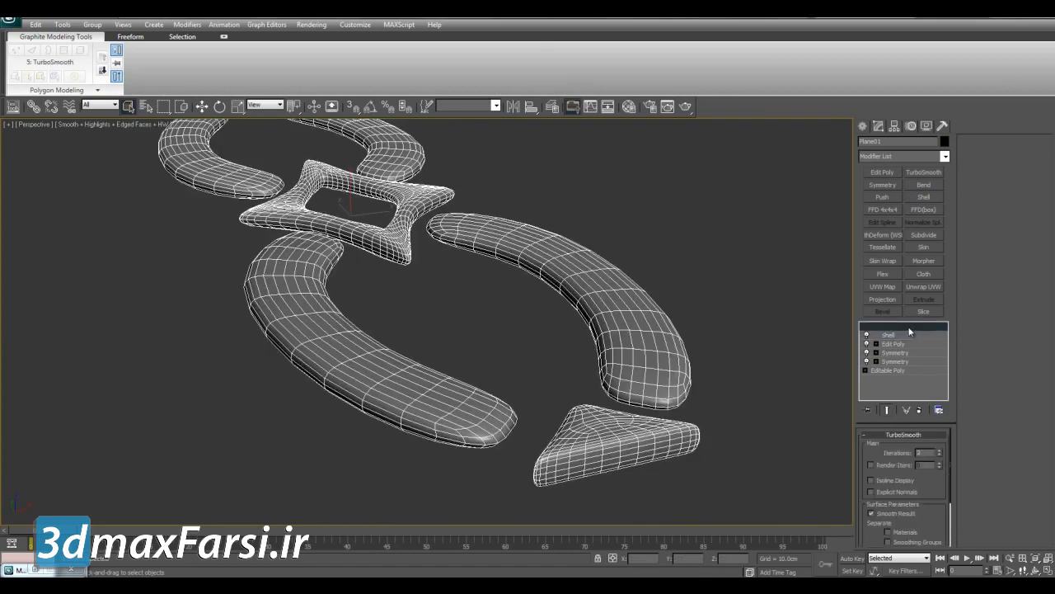
pyautogui.click(909, 543)
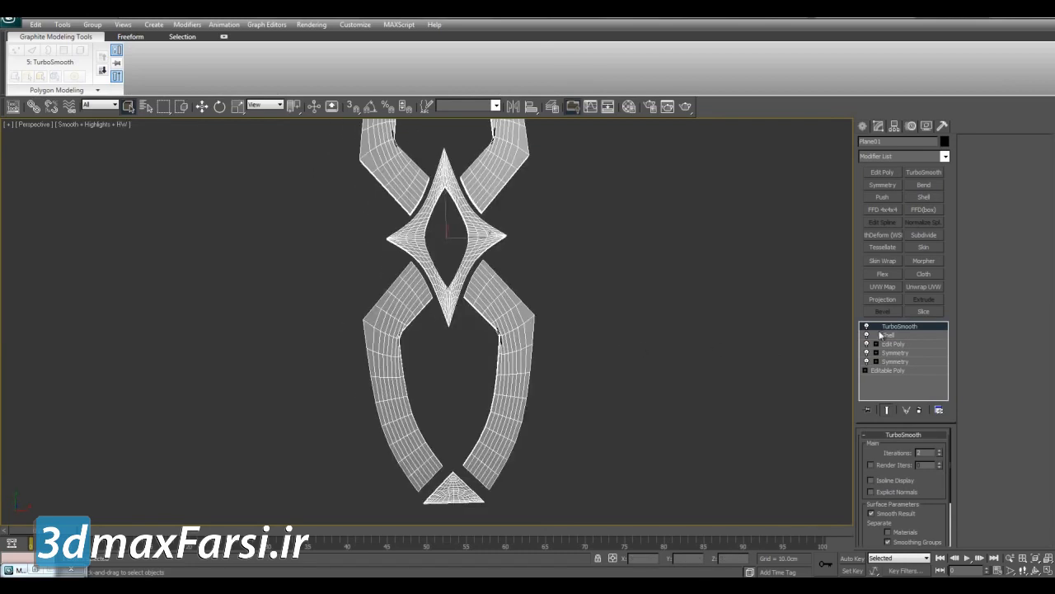
pyautogui.click(888, 334)
pyautogui.click(881, 173)
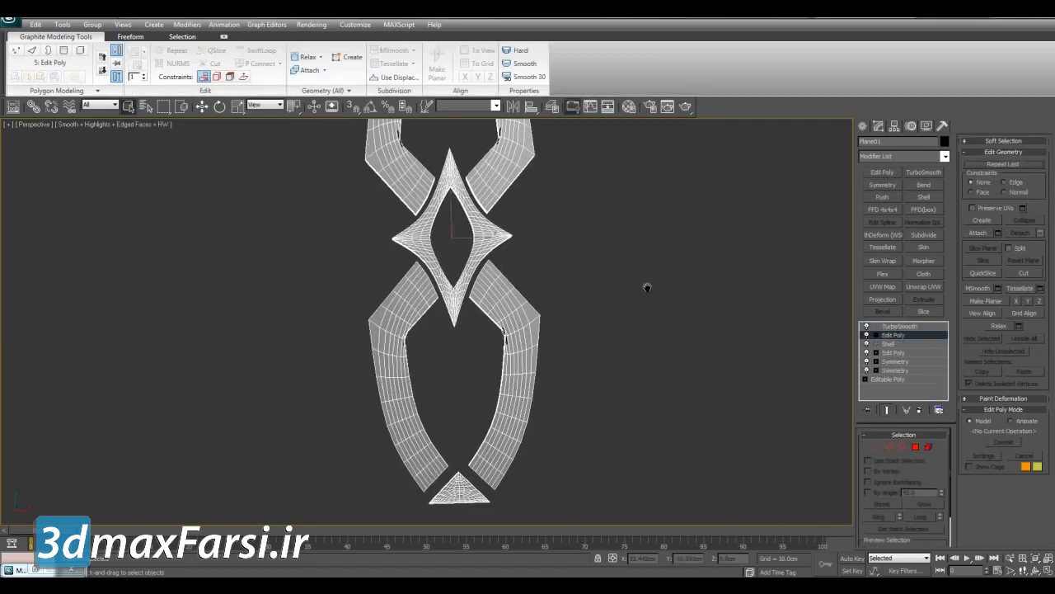
pyautogui.scroll(4, 462, 299)
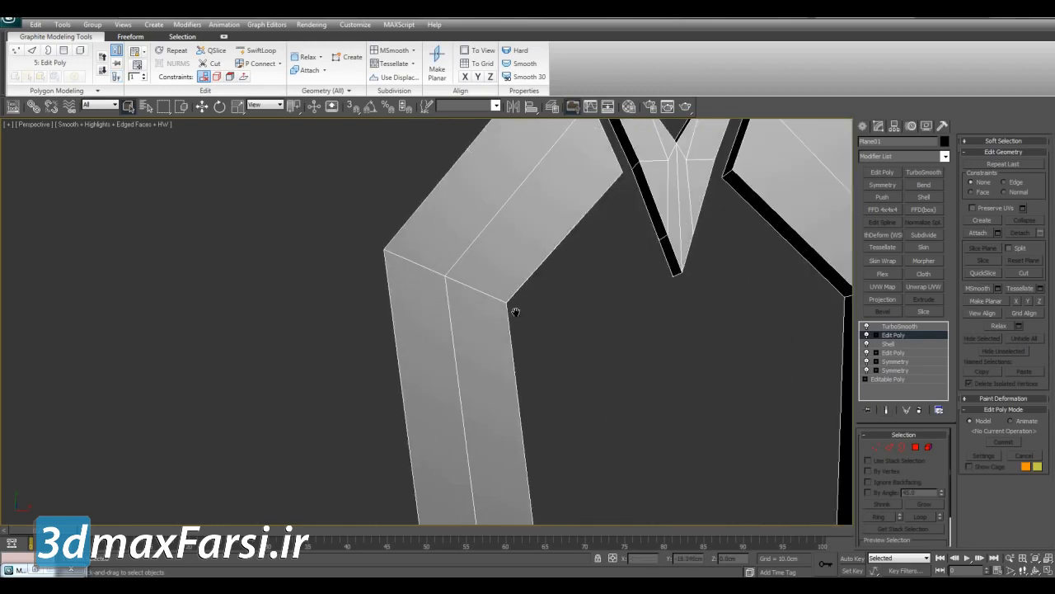
# Select the side polygons around the thickened strips in the upper Edit Poly and clear their smoothing groups
pyautogui.press('4')
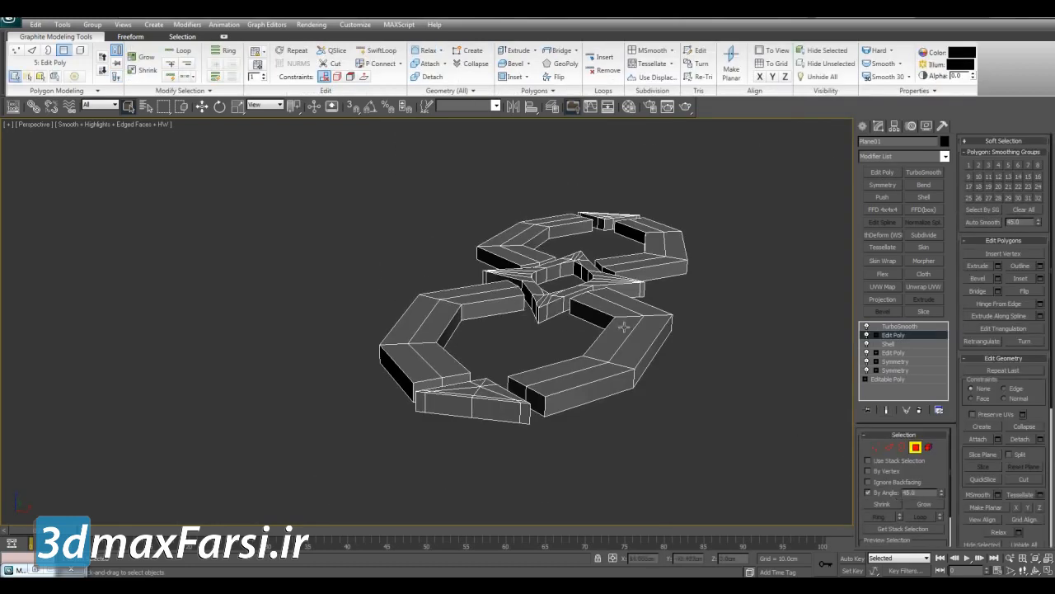
pyautogui.keyDown('alt'); pyautogui.moveTo(725, 382); pyautogui.dragTo(498, 324, button='middle'); pyautogui.keyUp('alt')
pyautogui.keyDown('ctrl'); pyautogui.click(389, 322); pyautogui.keyUp('ctrl')
pyautogui.keyDown('alt'); pyautogui.moveTo(389, 322); pyautogui.dragTo(415, 322, button='middle'); pyautogui.keyUp('alt')
pyautogui.keyDown('ctrl'); pyautogui.click(415, 314); pyautogui.keyUp('ctrl')
pyautogui.keyDown('ctrl'); pyautogui.click(387, 310); pyautogui.keyUp('ctrl')
pyautogui.moveTo(241, 301); pyautogui.dragTo(305, 331, button='middle')
pyautogui.keyDown('ctrl'); pyautogui.click(275, 313); pyautogui.keyUp('ctrl')
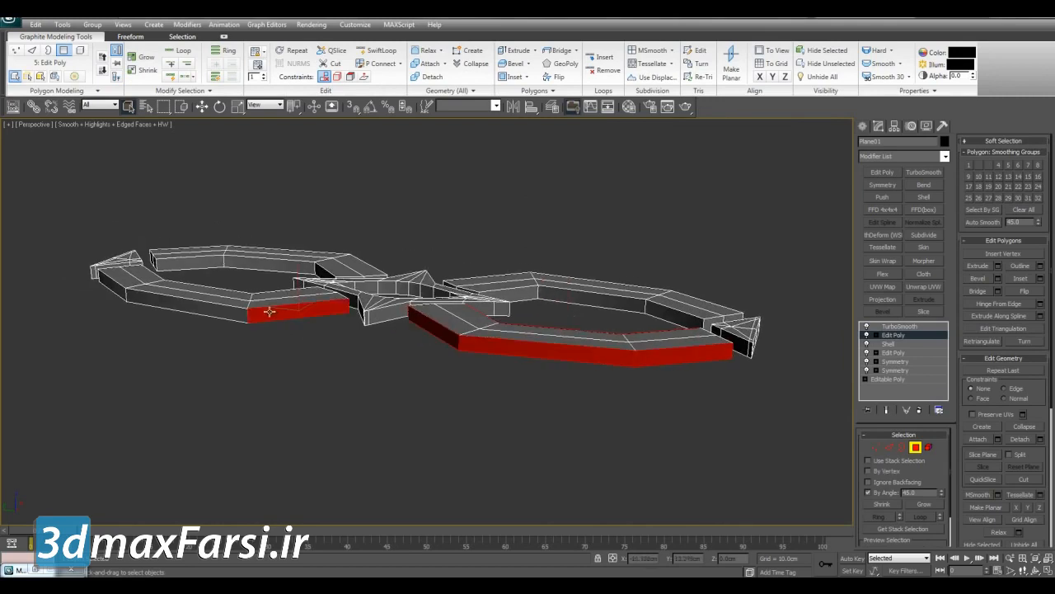
pyautogui.keyDown('ctrl'); pyautogui.click(137, 293); pyautogui.keyUp('ctrl')
pyautogui.keyDown('alt'); pyautogui.moveTo(412, 272); pyautogui.dragTo(270, 265, button='middle'); pyautogui.keyUp('alt')
pyautogui.keyDown('ctrl'); pyautogui.click(664, 290); pyautogui.keyUp('ctrl')
pyautogui.keyDown('alt'); pyautogui.moveTo(770, 327); pyautogui.dragTo(676, 296, button='middle'); pyautogui.keyUp('alt')
pyautogui.keyDown('ctrl'); pyautogui.click(718, 387); pyautogui.keyUp('ctrl')
pyautogui.keyDown('ctrl'); pyautogui.click(728, 353); pyautogui.keyUp('ctrl')
pyautogui.moveTo(649, 354); pyautogui.dragTo(513, 370, button='middle')
pyautogui.keyDown('ctrl'); pyautogui.click(458, 404); pyautogui.keyUp('ctrl')
pyautogui.keyDown('ctrl'); pyautogui.click(280, 431); pyautogui.keyUp('ctrl')
pyautogui.keyDown('alt'); pyautogui.moveTo(350, 370); pyautogui.dragTo(689, 312, button='middle'); pyautogui.keyUp('alt')
pyautogui.hotkey('alt', 'x')
pyautogui.click(1020, 212)
pyautogui.click(808, 239)
# Select the inner side polygons of the lower loop's right strip and clear their smoothing groups
pyautogui.press('F4')
pyautogui.keyDown('alt'); pyautogui.moveTo(747, 316); pyautogui.dragTo(718, 248, button='middle'); pyautogui.keyUp('alt')
pyautogui.press('4')
pyautogui.press('F4')
pyautogui.press('4')
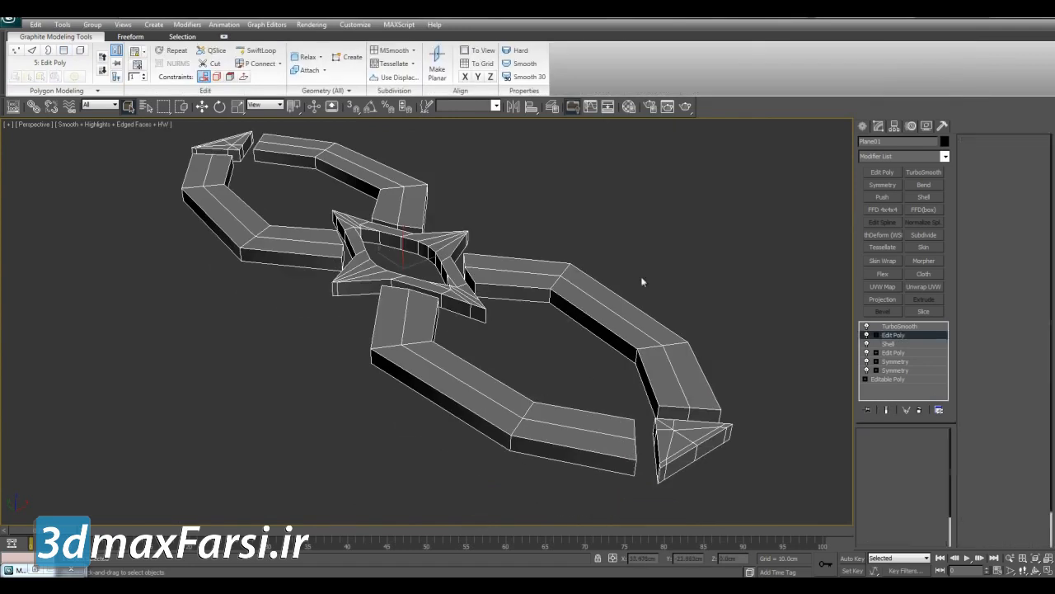
pyautogui.click(559, 301)
pyautogui.keyDown('ctrl'); pyautogui.click(537, 295); pyautogui.keyUp('ctrl')
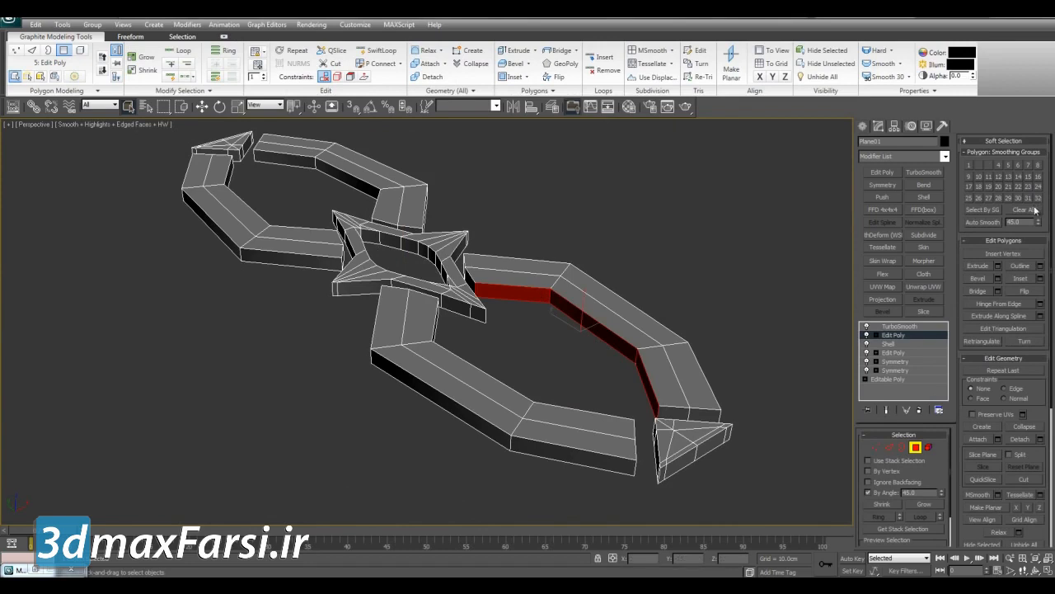
pyautogui.press('F4')
pyautogui.keyDown('alt'); pyautogui.moveTo(726, 252); pyautogui.dragTo(648, 318, button='middle'); pyautogui.keyUp('alt')
# Try moving the end vertices of the lower loop's left strip toward the star with the smoothed result displayed
pyautogui.scroll(3, 657, 284)
pyautogui.press('4')
pyautogui.press('F4')
pyautogui.scroll(3, 648, 318)
pyautogui.press('4')
pyautogui.press('1')
pyautogui.click(446, 286)
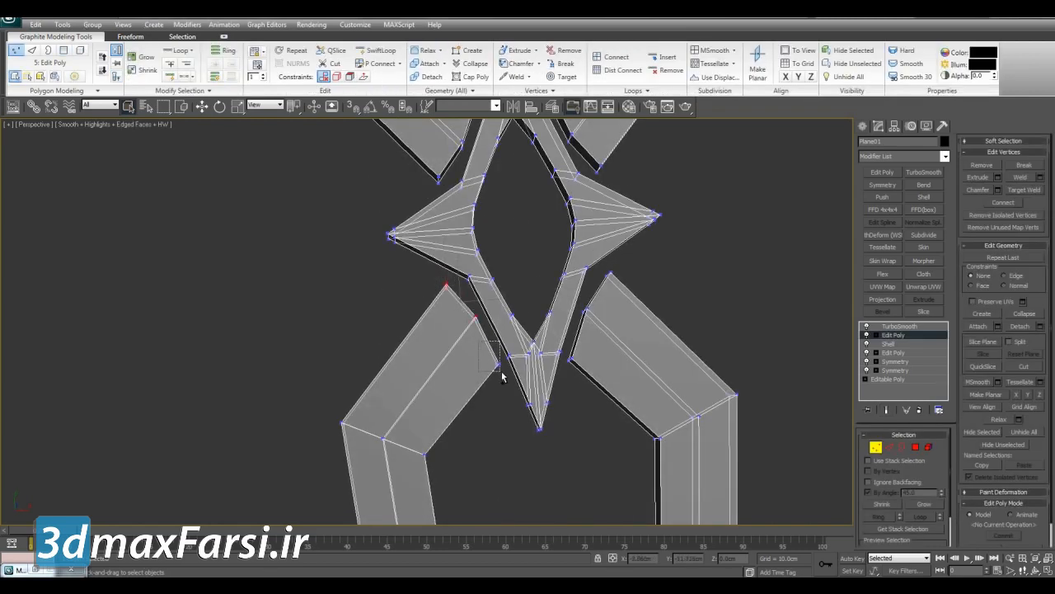
pyautogui.keyDown('ctrl'); pyautogui.moveTo(502, 378); pyautogui.dragTo(502, 378); pyautogui.keyUp('ctrl')
pyautogui.press('w')
pyautogui.hotkey('ctrl', 'q')
pyautogui.press('F4')
pyautogui.moveTo(486, 312)
pyautogui.mouseDown()
pyautogui.moveTo(462, 348)
pyautogui.moveTo(491, 295)
pyautogui.mouseUp()
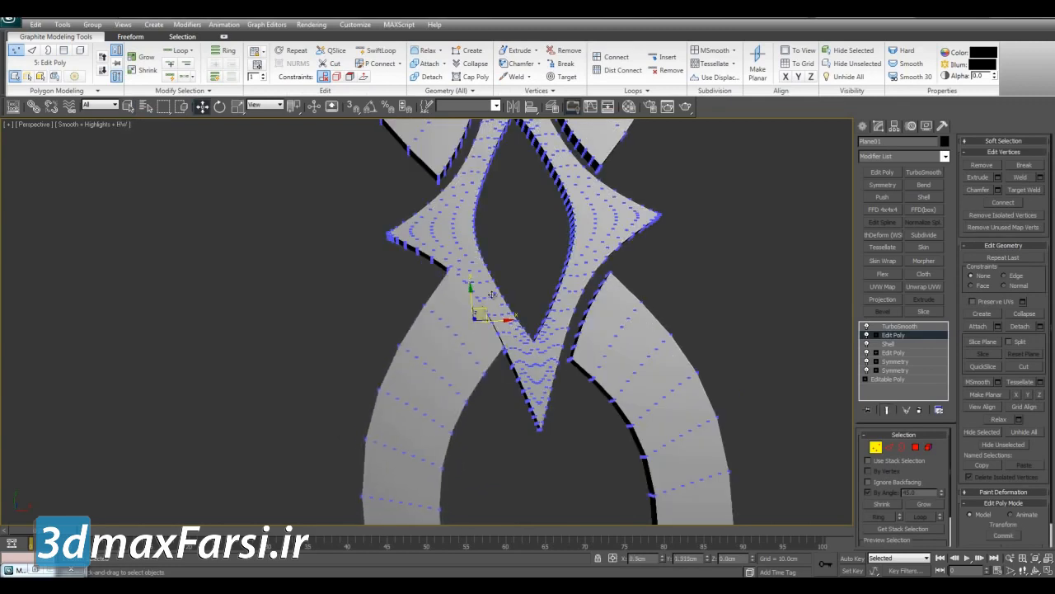
pyautogui.hotkey('ctrl', 'q')
pyautogui.press('F4')
pyautogui.scroll(-3, 582, 317)
pyautogui.press('1')
# Examine the smoothed chain from another angle with and without edged faces
pyautogui.press('q')
pyautogui.click(667, 318)
pyautogui.press('F4')
pyautogui.scroll(-4, 652, 333)
pyautogui.keyDown('alt'); pyautogui.moveTo(652, 333); pyautogui.dragTo(566, 269, button='middle'); pyautogui.keyUp('alt')
pyautogui.scroll(4, 566, 269)
pyautogui.press('F4')
# Add a second TurboSmooth on top with Iterations 0 and Render Iters 2
pyautogui.click(524, 315)
pyautogui.press('F4')
pyautogui.moveTo(592, 213); pyautogui.dragTo(606, 281, button='middle')
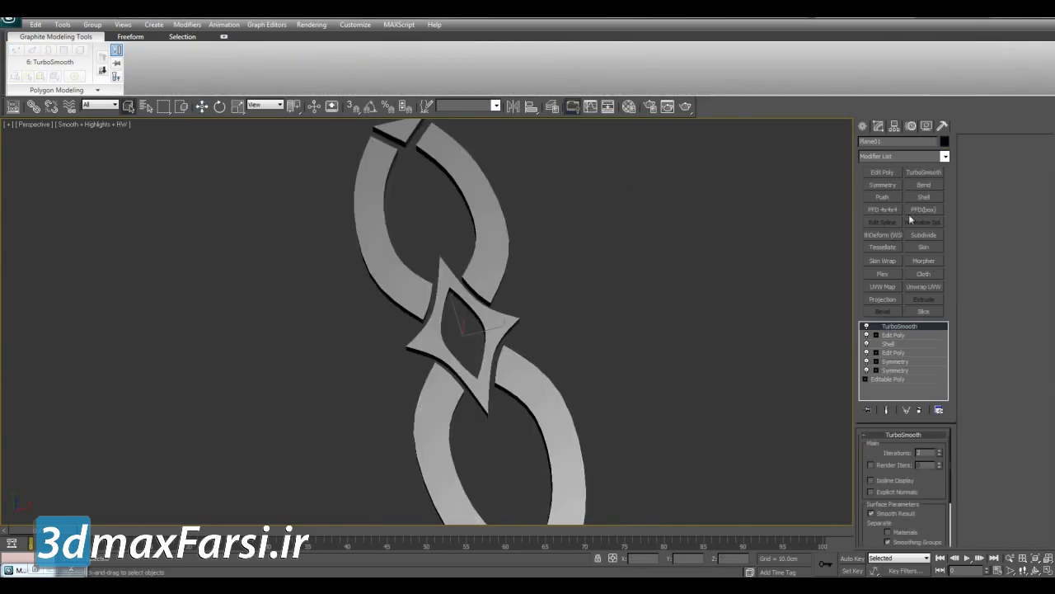
pyautogui.click(923, 175)
pyautogui.keyDown('alt'); pyautogui.moveTo(668, 319); pyautogui.dragTo(535, 295, button='middle'); pyautogui.keyUp('alt')
pyautogui.scroll(-3, 536, 329)
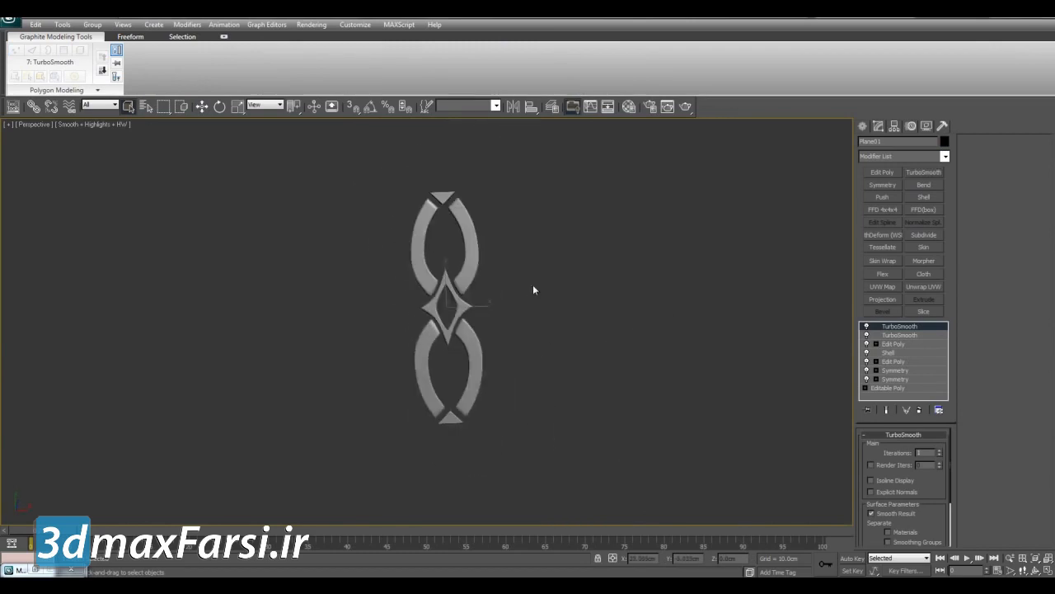
pyautogui.click(939, 456)
# Inspect the mesh density at the strip ends and the end triangle with edged faces displayed
pyautogui.press('F4')
pyautogui.click(672, 359)
pyautogui.scroll(-4, 577, 318)
pyautogui.moveTo(568, 311)
pyautogui.keyDown('alt'); pyautogui.mouseDown(button='middle')
pyautogui.moveTo(608, 286)
pyautogui.moveTo(550, 250)
pyautogui.mouseUp(button='middle'); pyautogui.keyUp('alt')
pyautogui.scroll(3, 551, 250)
pyautogui.moveTo(513, 310); pyautogui.dragTo(560, 353, button='middle')
pyautogui.moveTo(559, 353)
pyautogui.keyDown('alt'); pyautogui.mouseDown(button='middle')
pyautogui.moveTo(526, 267)
pyautogui.moveTo(535, 287)
pyautogui.moveTo(544, 261)
pyautogui.moveTo(534, 362)
pyautogui.mouseUp(button='middle'); pyautogui.keyUp('alt')
pyautogui.press('F4')
pyautogui.press('F4')
pyautogui.scroll(4, 537, 305)
pyautogui.moveTo(527, 225); pyautogui.dragTo(524, 316, button='middle')
pyautogui.scroll(3, 524, 317)
pyautogui.click(486, 284)
pyautogui.keyDown('alt'); pyautogui.moveTo(487, 262); pyautogui.dragTo(490, 312, button='middle'); pyautogui.keyUp('alt')
pyautogui.scroll(3, 490, 313)
pyautogui.scroll(-5, 441, 313)
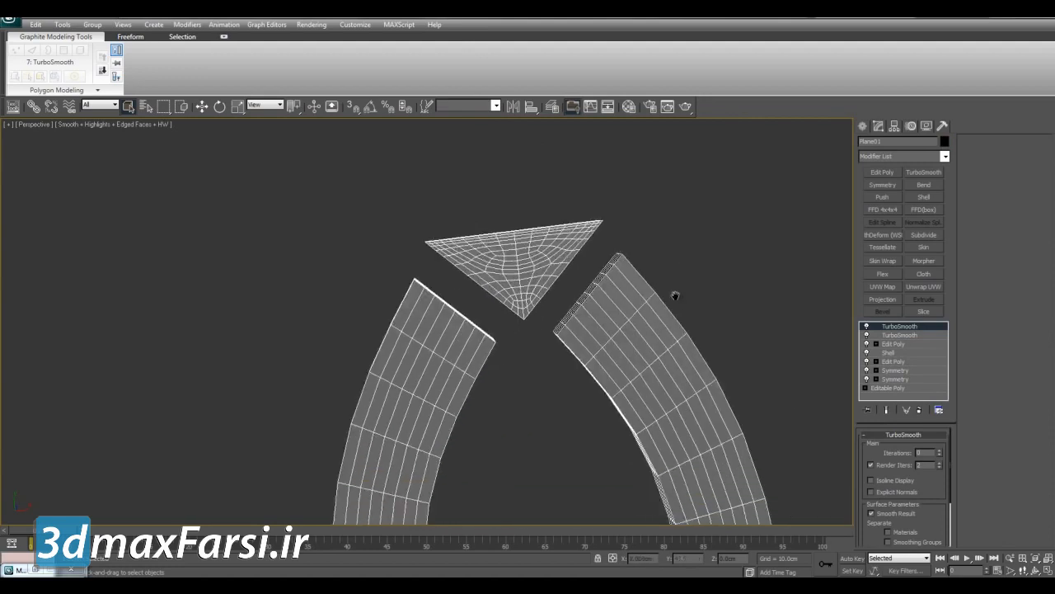
# Switch off the smoothing and Shell modifiers to show the flat low-poly pattern, and deselect it
pyautogui.click(866, 334)
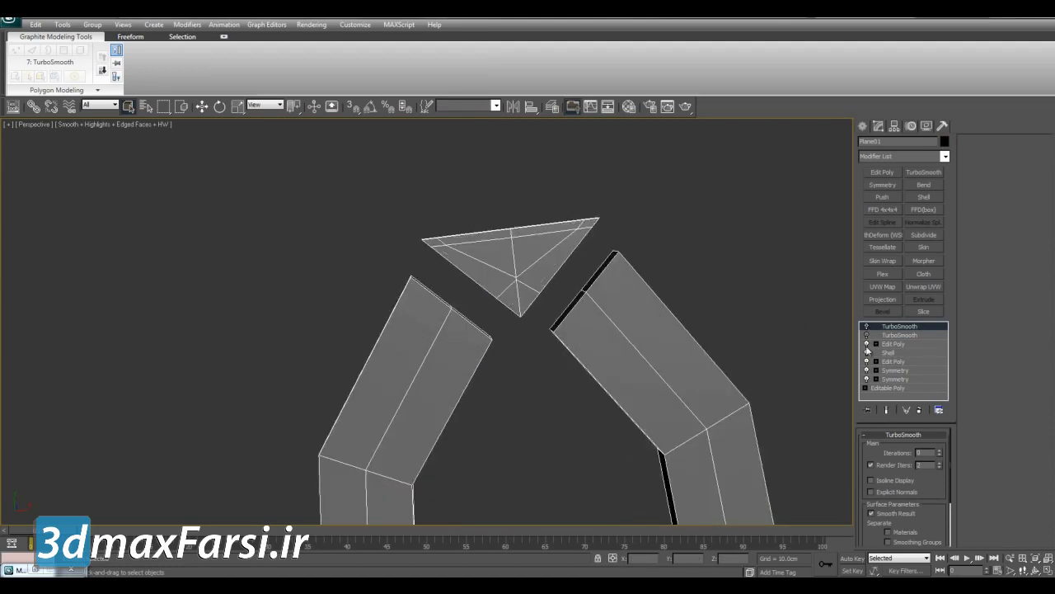
pyautogui.click(866, 353)
pyautogui.scroll(-5, 656, 272)
pyautogui.click(660, 261)
pyautogui.click(863, 126)
pyautogui.moveTo(567, 343); pyautogui.dragTo(590, 247, button='middle')
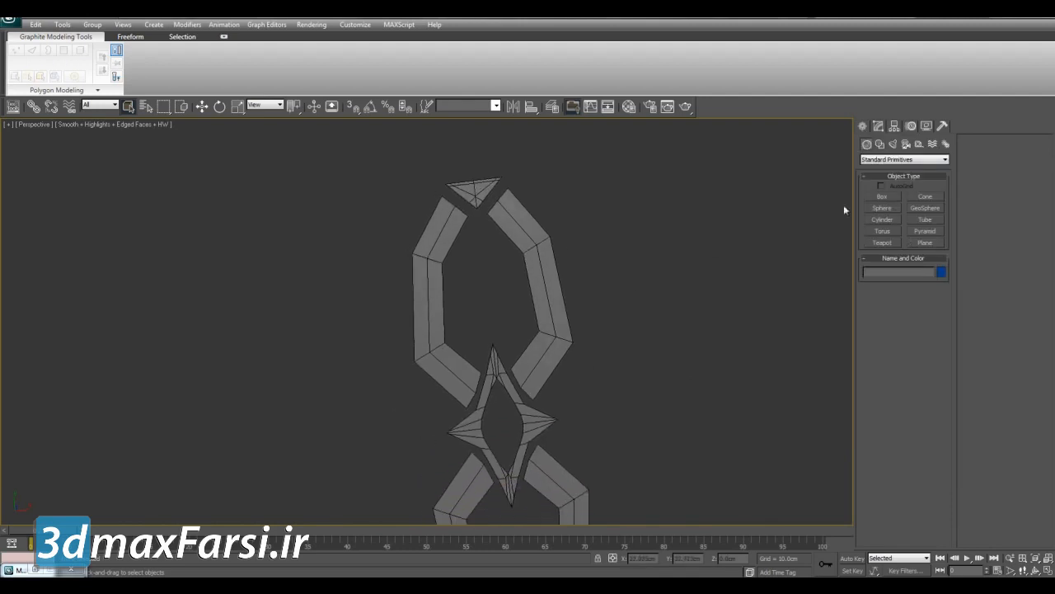
pyautogui.click(544, 266)
pyautogui.click(872, 129)
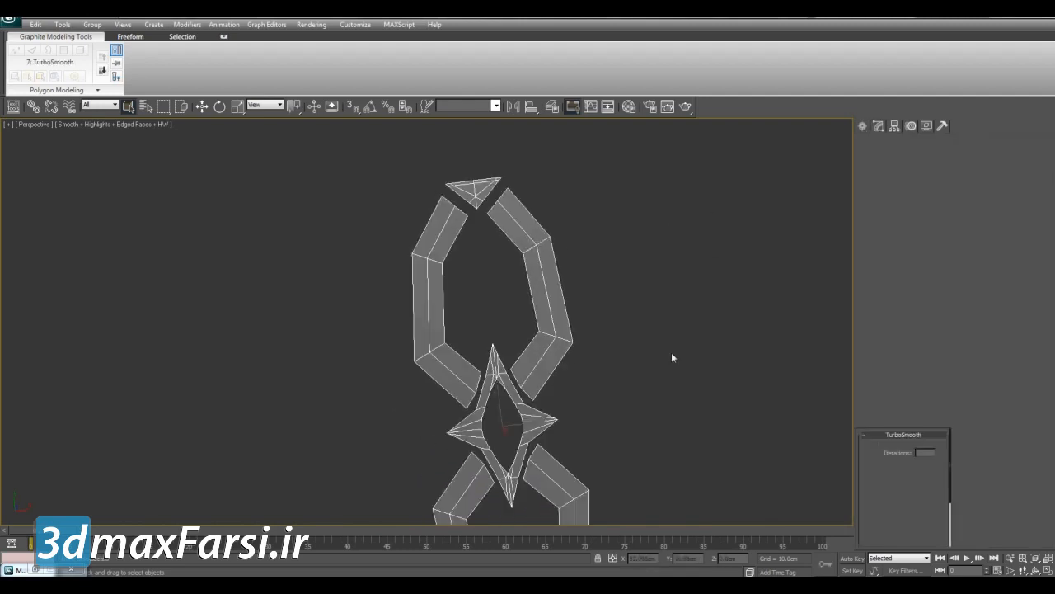
pyautogui.moveTo(494, 221); pyautogui.dragTo(500, 316, button='middle')
pyautogui.click(736, 271)
# Draw a rectangular Plane primitive covering the whole chain pattern and beyond its edges
pyautogui.click(863, 127)
pyautogui.keyDown('alt'); pyautogui.moveTo(804, 198); pyautogui.dragTo(752, 241, button='middle'); pyautogui.keyUp('alt')
pyautogui.click(934, 246)
pyautogui.keyDown('alt'); pyautogui.moveTo(688, 343); pyautogui.dragTo(657, 355, button='middle'); pyautogui.keyUp('alt')
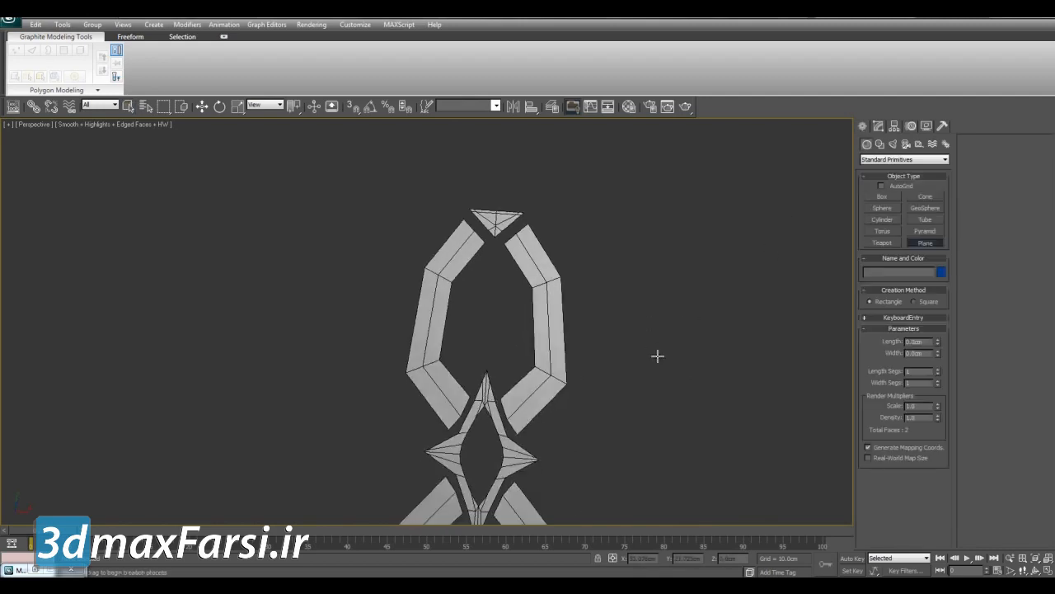
pyautogui.scroll(-5, 599, 344)
pyautogui.moveTo(596, 344); pyautogui.dragTo(616, 323, button='middle')
pyautogui.scroll(-2, 616, 325)
pyautogui.scroll(2, 437, 256)
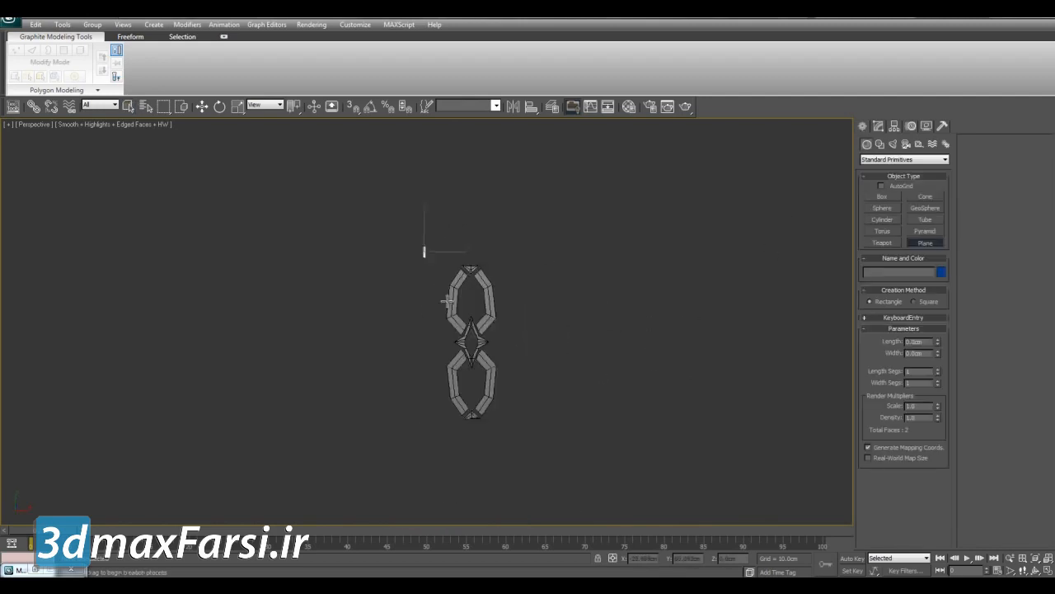
pyautogui.moveTo(423, 246); pyautogui.dragTo(516, 436)
pyautogui.rightClick(539, 386)
# Align the new plane to the chain pattern pivot to pivot in X, Y and Z position
pyautogui.scroll(3, 537, 370)
pyautogui.keyDown('alt'); pyautogui.moveTo(535, 365); pyautogui.dragTo(531, 339, button='middle'); pyautogui.keyUp('alt')
pyautogui.hotkey('alt', 'a')
pyautogui.click(492, 349)
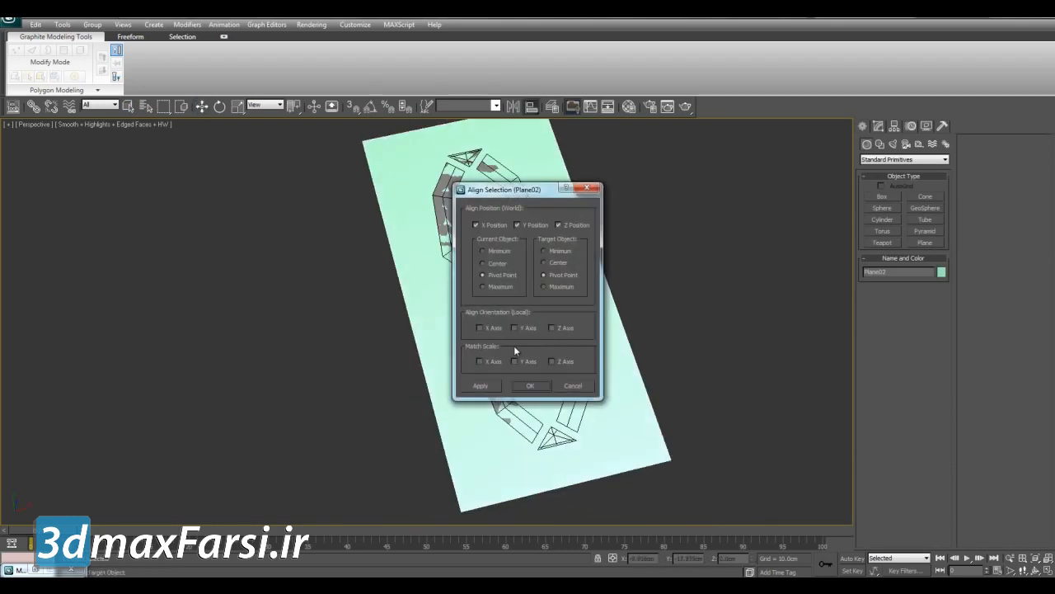
pyautogui.click(530, 388)
pyautogui.keyDown('alt'); pyautogui.moveTo(530, 387); pyautogui.dragTo(535, 299, button='middle'); pyautogui.keyUp('alt')
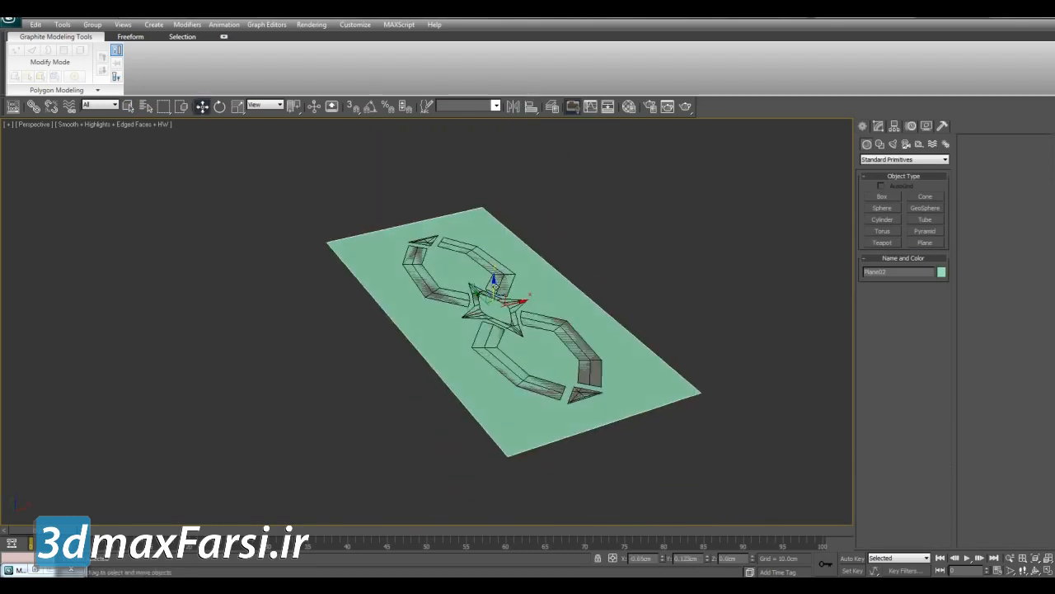
pyautogui.hotkey('alt', 'a')
pyautogui.click(528, 363)
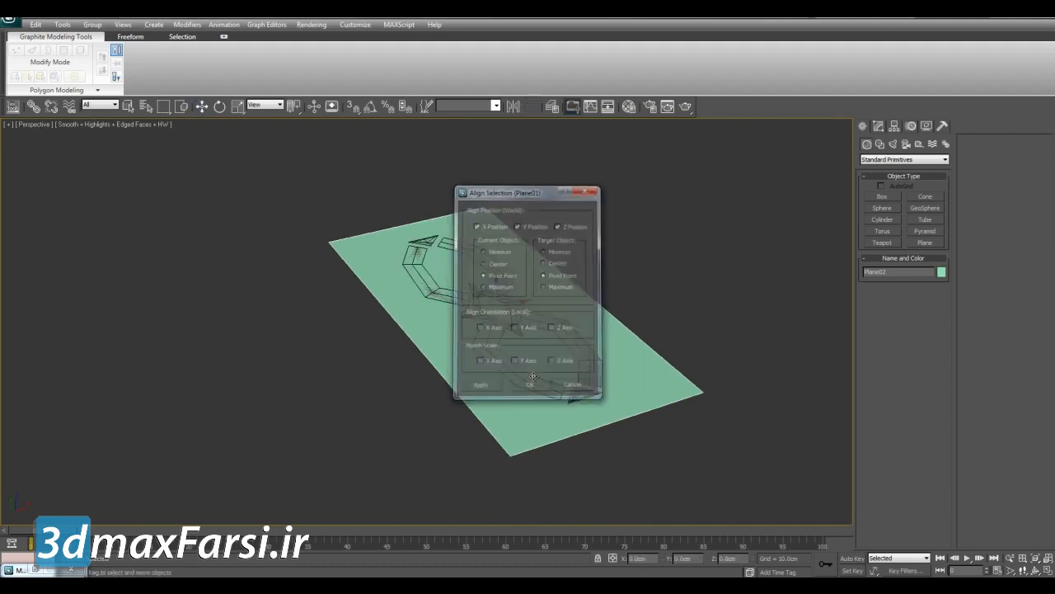
pyautogui.click(529, 386)
# Add an Edit Poly modifier to the new plane
pyautogui.scroll(3, 573, 318)
pyautogui.keyDown('alt'); pyautogui.moveTo(583, 316); pyautogui.dragTo(656, 285, button='middle'); pyautogui.keyUp('alt')
pyautogui.click(881, 127)
pyautogui.click(881, 173)
pyautogui.scroll(-3, 737, 327)
pyautogui.moveTo(587, 257); pyautogui.dragTo(659, 284, button='middle')
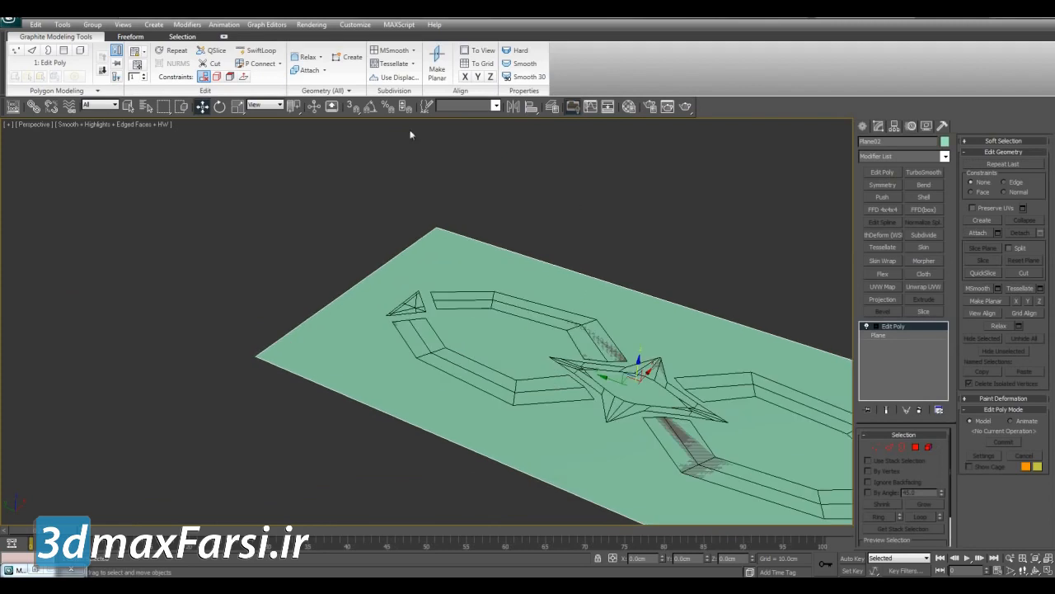
# Open the grid and snap settings beside the model and turn off Use Axis Constraints
pyautogui.rightClick(354, 110)
pyautogui.click(420, 249)
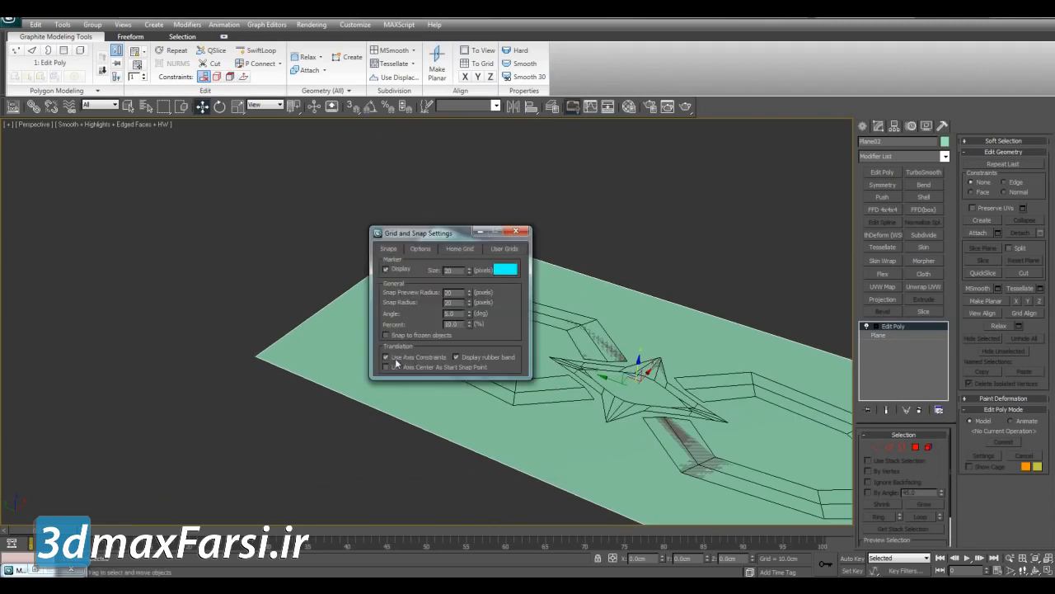
pyautogui.moveTo(440, 238); pyautogui.dragTo(187, 330)
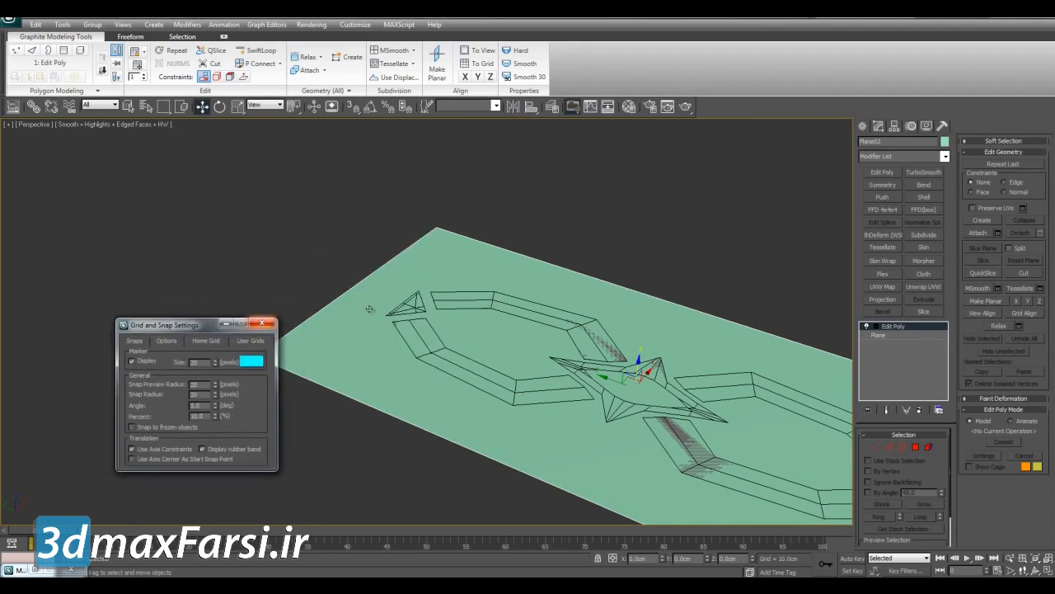
pyautogui.keyDown('alt'); pyautogui.moveTo(354, 264); pyautogui.dragTo(406, 235, button='middle'); pyautogui.keyUp('alt')
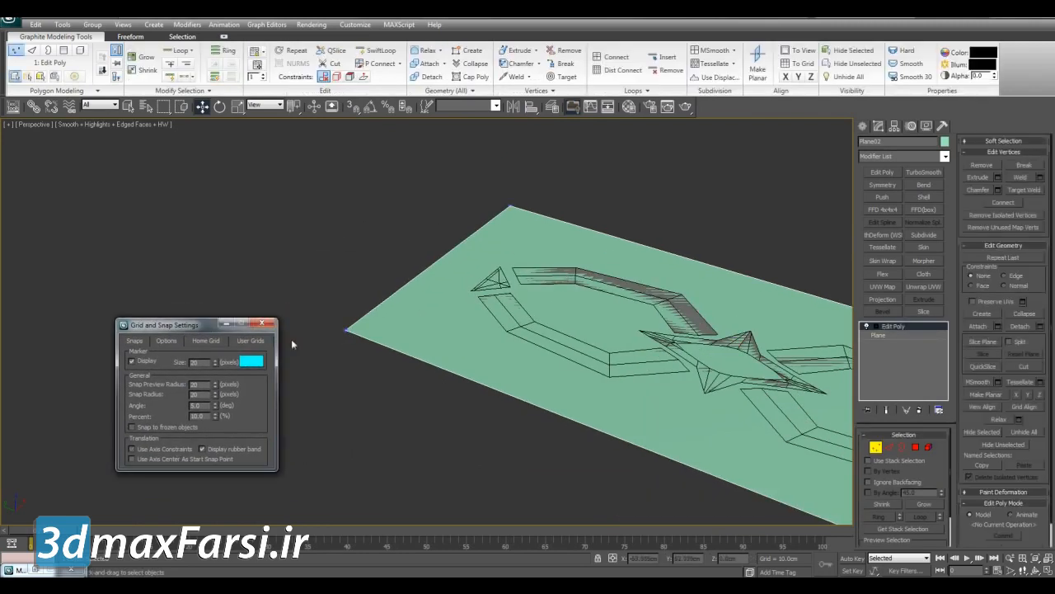
# Select the two vertices at the plane's near end and turn on snapping to Vertex
pyautogui.moveTo(329, 193); pyautogui.dragTo(581, 429)
pyautogui.keyDown('alt'); pyautogui.moveTo(608, 335); pyautogui.dragTo(623, 354, button='middle'); pyautogui.keyUp('alt')
pyautogui.scroll(2, 623, 354)
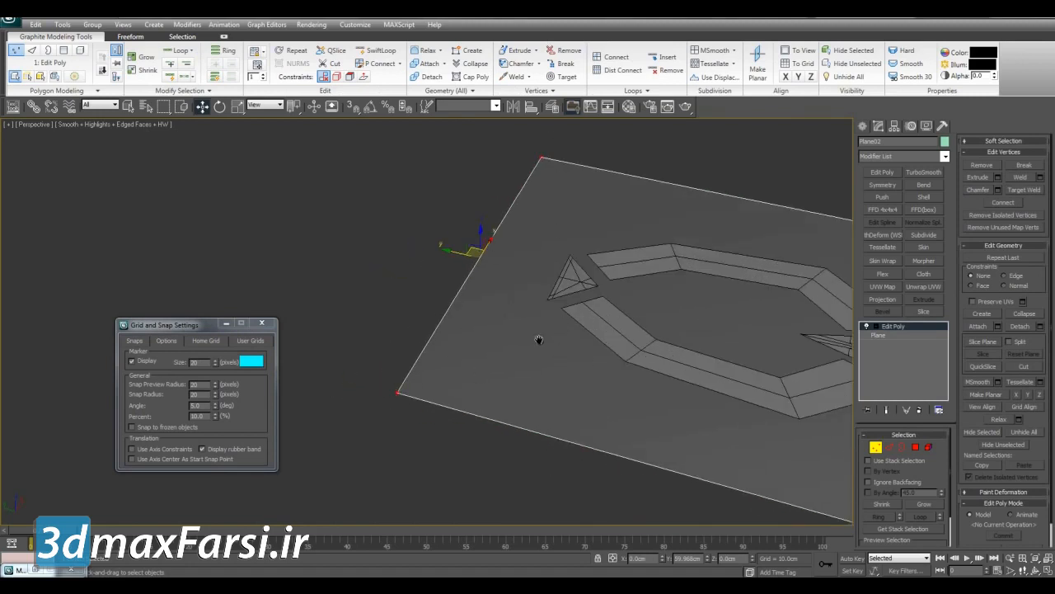
pyautogui.scroll(3, 478, 372)
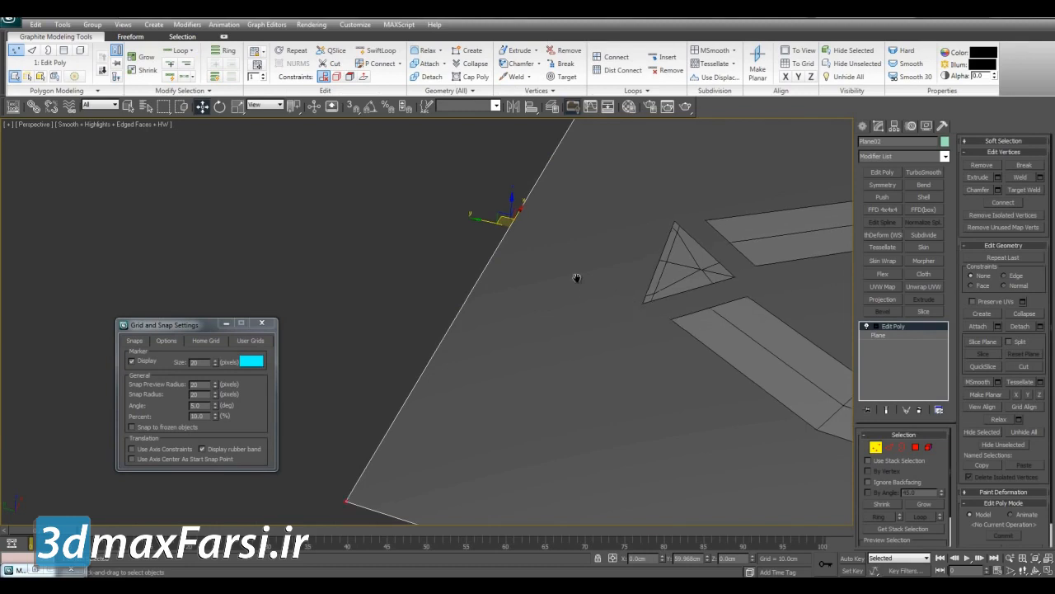
pyautogui.scroll(-4, 560, 289)
pyautogui.click(136, 341)
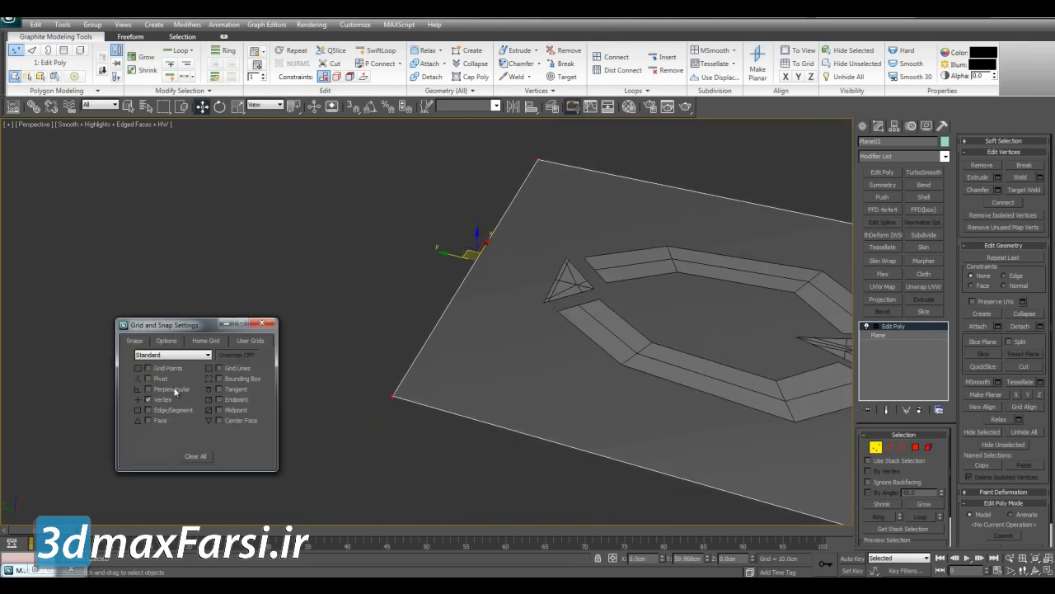
pyautogui.press('s')
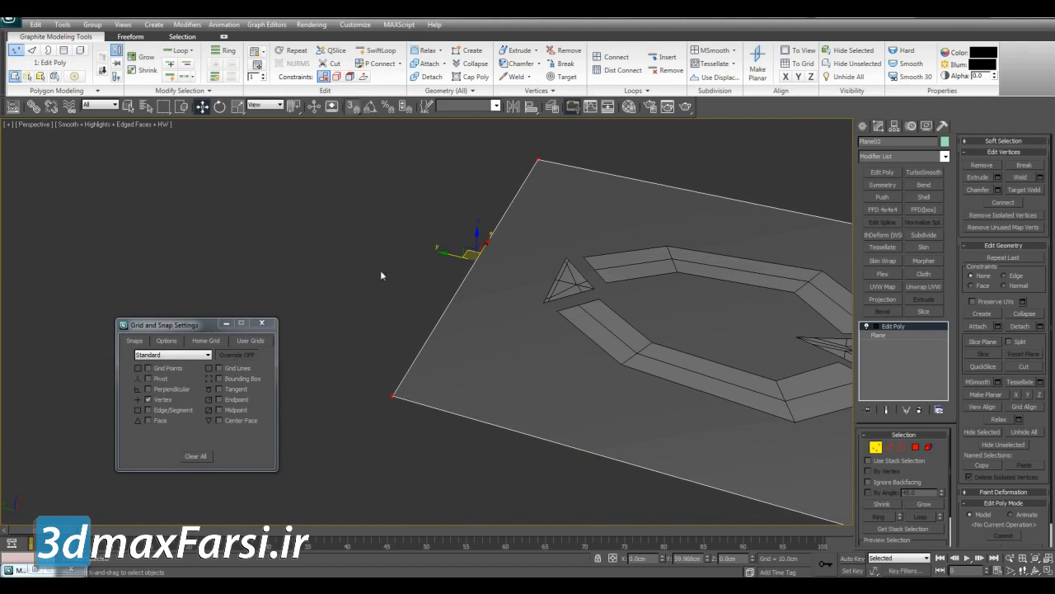
# Try to snap the plane's end vertices onto the end triangle's corner, and undo the move
pyautogui.moveTo(392, 397); pyautogui.dragTo(544, 304)
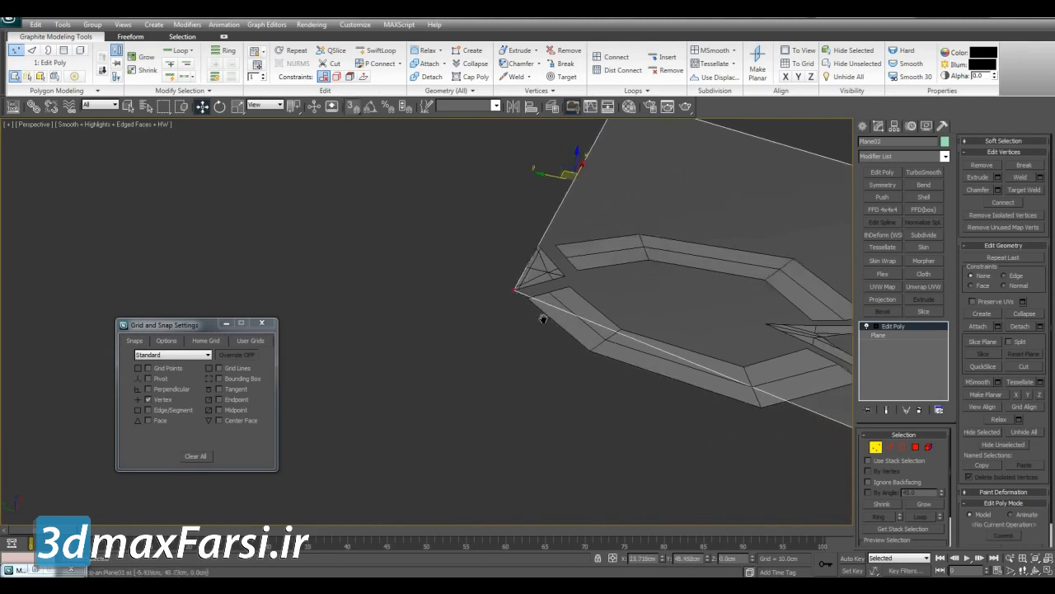
pyautogui.scroll(-5, 560, 317)
pyautogui.moveTo(545, 310); pyautogui.dragTo(569, 322, button='middle')
pyautogui.scroll(2, 571, 323)
pyautogui.scroll(-2, 571, 323)
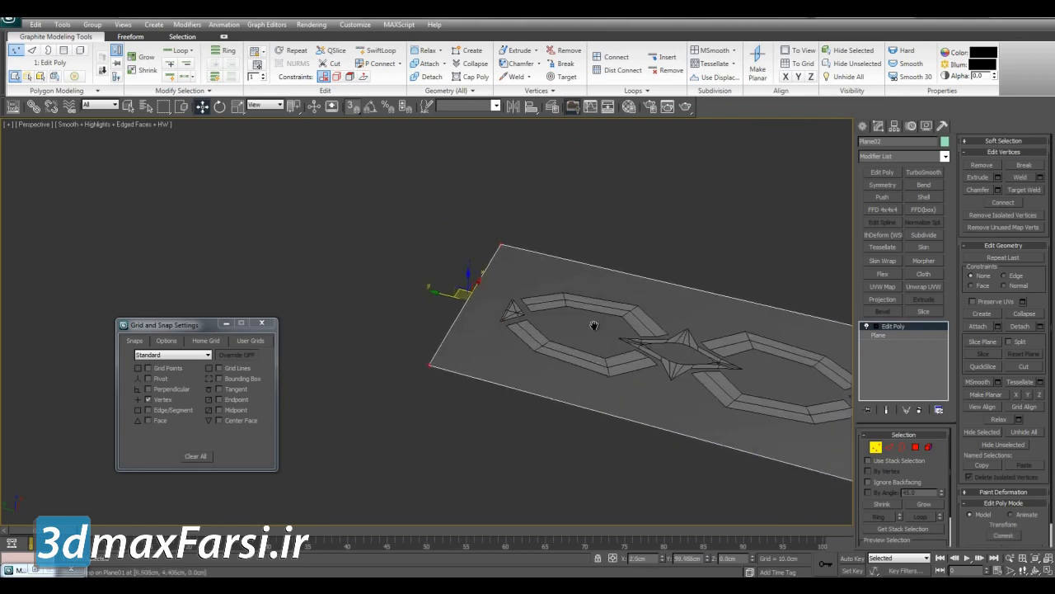
# Turn on Use Axis Constraints in the snap options
pyautogui.scroll(5, 569, 322)
pyautogui.click(163, 341)
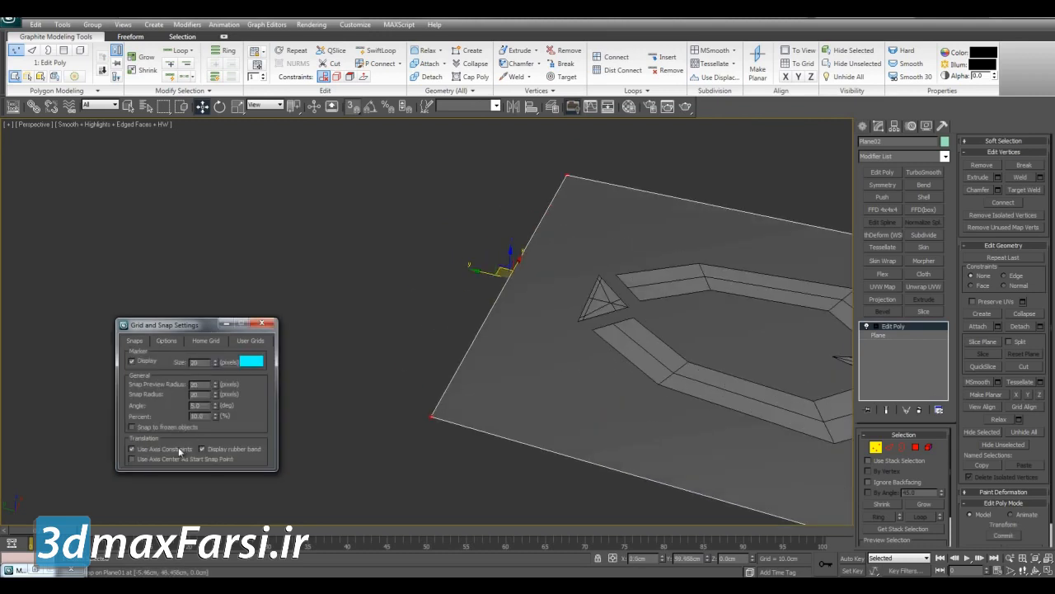
pyautogui.moveTo(527, 276); pyautogui.dragTo(511, 337, button='middle')
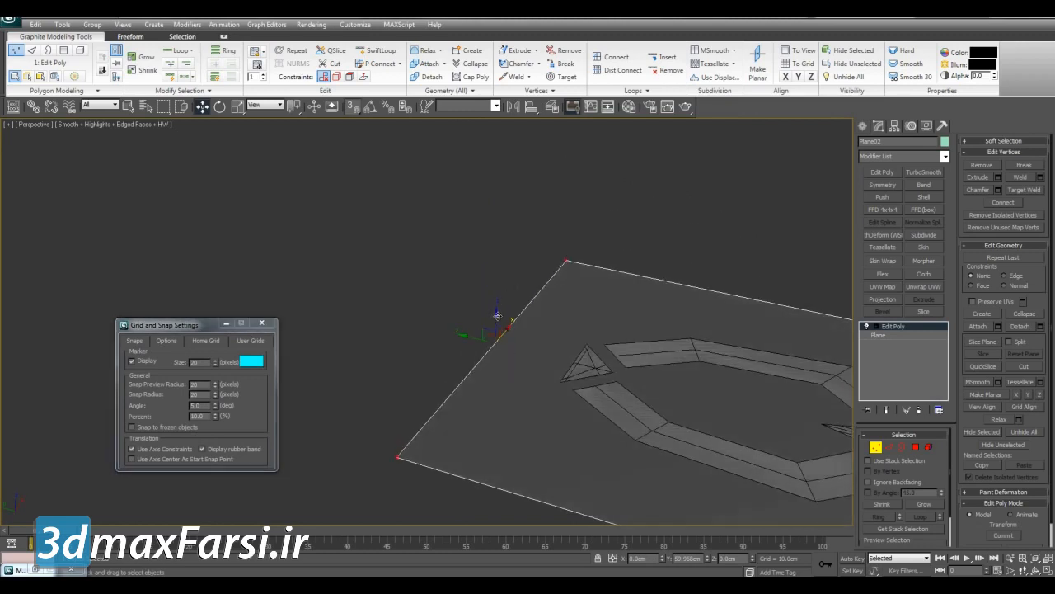
# Snap the two vertices at the plane's near end onto the outer corner of the end triangle, constrained to one axis
pyautogui.moveTo(474, 338); pyautogui.dragTo(497, 345, button='middle')
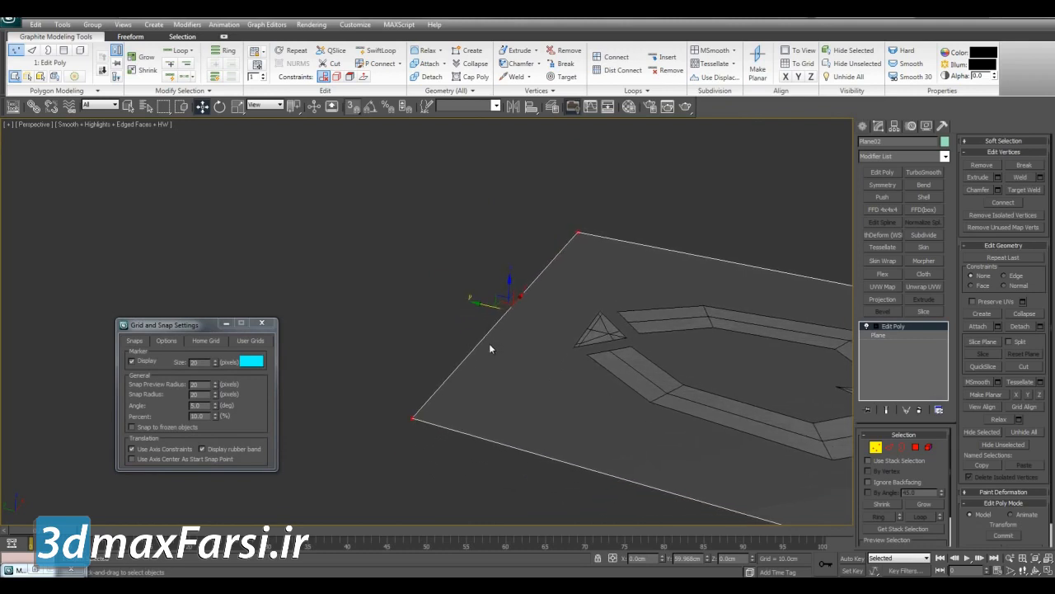
pyautogui.moveTo(488, 319); pyautogui.dragTo(489, 295, button='middle')
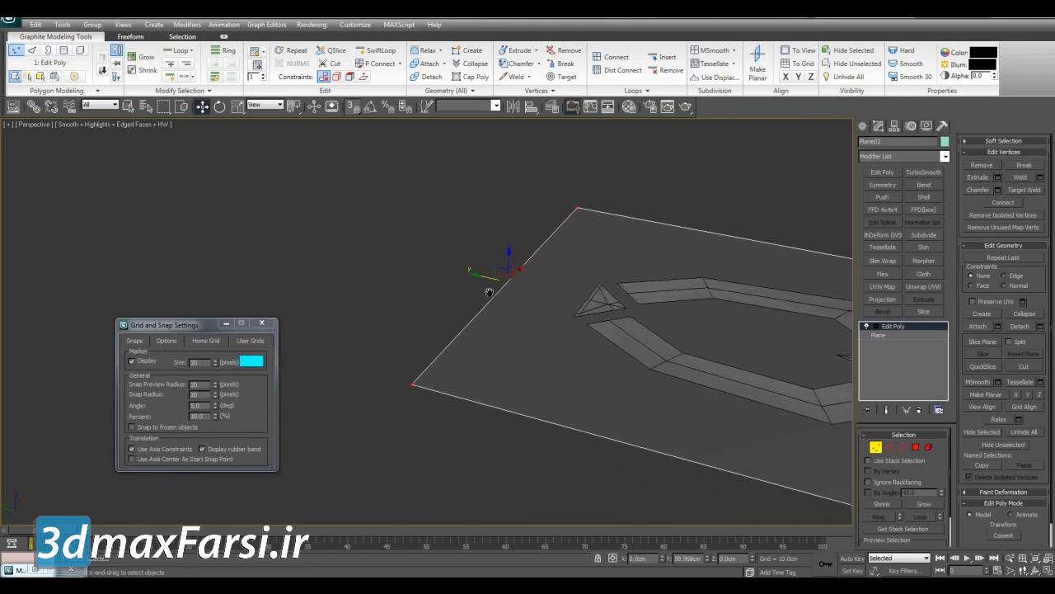
pyautogui.scroll(2, 492, 298)
pyautogui.moveTo(515, 360); pyautogui.dragTo(505, 369, button='middle')
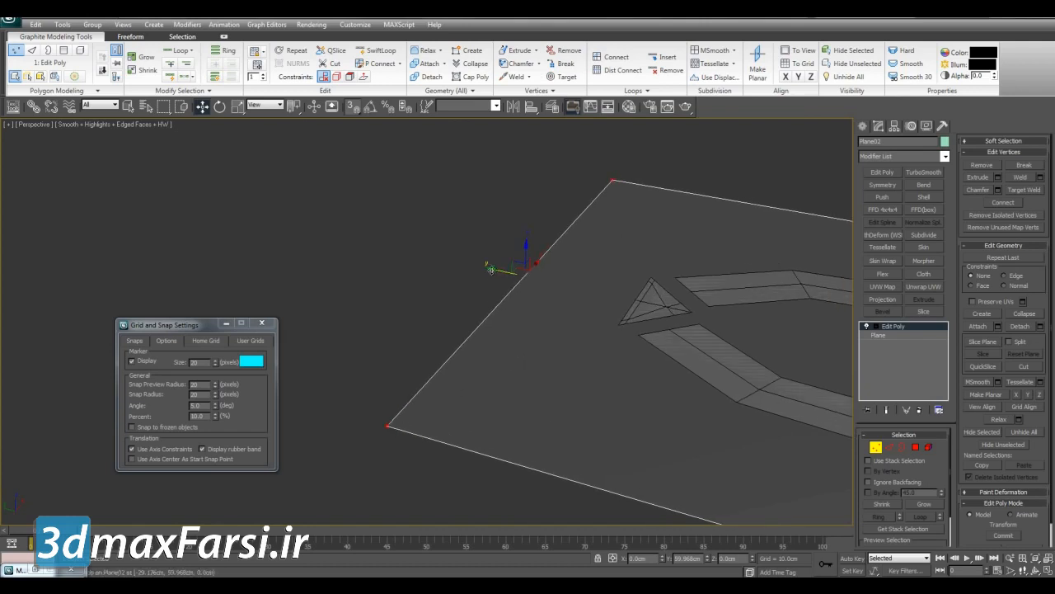
pyautogui.scroll(-2, 490, 338)
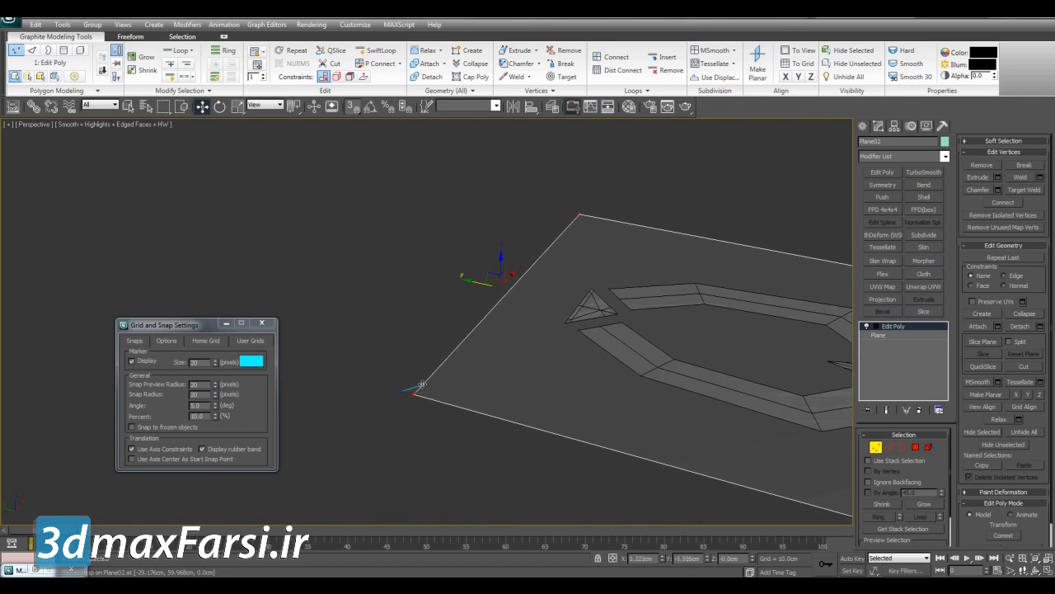
pyautogui.moveTo(401, 390); pyautogui.dragTo(516, 309)
pyautogui.rightClick(516, 309)
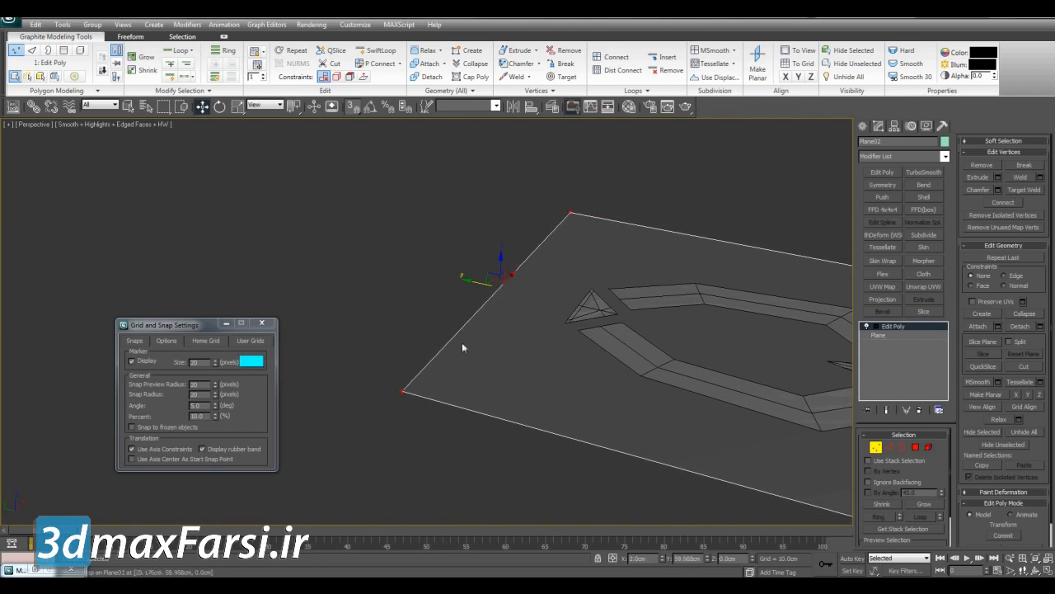
pyautogui.moveTo(474, 281); pyautogui.dragTo(560, 323)
pyautogui.rightClick(561, 323)
pyautogui.moveTo(405, 385); pyautogui.dragTo(568, 317)
# Select the two vertices at the plane's far end, snap them onto that end's triangle corner, and close the snap settings
pyautogui.scroll(-3, 557, 311)
pyautogui.keyDown('alt'); pyautogui.moveTo(555, 310); pyautogui.dragTo(608, 366, button='middle'); pyautogui.keyUp('alt')
pyautogui.scroll(4, 609, 366)
pyautogui.moveTo(596, 277); pyautogui.dragTo(524, 248, button='middle')
pyautogui.scroll(3, 585, 277)
pyautogui.scroll(-8, 643, 281)
pyautogui.scroll(4, 597, 244)
pyautogui.moveTo(603, 242); pyautogui.dragTo(516, 307, button='middle')
pyautogui.moveTo(540, 203); pyautogui.dragTo(663, 468)
pyautogui.moveTo(658, 390); pyautogui.dragTo(615, 385, button='middle')
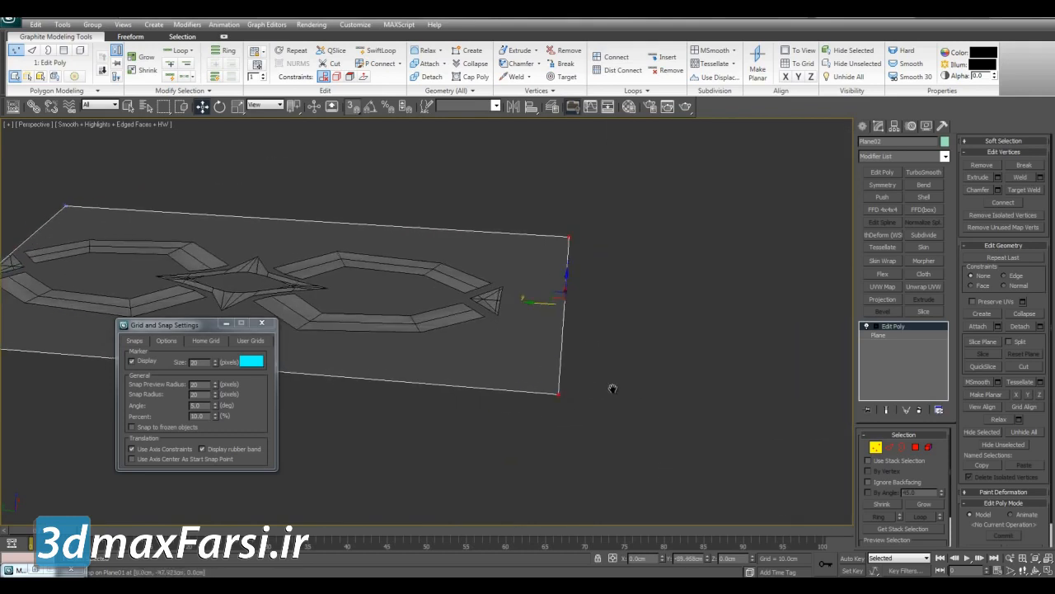
pyautogui.scroll(3, 615, 385)
pyautogui.moveTo(631, 438); pyautogui.dragTo(530, 306)
pyautogui.scroll(-5, 532, 345)
pyautogui.press('q')
pyautogui.click(261, 323)
# Leave vertex editing, turn off the plane's see-through display, and lower the plane below the ornament
pyautogui.moveTo(434, 346); pyautogui.dragTo(450, 323, button='middle')
pyautogui.scroll(3, 497, 354)
pyautogui.press('1')
pyautogui.hotkey('alt', 'x')
pyautogui.press('w')
pyautogui.moveTo(368, 297); pyautogui.dragTo(368, 319)
pyautogui.press('q')
# Re-enable the Shell and lower TurboSmooth modifiers on the ornament
pyautogui.click(432, 348)
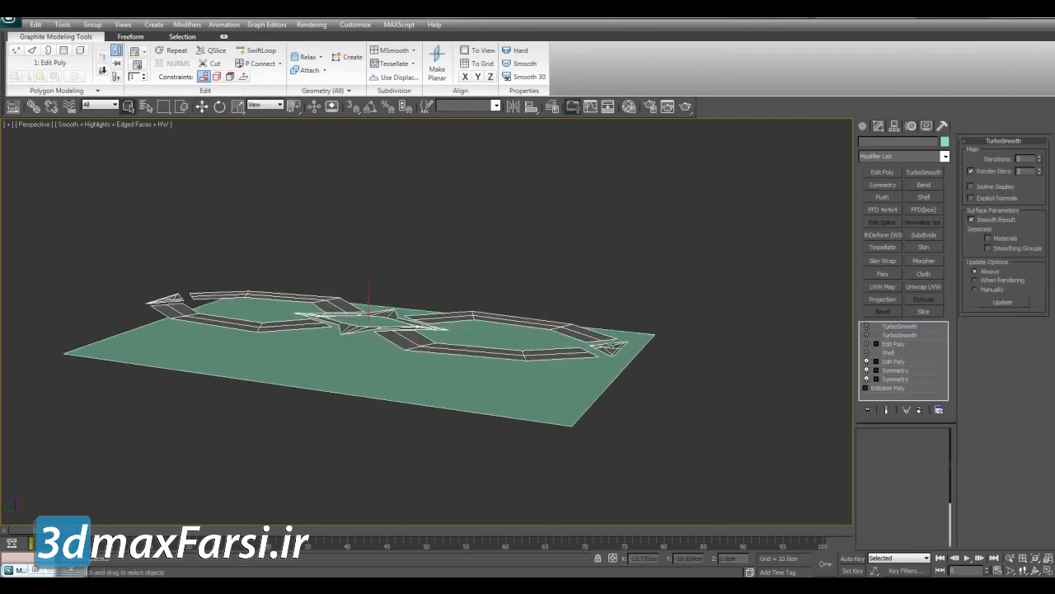
pyautogui.click(867, 352)
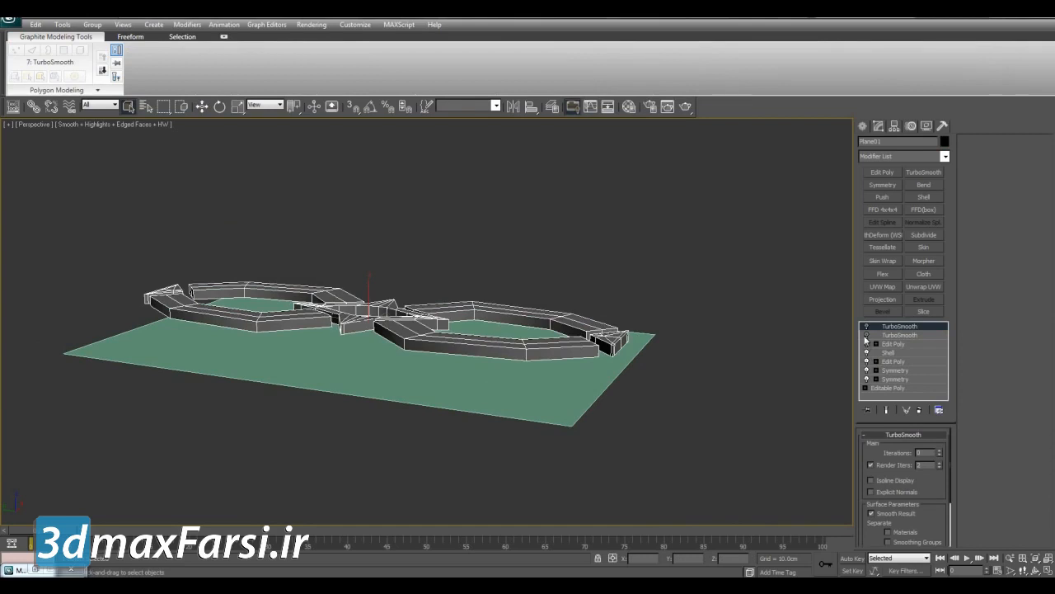
pyautogui.click(866, 335)
# Clone the backing plane slightly upward so the copy lies between the original and the ornament
pyautogui.click(608, 379)
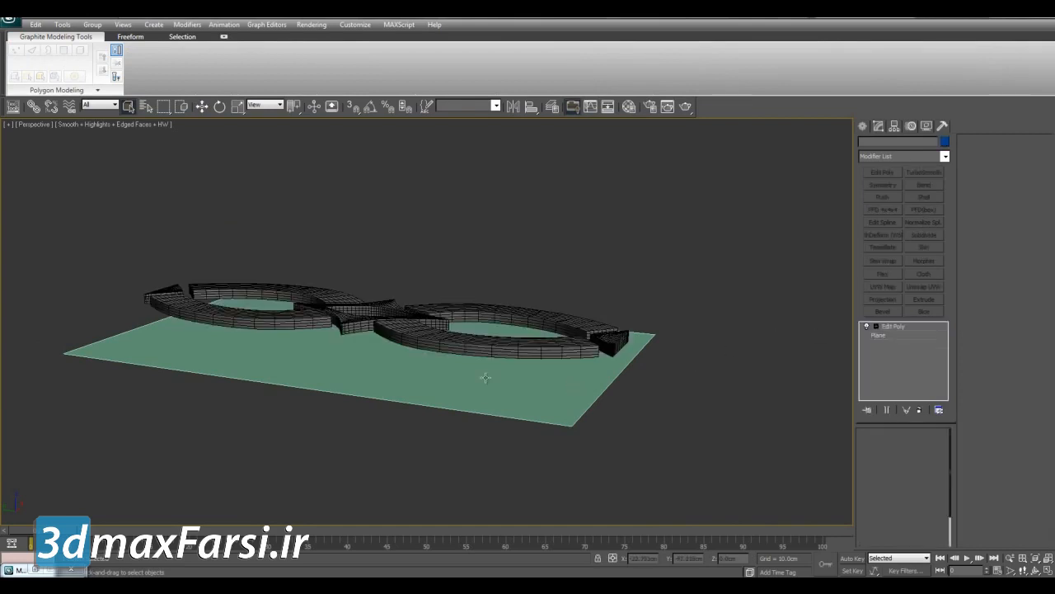
pyautogui.press('w')
pyautogui.moveTo(425, 365); pyautogui.dragTo(476, 349, button='middle')
pyautogui.scroll(2, 475, 349)
pyautogui.keyDown('shift'); pyautogui.moveTo(420, 306); pyautogui.dragTo(420, 285); pyautogui.keyUp('shift')
pyautogui.click(504, 342)
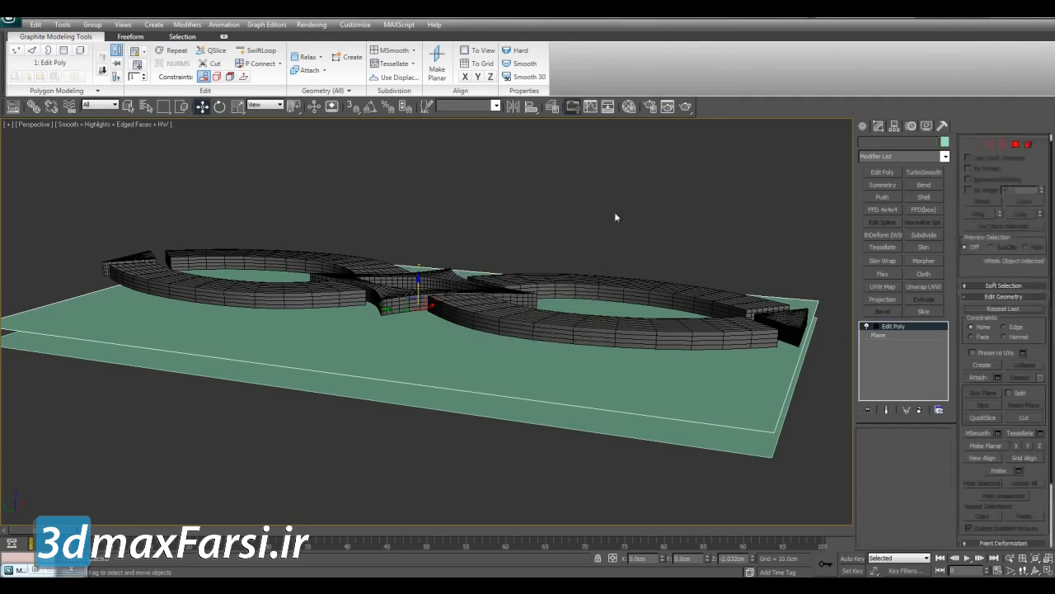
# Open the Material Editor and set the second material's diffuse color to black
pyautogui.press('m')
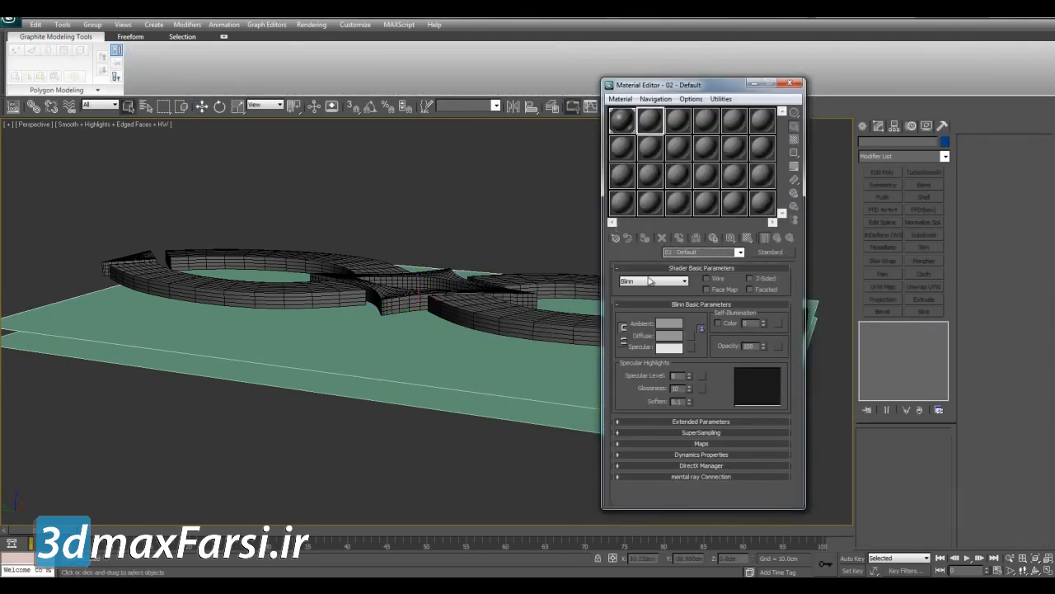
pyautogui.click(666, 338)
pyautogui.moveTo(323, 125); pyautogui.dragTo(323, 74)
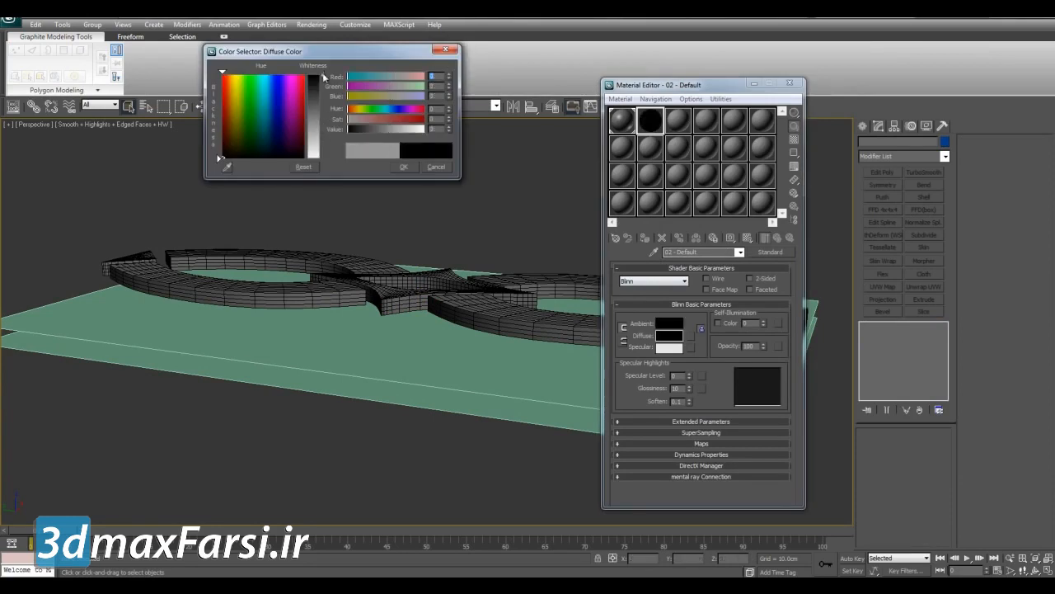
pyautogui.click(403, 167)
# Set the third material's diffuse color to white
pyautogui.click(668, 129)
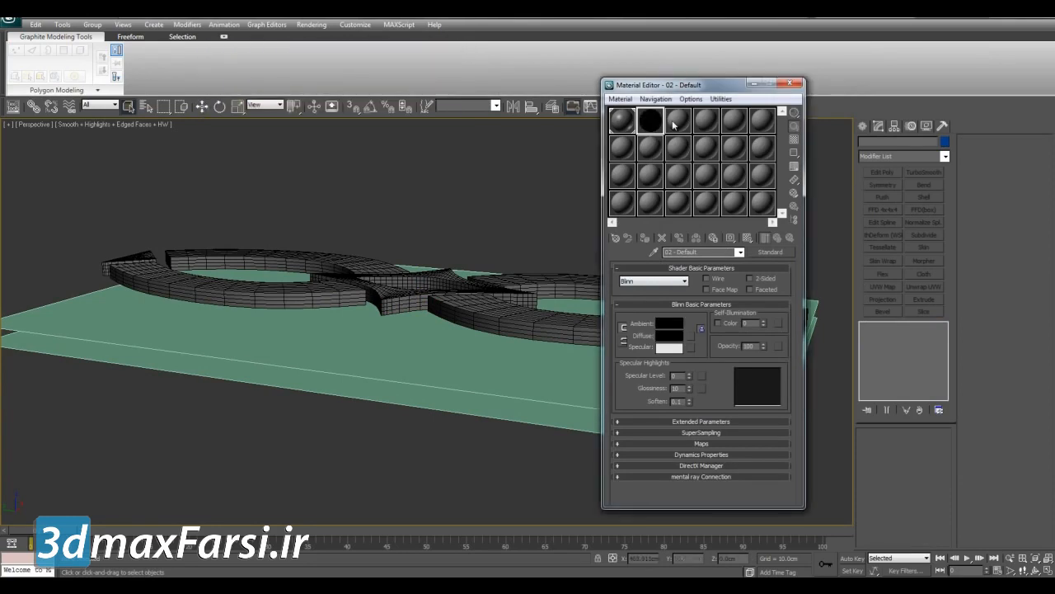
pyautogui.click(665, 338)
pyautogui.click(317, 156)
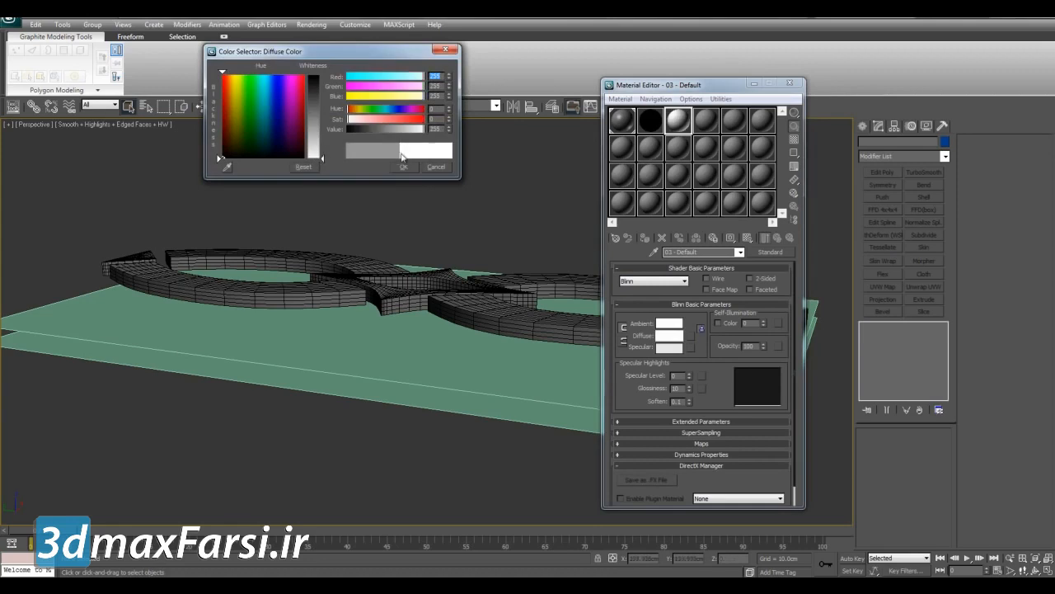
pyautogui.click(403, 168)
# Assign the black material to the upper plane
pyautogui.click(412, 353)
pyautogui.keyDown('alt'); pyautogui.moveTo(412, 353); pyautogui.dragTo(387, 336, button='middle'); pyautogui.keyUp('alt')
pyautogui.click(655, 130)
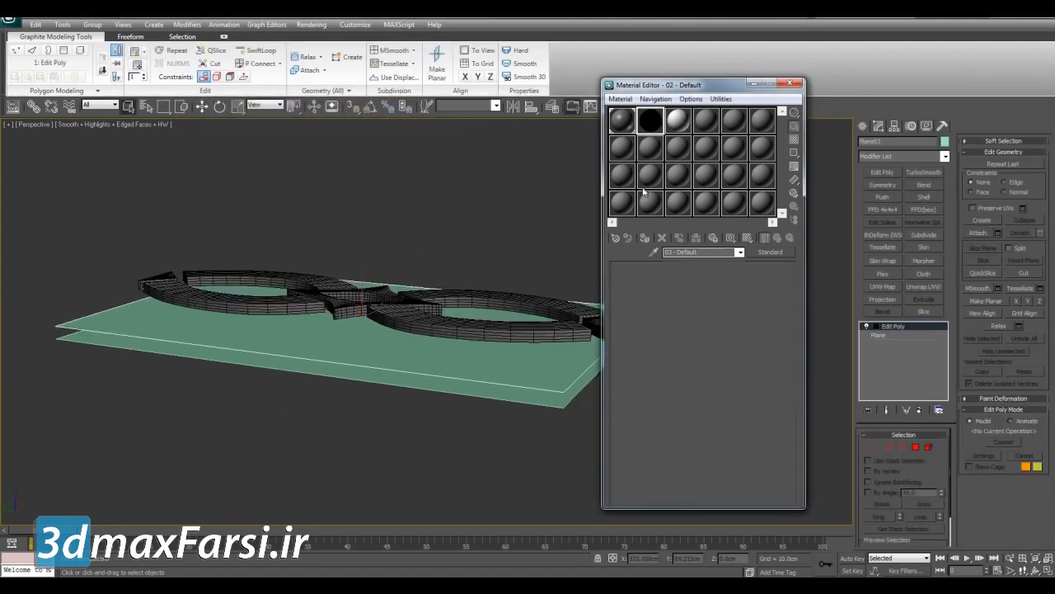
pyautogui.click(641, 240)
# Assign the white material to the ornament and put the Material Editor away
pyautogui.click(528, 298)
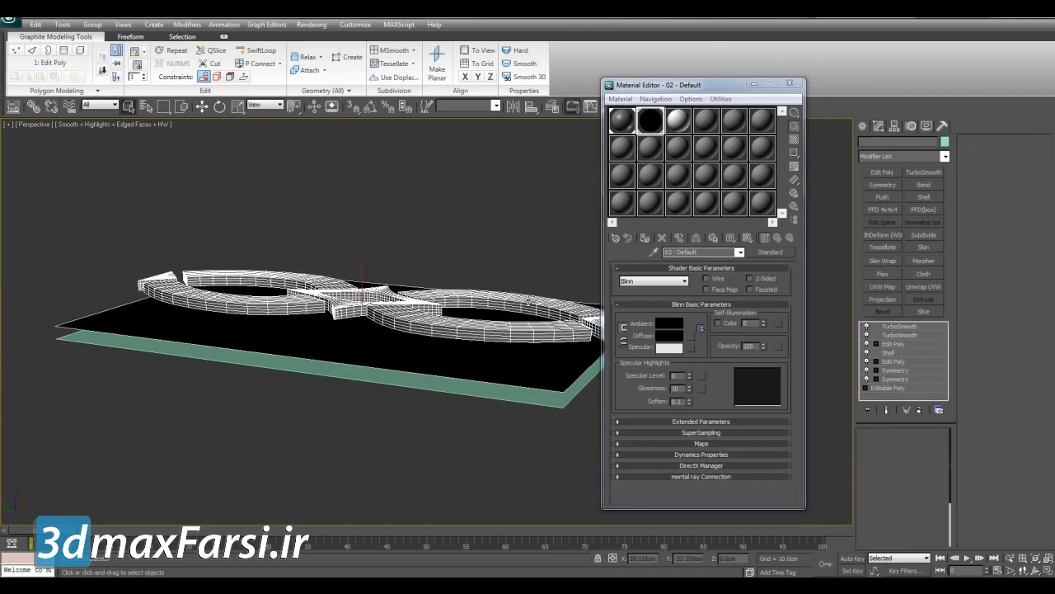
pyautogui.click(678, 121)
pyautogui.click(644, 239)
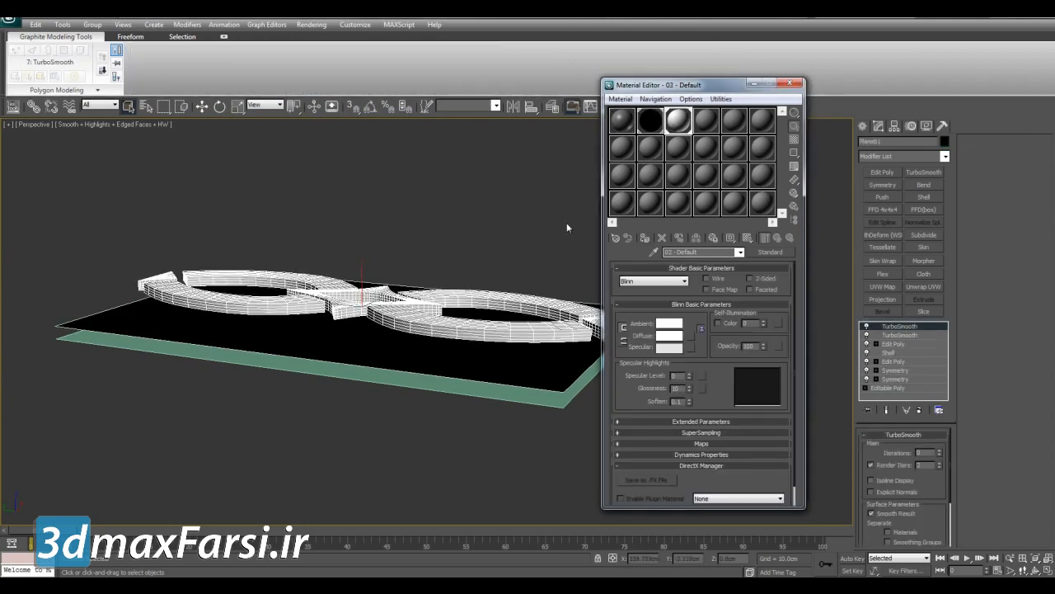
pyautogui.click(568, 228)
pyautogui.click(756, 84)
# Add a Projection modifier to the lower plane and pick the black upper plane as reference geometry
pyautogui.click(590, 380)
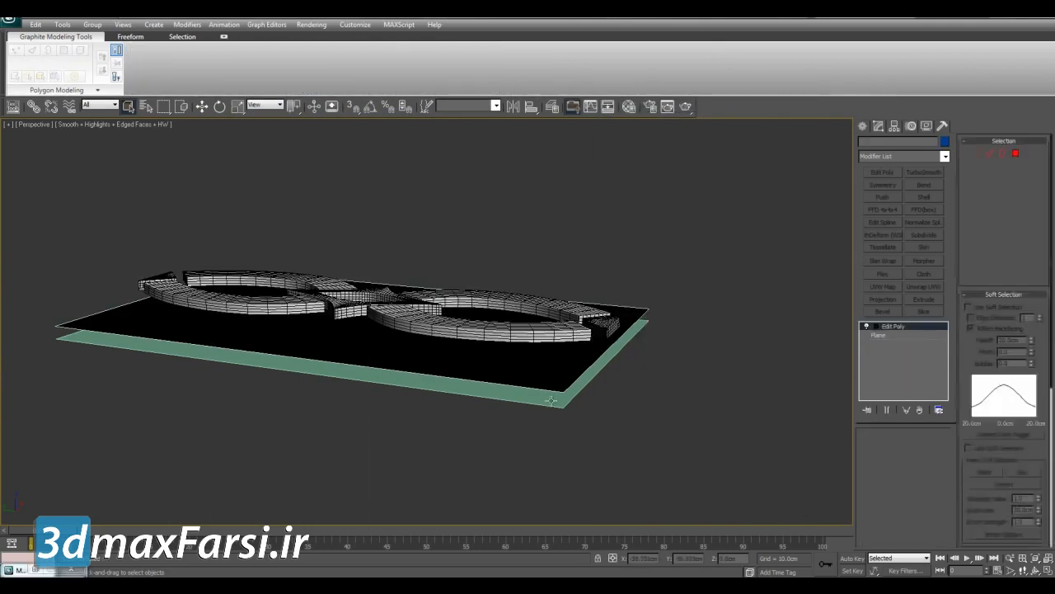
pyautogui.click(882, 171)
pyautogui.click(877, 300)
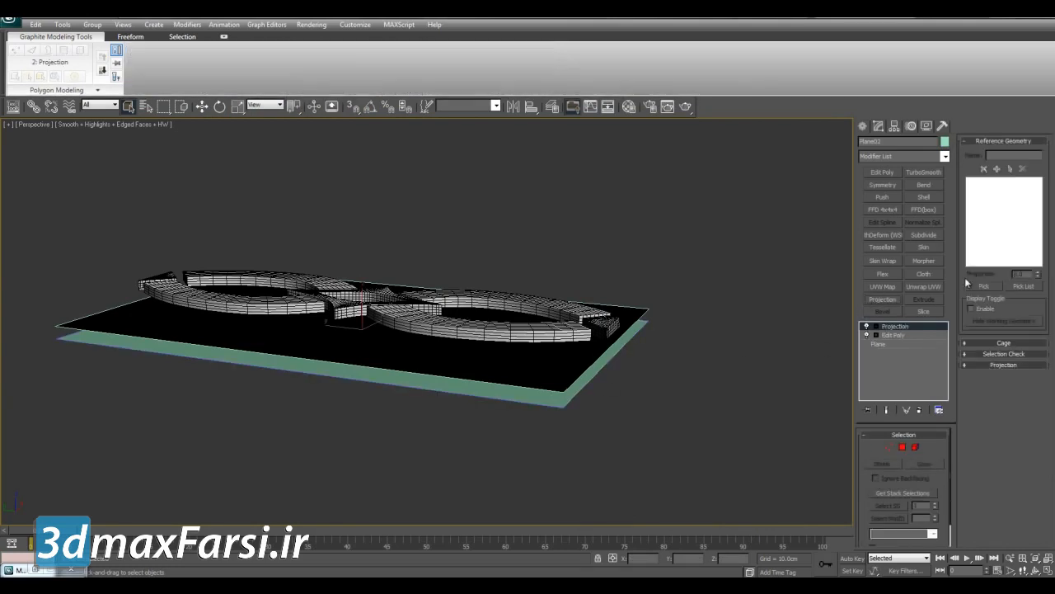
pyautogui.click(501, 356)
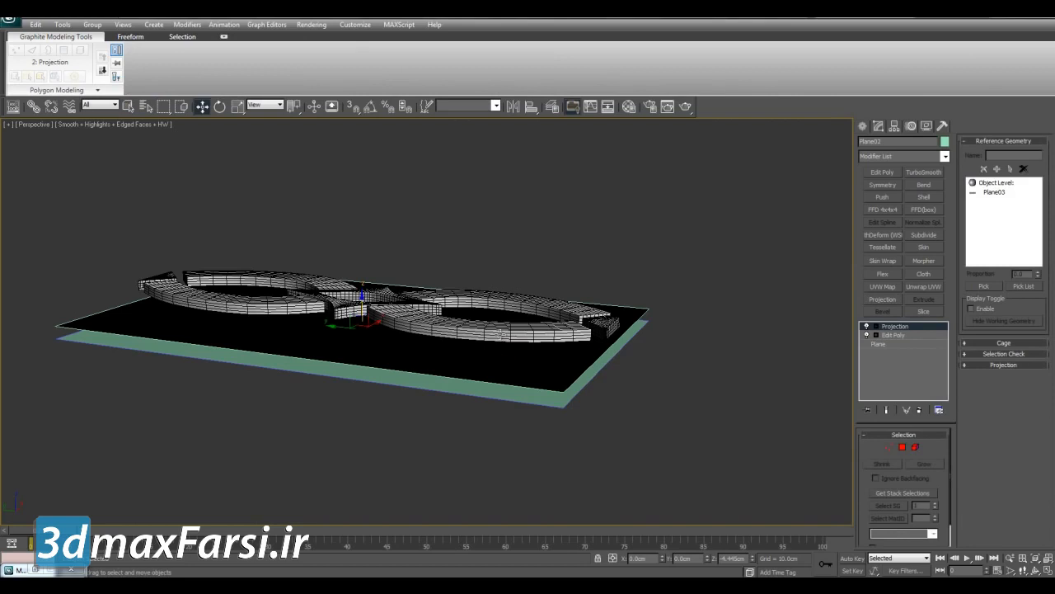
# Add the ornament mesh to the lower plane's Projection reference geometry
pyautogui.click(500, 334)
pyautogui.moveTo(499, 334); pyautogui.dragTo(543, 327, button='middle')
pyautogui.press('q')
pyautogui.click(572, 388)
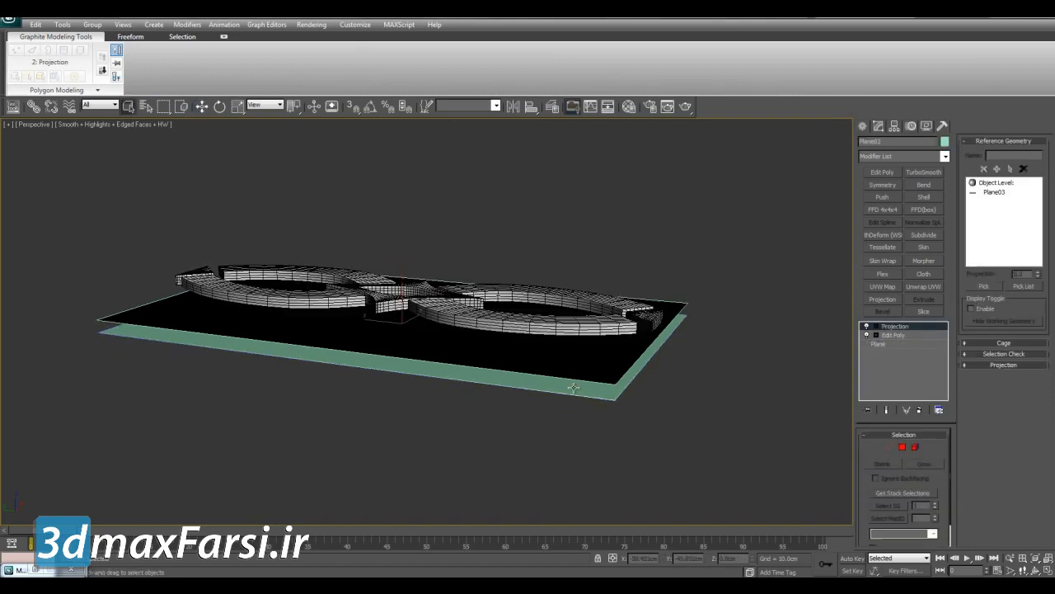
pyautogui.click(979, 286)
pyautogui.click(612, 326)
# Select the entire projection cage and raise it above the ornament in the Front view, leaving Cage editing when done
pyautogui.click(877, 327)
pyautogui.click(896, 336)
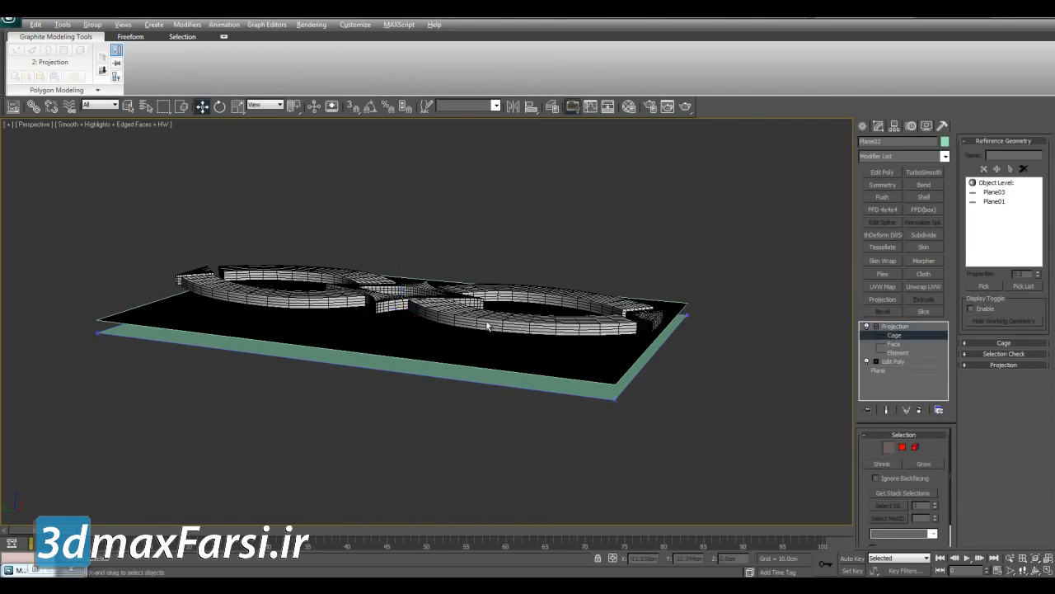
pyautogui.keyDown('alt'); pyautogui.moveTo(516, 335); pyautogui.dragTo(527, 309, button='middle'); pyautogui.keyUp('alt')
pyautogui.hotkey('alt', 'w')
pyautogui.click(669, 249)
pyautogui.hotkey('alt', 'w')
pyautogui.hotkey('ctrl', 'a')
pyautogui.moveTo(594, 362); pyautogui.dragTo(599, 263)
pyautogui.press('1')
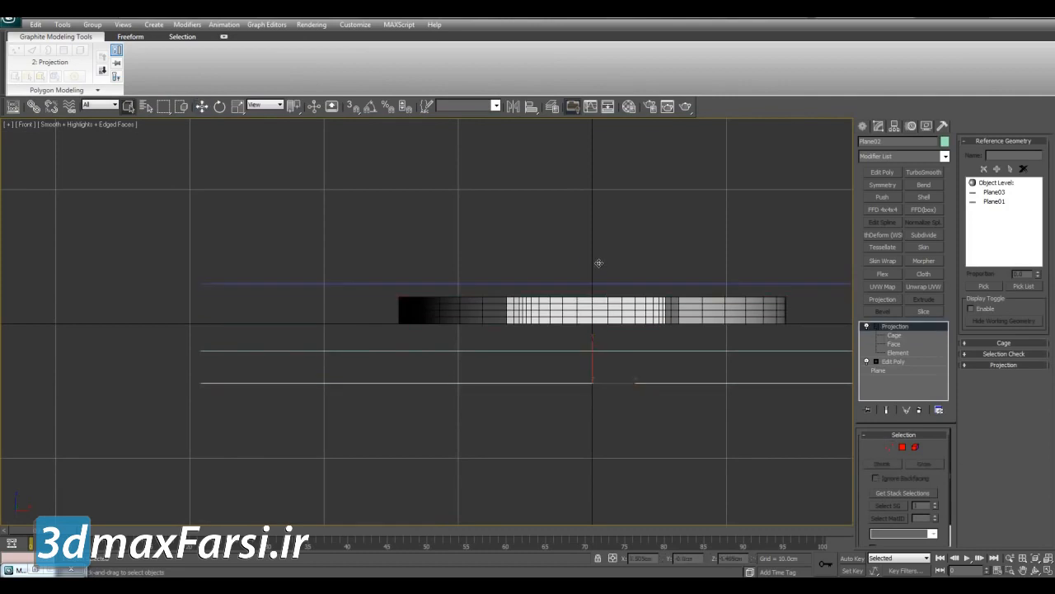
pyautogui.press('q')
# Return to the Perspective view, open Render To Texture for the lower plane, and enable projection mapping
pyautogui.hotkey('alt', 'w')
pyautogui.click(635, 422)
pyautogui.hotkey('alt', 'w')
pyautogui.keyDown('alt'); pyautogui.moveTo(635, 422); pyautogui.dragTo(639, 338, button='middle'); pyautogui.keyUp('alt')
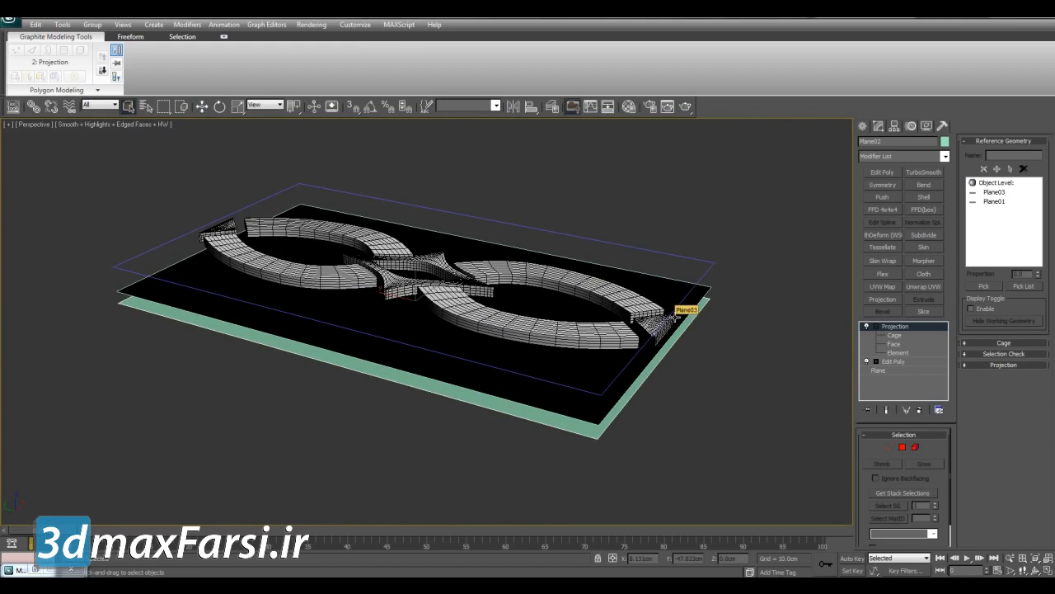
pyautogui.moveTo(744, 346); pyautogui.dragTo(730, 344, button='middle')
pyautogui.press('0')
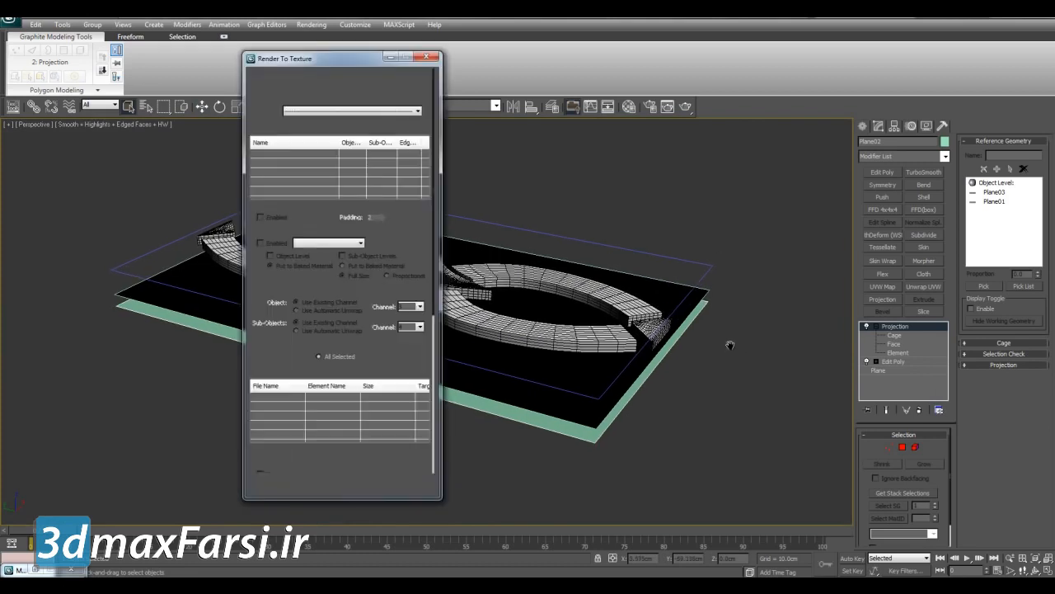
pyautogui.click(260, 243)
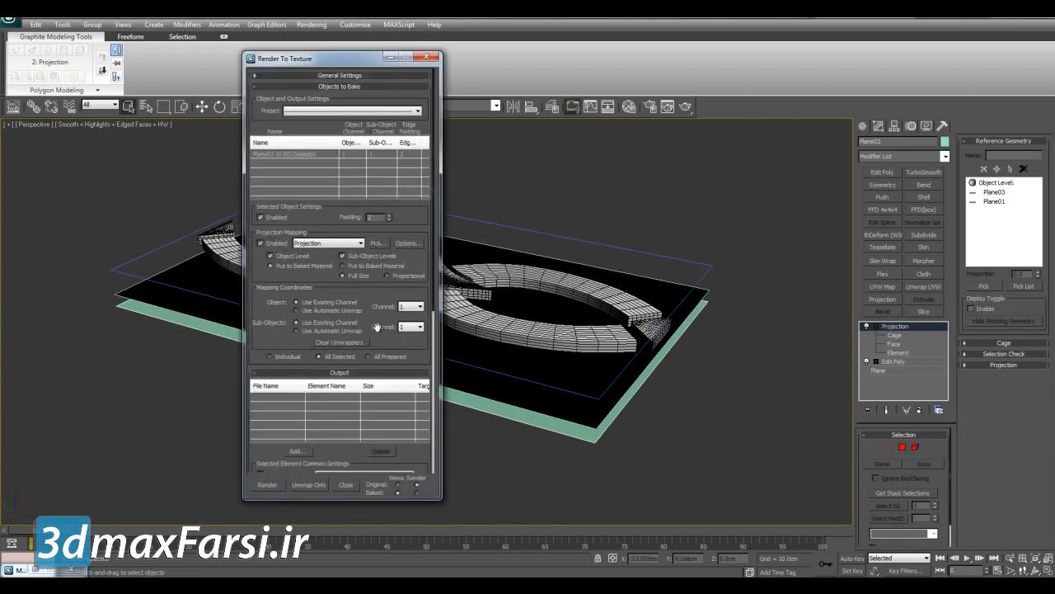
# Add a DiffuseMap output element and name its file deco1.bmp
pyautogui.moveTo(382, 340); pyautogui.dragTo(397, 251)
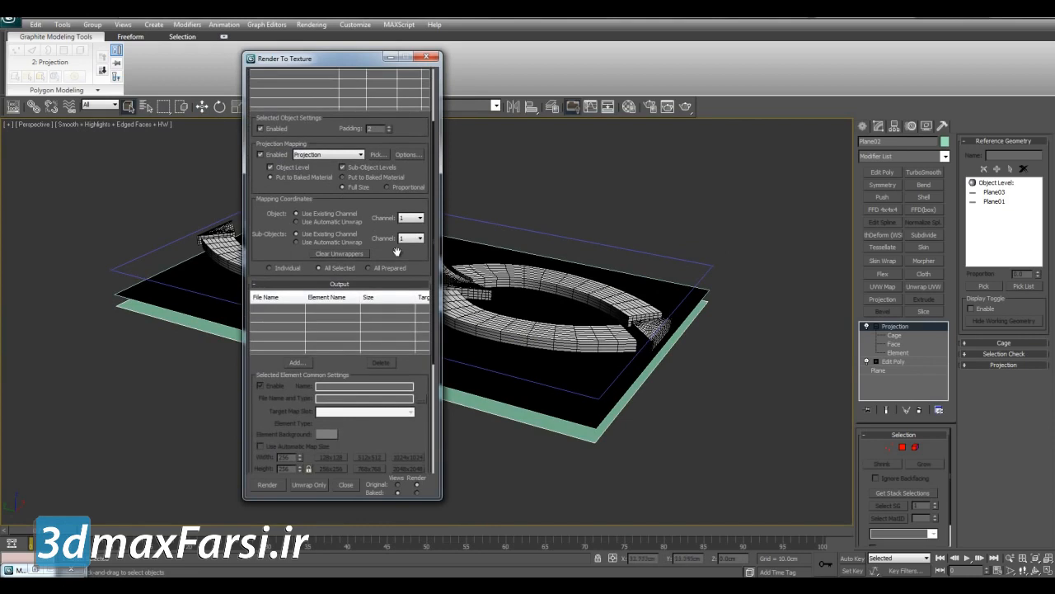
pyautogui.click(296, 363)
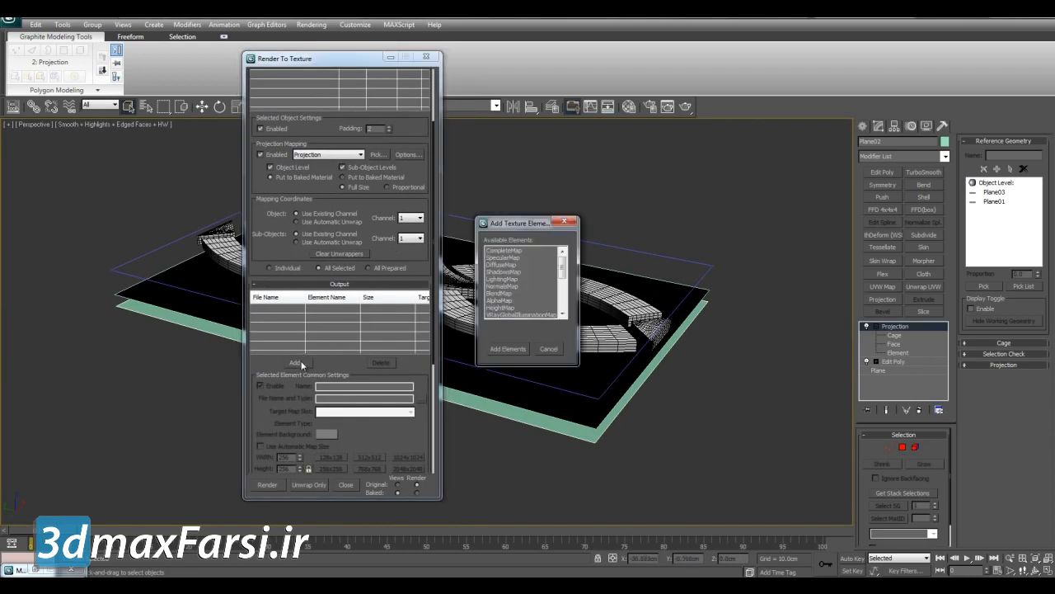
pyautogui.doubleClick(505, 263)
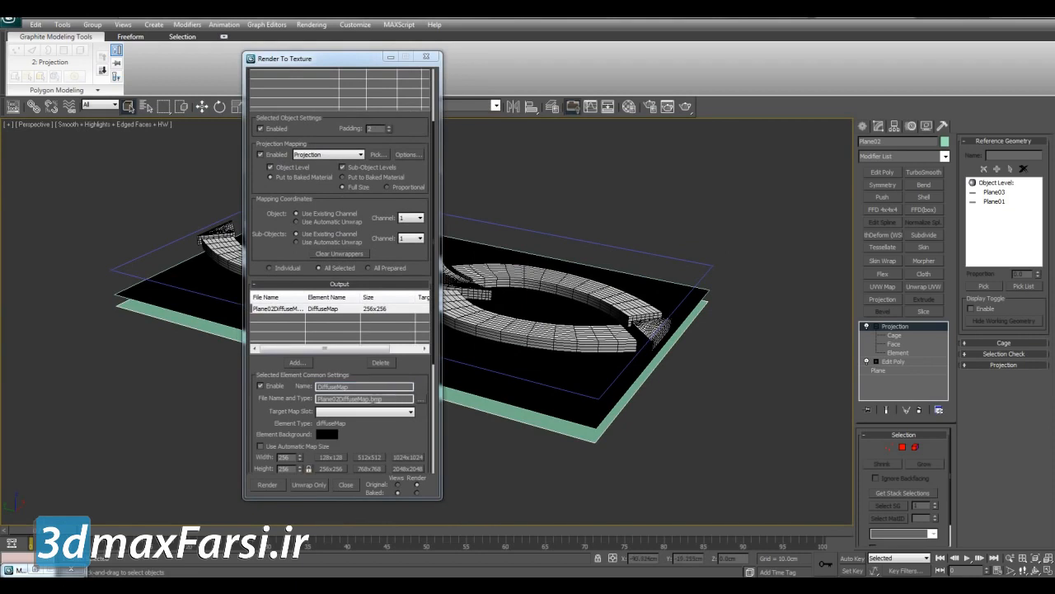
pyautogui.moveTo(370, 398); pyautogui.dragTo(324, 399)
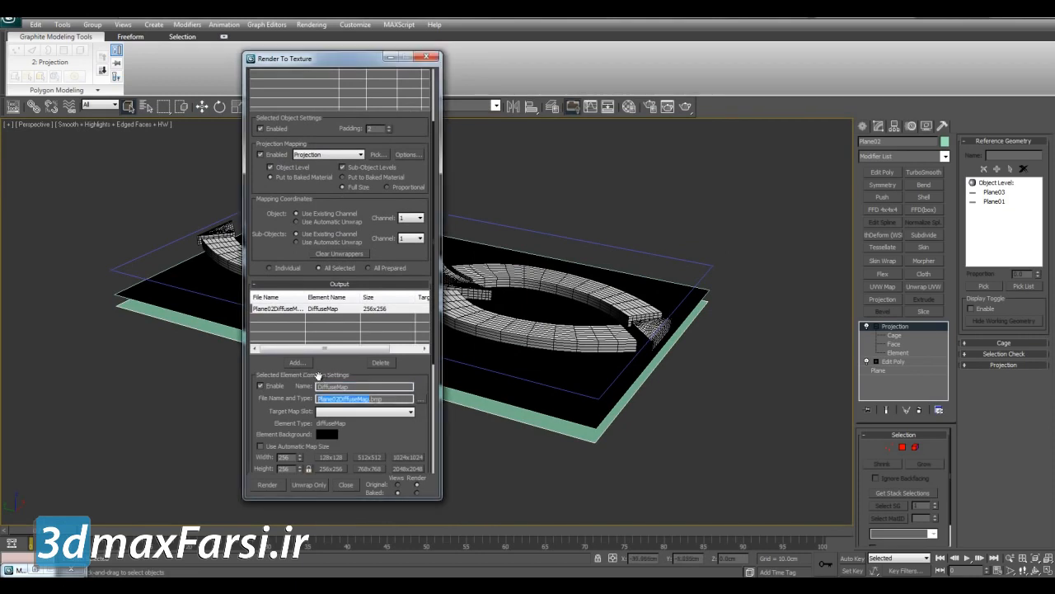
pyautogui.write('decal')
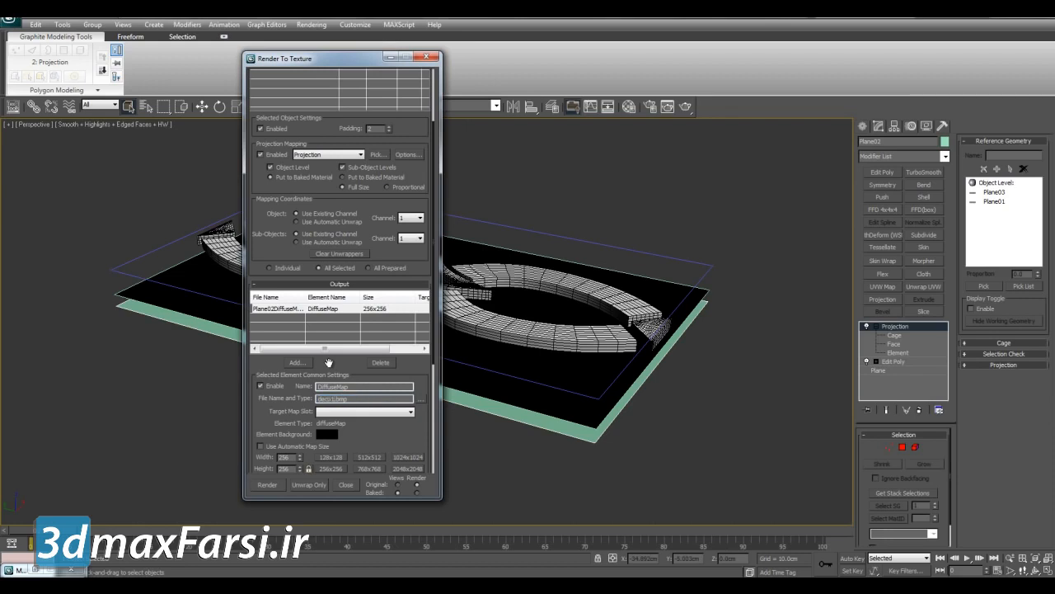
# Render the diffuse map at 256x256 and move the rendered image aside to inspect it
pyautogui.moveTo(378, 444); pyautogui.dragTo(384, 376)
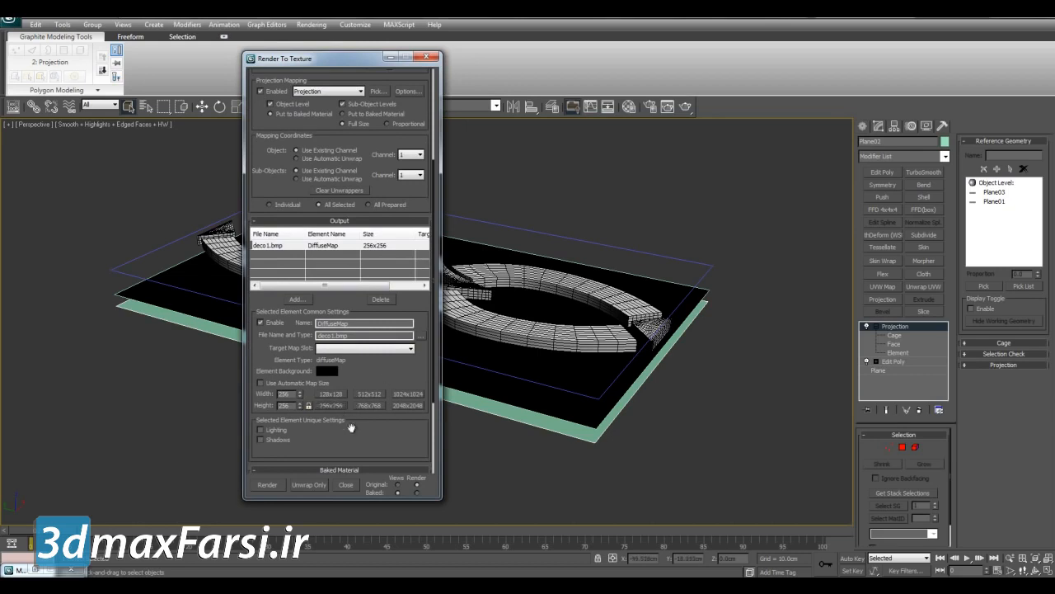
pyautogui.scroll(-4, 345, 420)
pyautogui.click(302, 440)
pyautogui.moveTo(597, 244); pyautogui.dragTo(627, 269, button='middle')
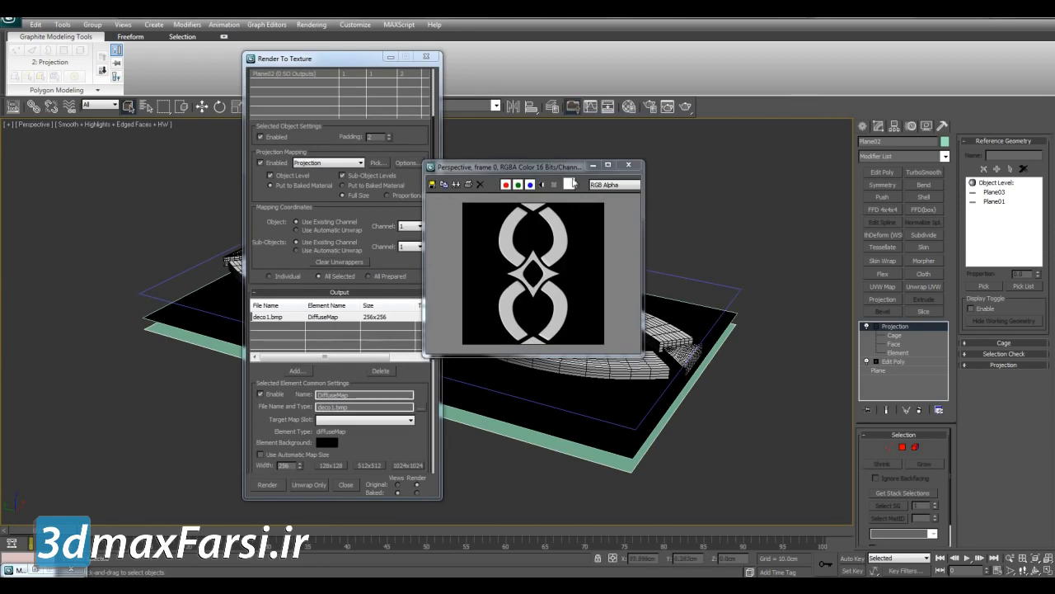
pyautogui.moveTo(564, 172); pyautogui.dragTo(626, 217)
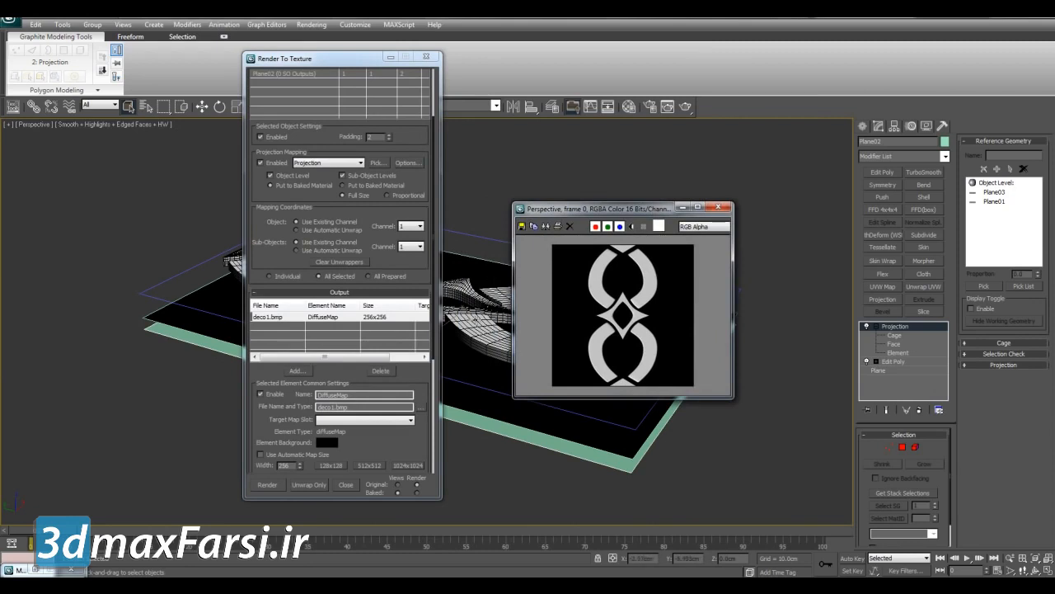
pyautogui.moveTo(575, 213); pyautogui.dragTo(637, 225)
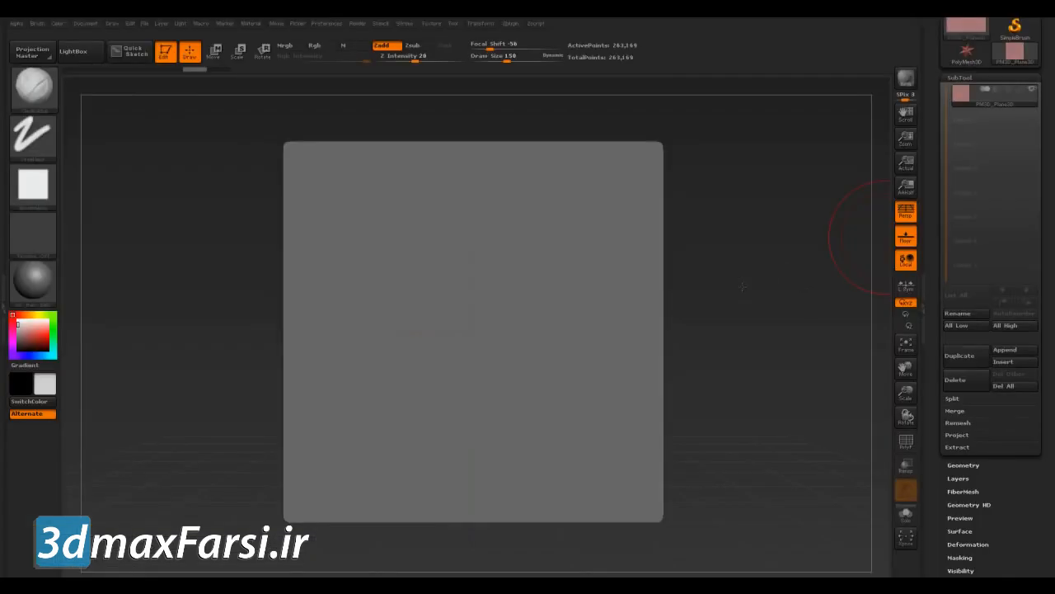
# Switch to the Standard brush and import the baked deco1 chain texture as its alpha
pyautogui.moveTo(743, 287); pyautogui.dragTo(770, 279)
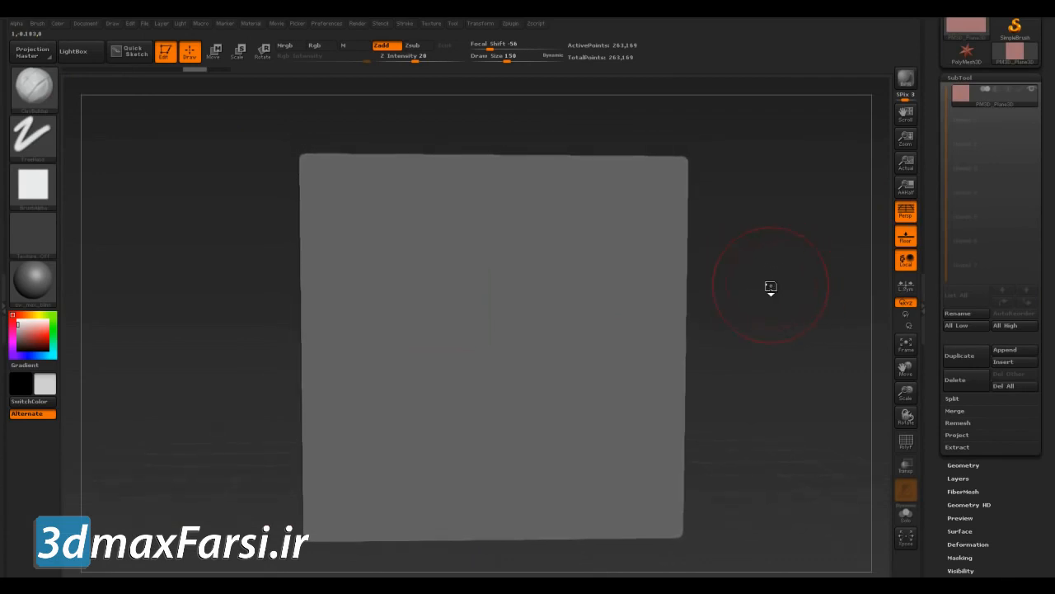
pyautogui.press('b')
pyautogui.press('s')
pyautogui.press('t')
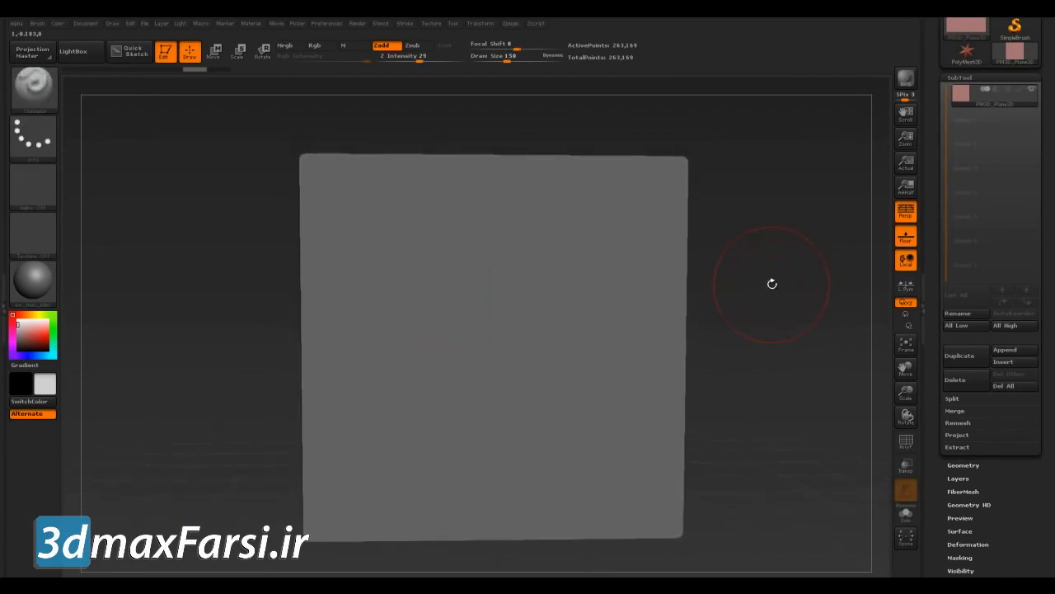
pyautogui.click(47, 198)
pyautogui.click(48, 192)
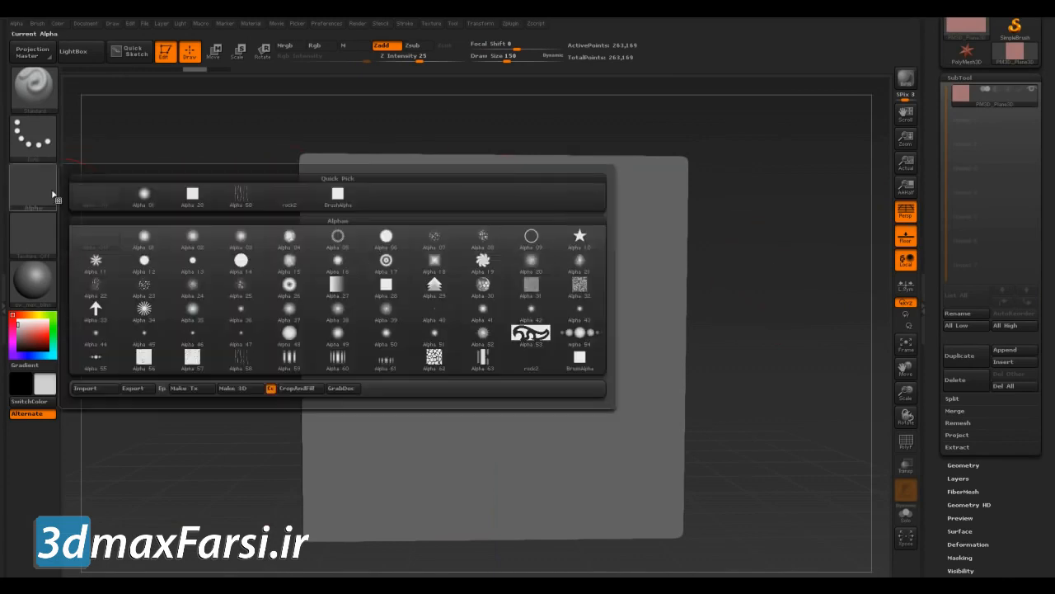
pyautogui.click(16, 23)
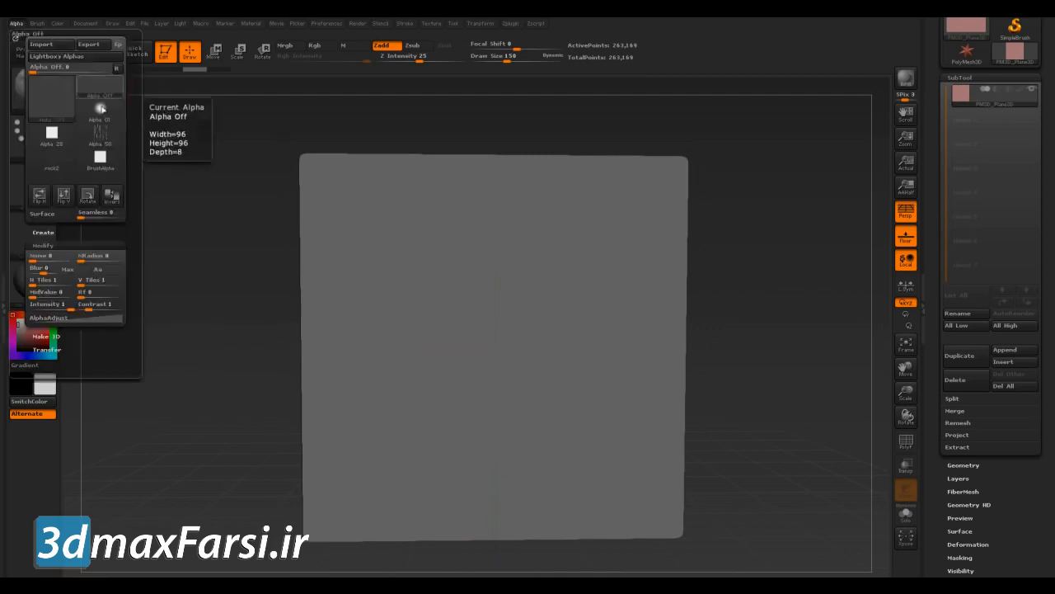
pyautogui.moveTo(228, 287); pyautogui.dragTo(685, 290)
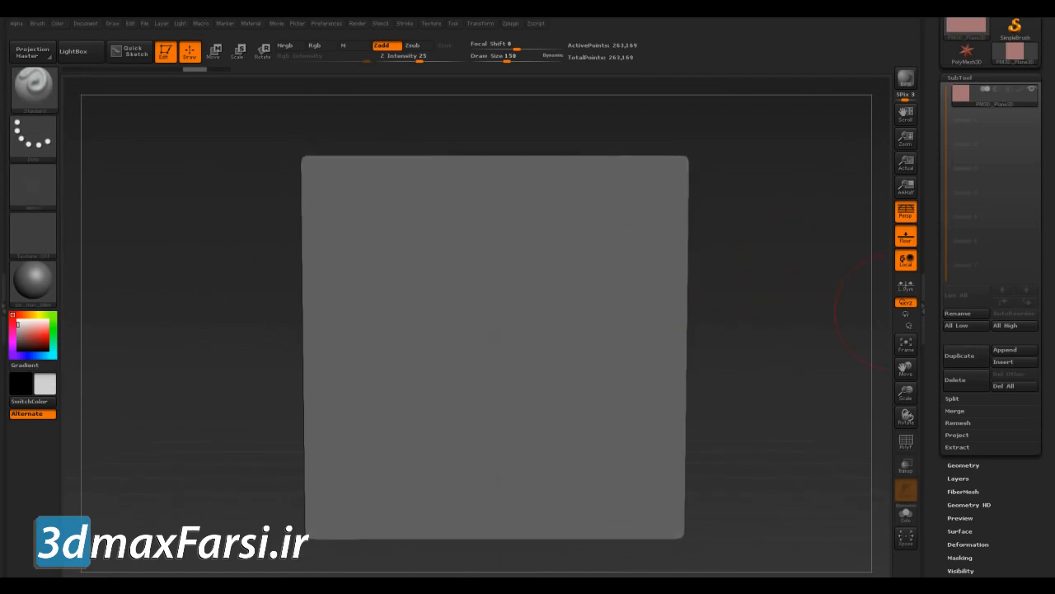
pyautogui.moveTo(775, 302); pyautogui.dragTo(775, 290)
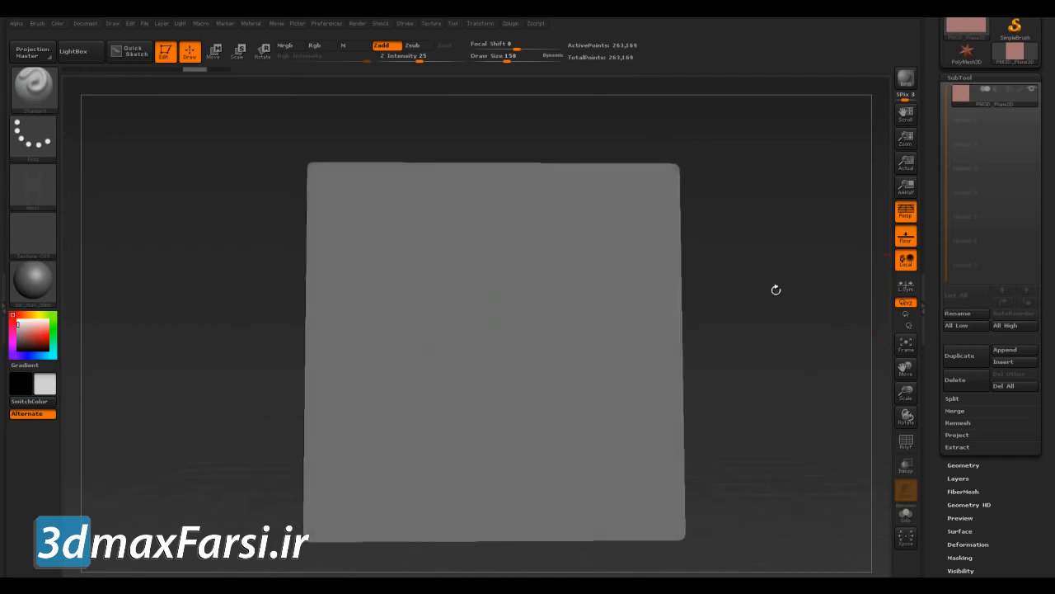
# Adjust the chain alpha's intensity, comparing test strokes on the plane before and after and undoing each one
pyautogui.moveTo(31, 197)
pyautogui.moveTo(506, 316); pyautogui.dragTo(539, 362)
pyautogui.hotkey('ctrl', 'z')
pyautogui.click(16, 23)
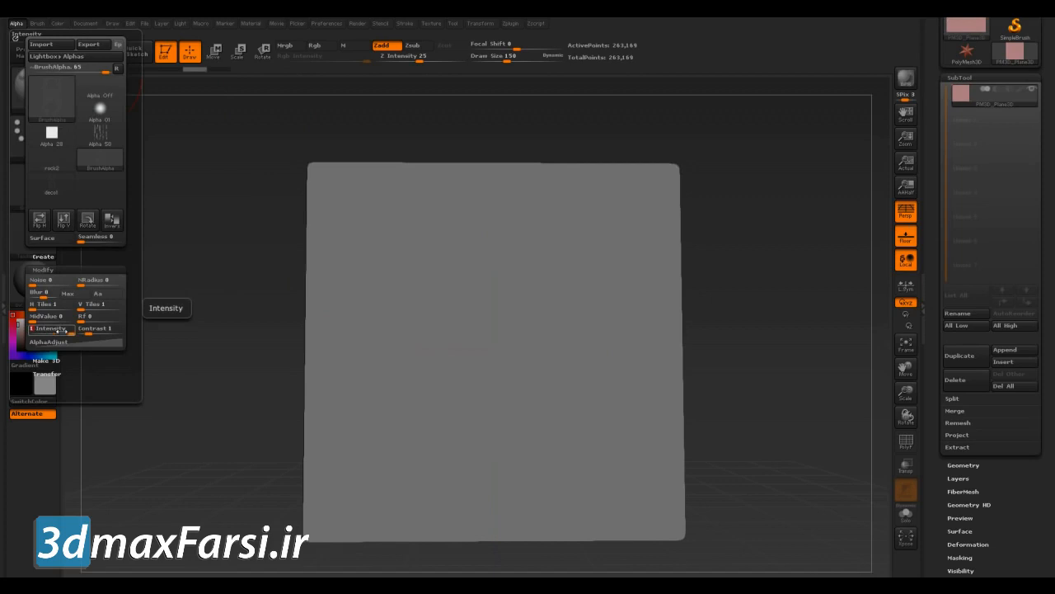
pyautogui.moveTo(554, 476)
pyautogui.mouseDown()
pyautogui.moveTo(557, 264)
pyautogui.moveTo(433, 285)
pyautogui.moveTo(416, 450)
pyautogui.moveTo(528, 470)
pyautogui.moveTo(608, 338)
pyautogui.moveTo(607, 240)
pyautogui.mouseUp()
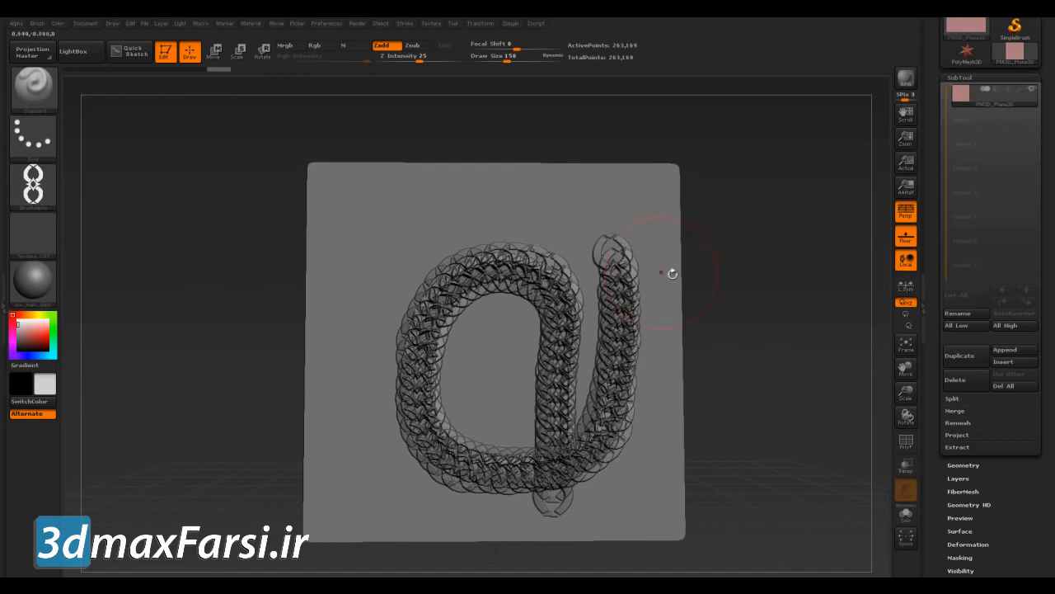
pyautogui.moveTo(775, 295)
pyautogui.mouseDown()
pyautogui.moveTo(791, 302)
pyautogui.moveTo(780, 302)
pyautogui.mouseUp()
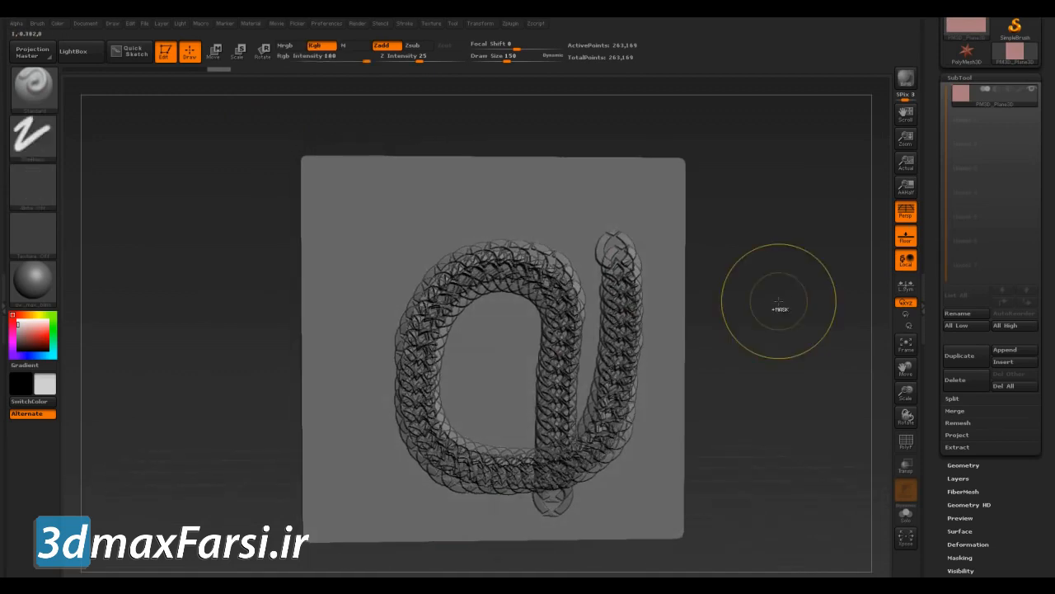
pyautogui.hotkey('ctrl', 'z')
# Enable the Roll stroke modifier and try the rolling chain alpha with two test strokes, undoing both
pyautogui.click(405, 23)
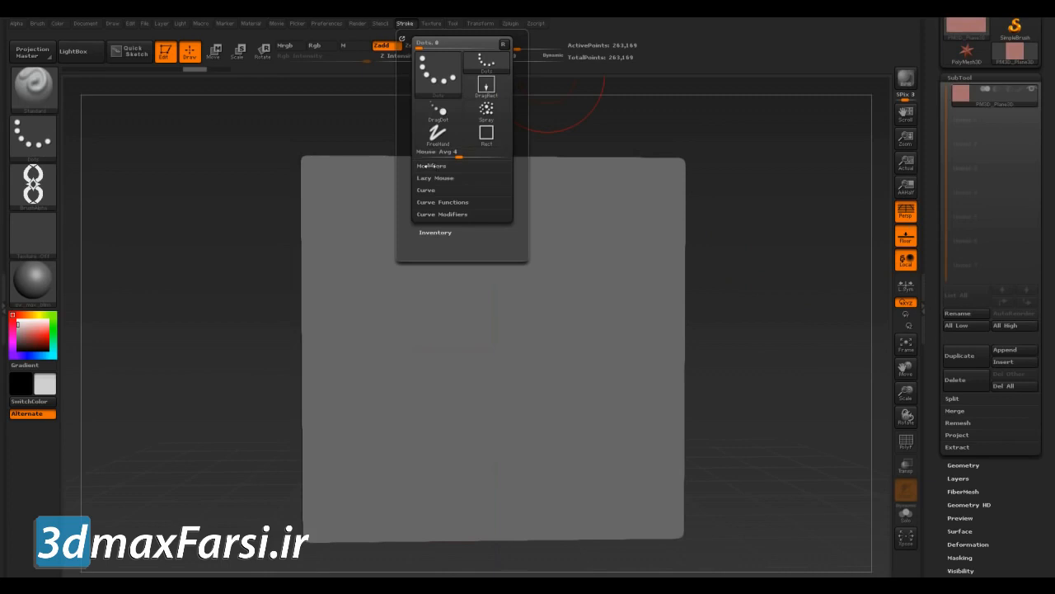
pyautogui.click(428, 166)
pyautogui.click(443, 240)
pyautogui.moveTo(580, 508)
pyautogui.mouseDown()
pyautogui.moveTo(587, 291)
pyautogui.moveTo(508, 254)
pyautogui.moveTo(408, 330)
pyautogui.moveTo(404, 389)
pyautogui.mouseUp()
pyautogui.hotkey('ctrl', 'z')
pyautogui.moveTo(612, 515)
pyautogui.mouseDown()
pyautogui.moveTo(614, 339)
pyautogui.moveTo(483, 234)
pyautogui.moveTo(396, 306)
pyautogui.moveTo(412, 398)
pyautogui.mouseUp()
pyautogui.hotkey('ctrl', 'z')
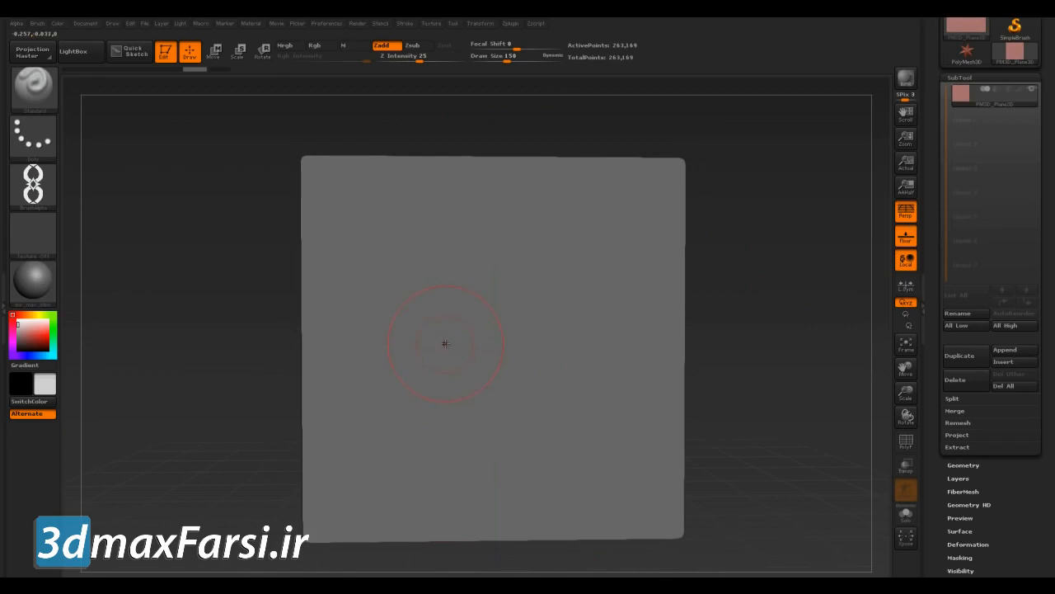
pyautogui.press('b')
pyautogui.press('c')
pyautogui.press('b')
pyautogui.click(53, 193)
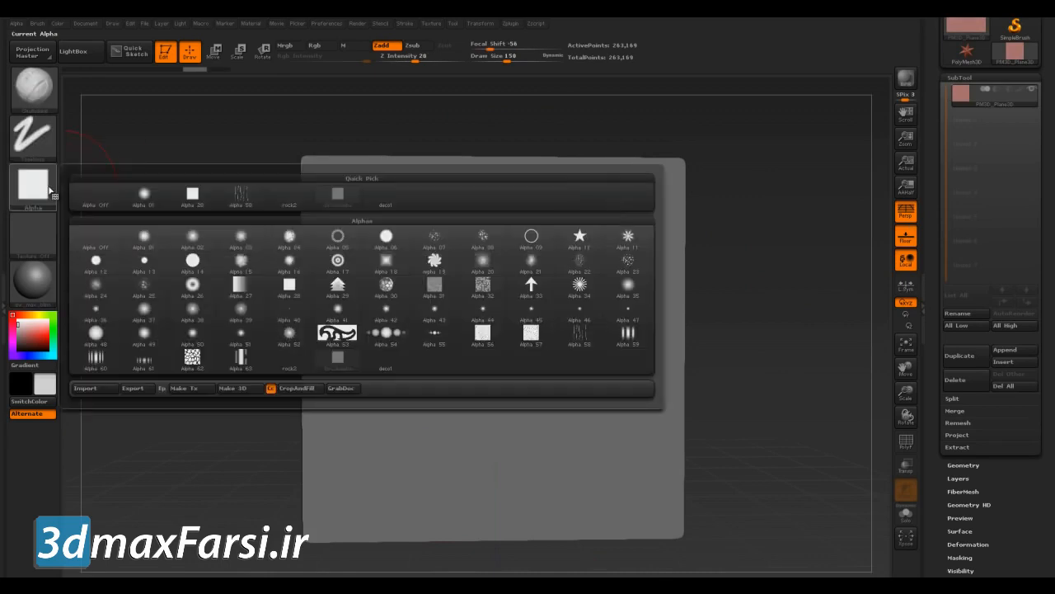
pyautogui.moveTo(292, 241)
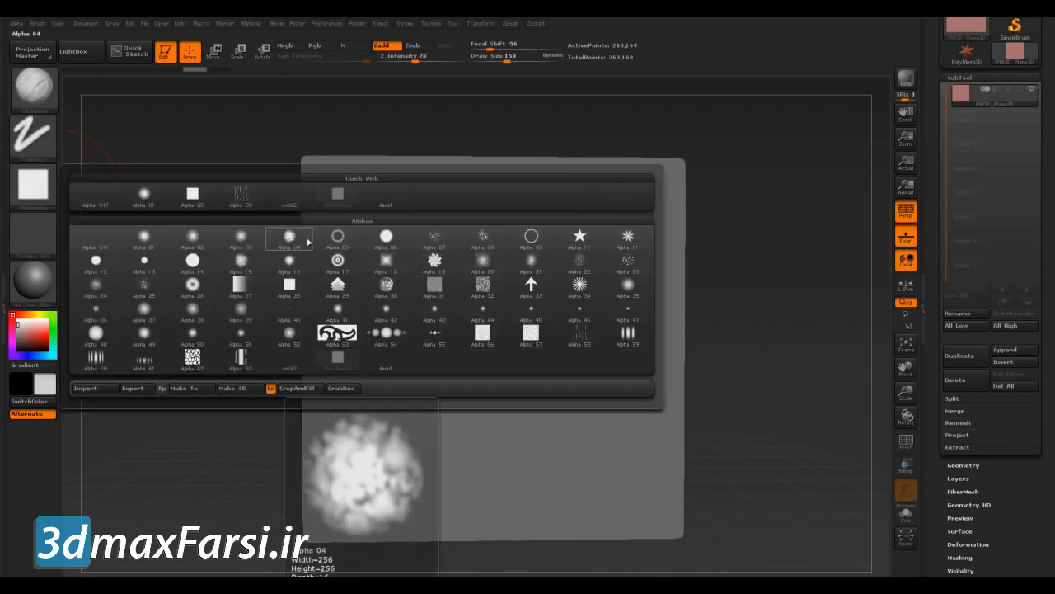
pyautogui.click(337, 236)
pyautogui.moveTo(604, 482)
pyautogui.mouseDown()
pyautogui.moveTo(600, 355)
pyautogui.moveTo(527, 264)
pyautogui.moveTo(441, 259)
pyautogui.moveTo(406, 404)
pyautogui.moveTo(449, 476)
pyautogui.moveTo(517, 433)
pyautogui.moveTo(519, 346)
pyautogui.mouseUp()
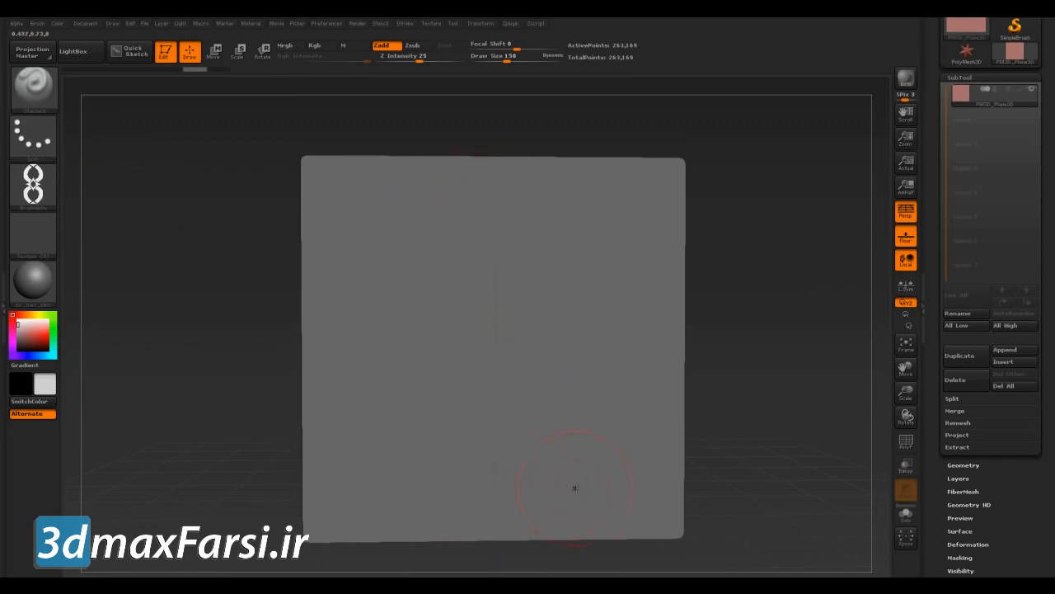
# Paint corner-shaped test strokes of the rolling chain on the plane, inspect them up close, and undo each one
pyautogui.moveTo(574, 488)
pyautogui.mouseDown()
pyautogui.moveTo(587, 416)
pyautogui.moveTo(581, 287)
pyautogui.mouseUp()
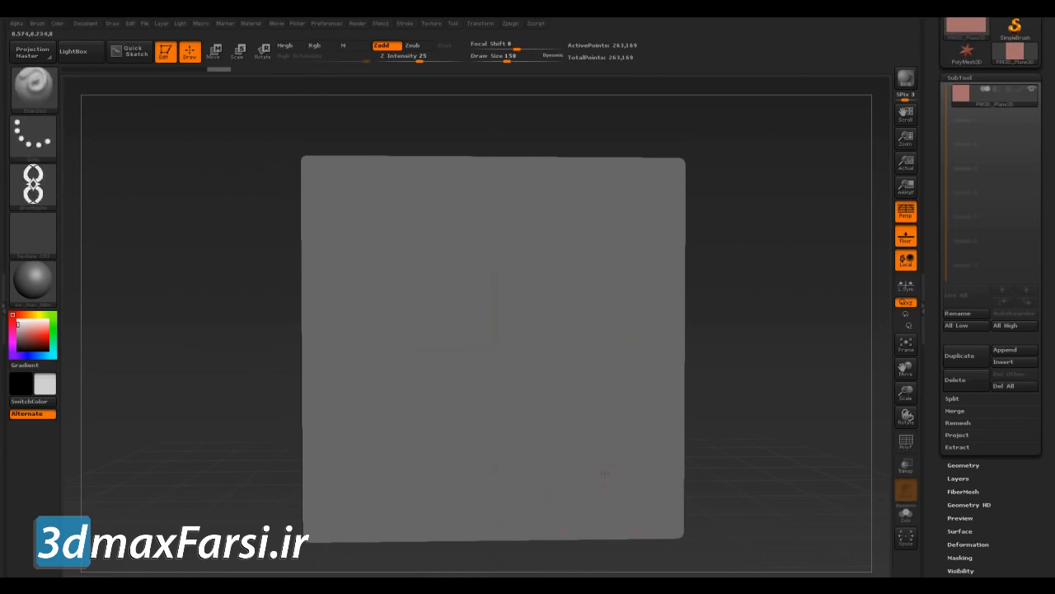
pyautogui.moveTo(604, 509)
pyautogui.mouseDown()
pyautogui.moveTo(573, 252)
pyautogui.moveTo(486, 271)
pyautogui.moveTo(428, 264)
pyautogui.mouseUp()
pyautogui.keyDown('alt'); pyautogui.moveTo(761, 313); pyautogui.dragTo(761, 308); pyautogui.keyUp('alt')
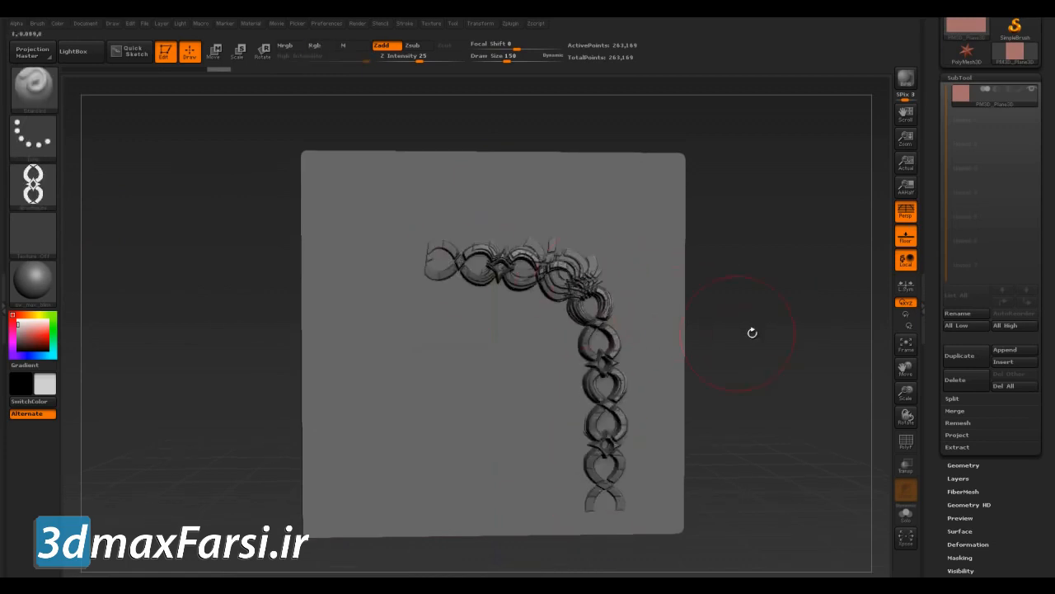
pyautogui.moveTo(802, 336)
pyautogui.mouseDown()
pyautogui.moveTo(796, 384)
pyautogui.moveTo(713, 346)
pyautogui.moveTo(699, 375)
pyautogui.mouseUp()
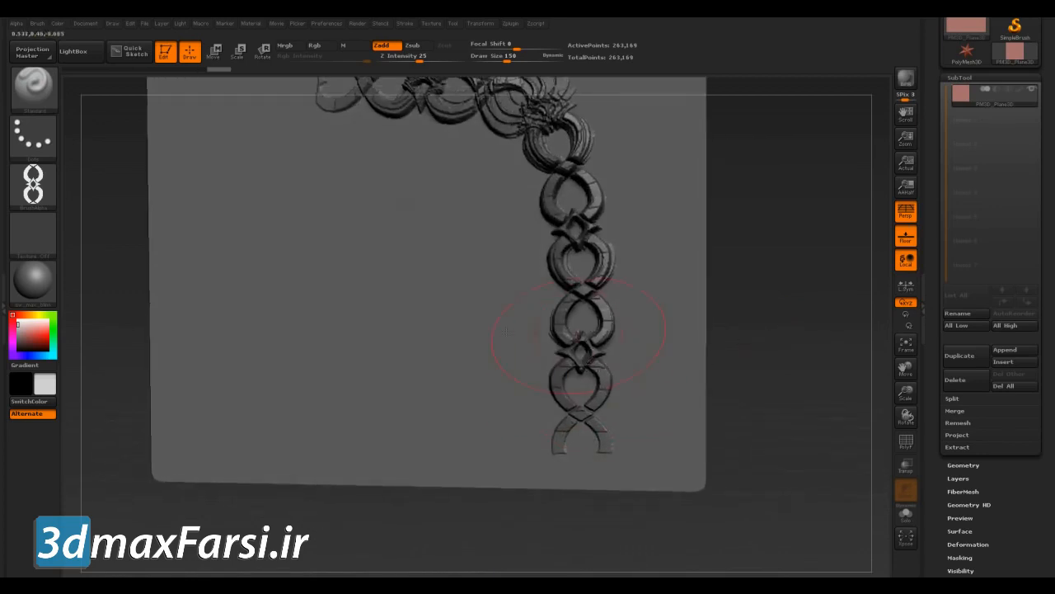
pyautogui.keyDown('alt'); pyautogui.moveTo(799, 314); pyautogui.dragTo(841, 413); pyautogui.keyUp('alt')
pyautogui.press('f')
pyautogui.hotkey('ctrl', 'z')
pyautogui.moveTo(637, 444)
pyautogui.mouseDown()
pyautogui.moveTo(612, 318)
pyautogui.moveTo(538, 256)
pyautogui.moveTo(465, 247)
pyautogui.mouseUp()
pyautogui.hotkey('ctrl', 'z')
pyautogui.moveTo(631, 463)
pyautogui.mouseDown()
pyautogui.moveTo(634, 427)
pyautogui.moveTo(533, 213)
pyautogui.moveTo(460, 204)
pyautogui.mouseUp()
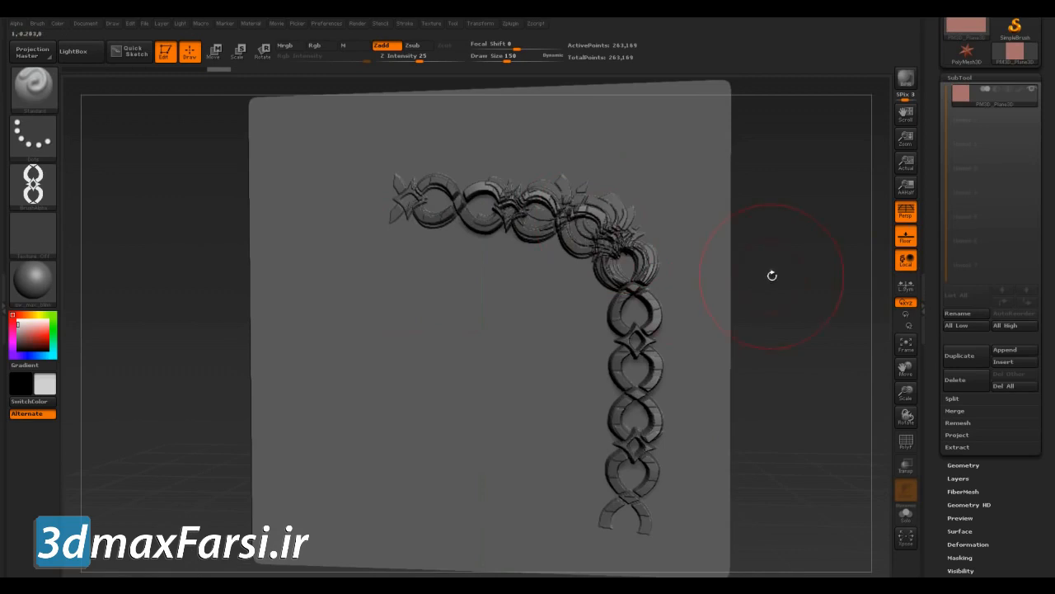
pyautogui.hotkey('ctrl', 'z')
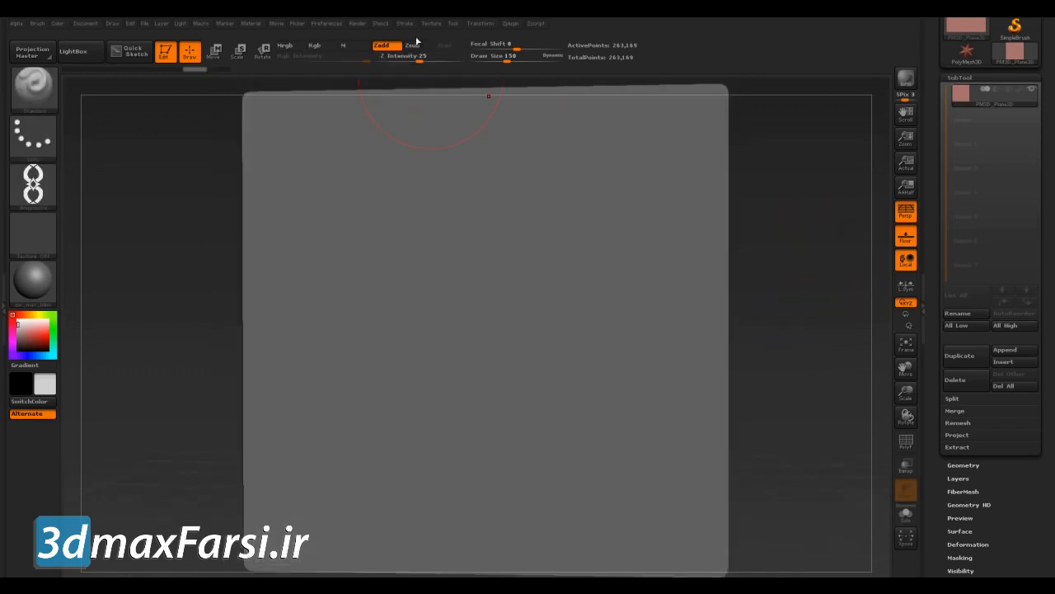
# Adjust LazyStep in the brush's Lazy Mouse settings, then try a chain stroke on the plane and undo it
pyautogui.click(405, 23)
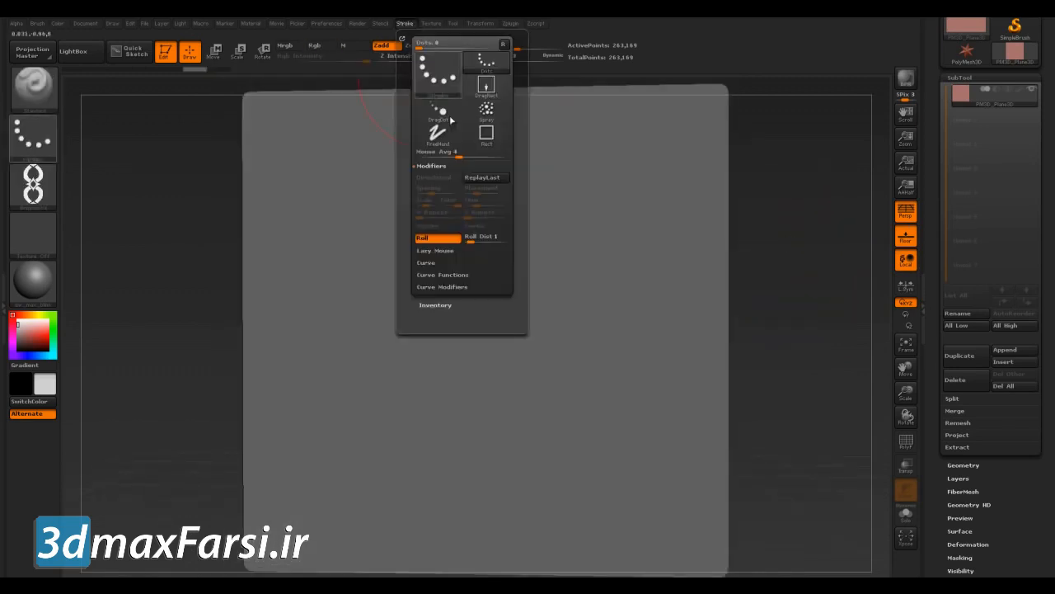
pyautogui.click(437, 251)
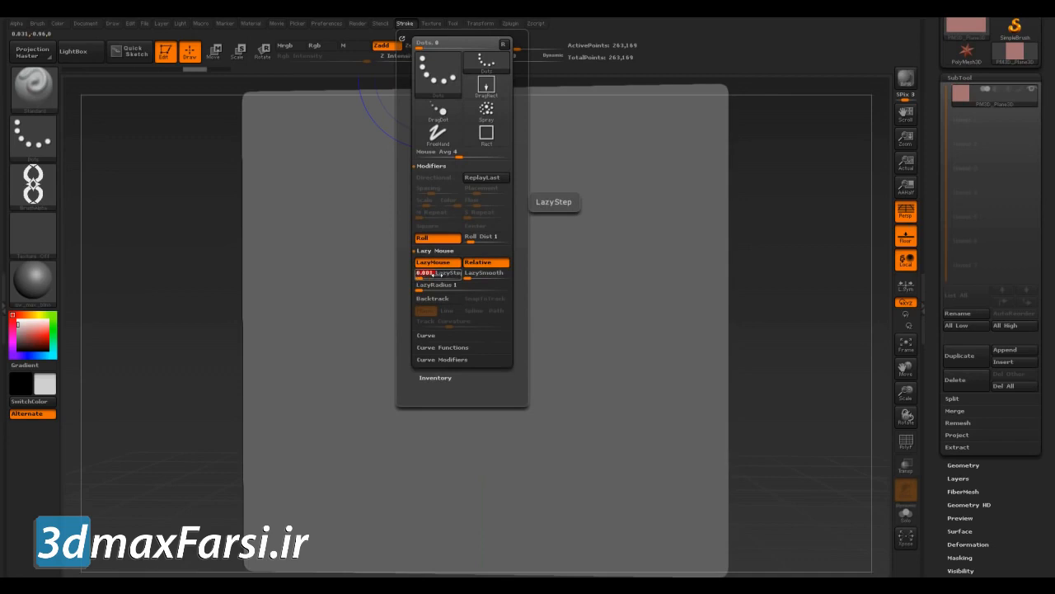
pyautogui.moveTo(602, 503)
pyautogui.mouseDown()
pyautogui.moveTo(615, 347)
pyautogui.moveTo(606, 240)
pyautogui.moveTo(527, 248)
pyautogui.mouseUp()
pyautogui.moveTo(756, 326)
pyautogui.mouseDown()
pyautogui.moveTo(857, 327)
pyautogui.moveTo(764, 329)
pyautogui.moveTo(755, 318)
pyautogui.mouseUp()
pyautogui.hotkey('ctrl', 'z')
# Set the brush's Z Intensity to 5, paint a test chain stroke on the plane, and undo it
pyautogui.click(396, 61)
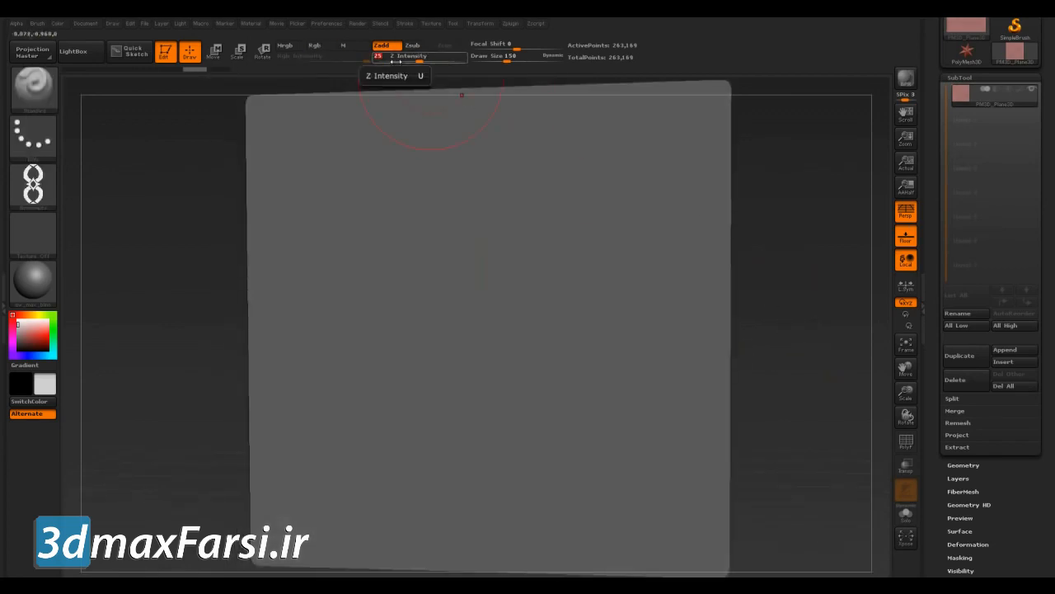
pyautogui.press('Return')
pyautogui.moveTo(608, 499)
pyautogui.mouseDown()
pyautogui.moveTo(619, 340)
pyautogui.moveTo(582, 249)
pyautogui.moveTo(565, 241)
pyautogui.mouseUp()
pyautogui.hotkey('ctrl', 'z')
# Set the brush's Z Intensity to 2 and try it with a corner-shaped chain stroke, undoing the stroke
pyautogui.click(410, 57)
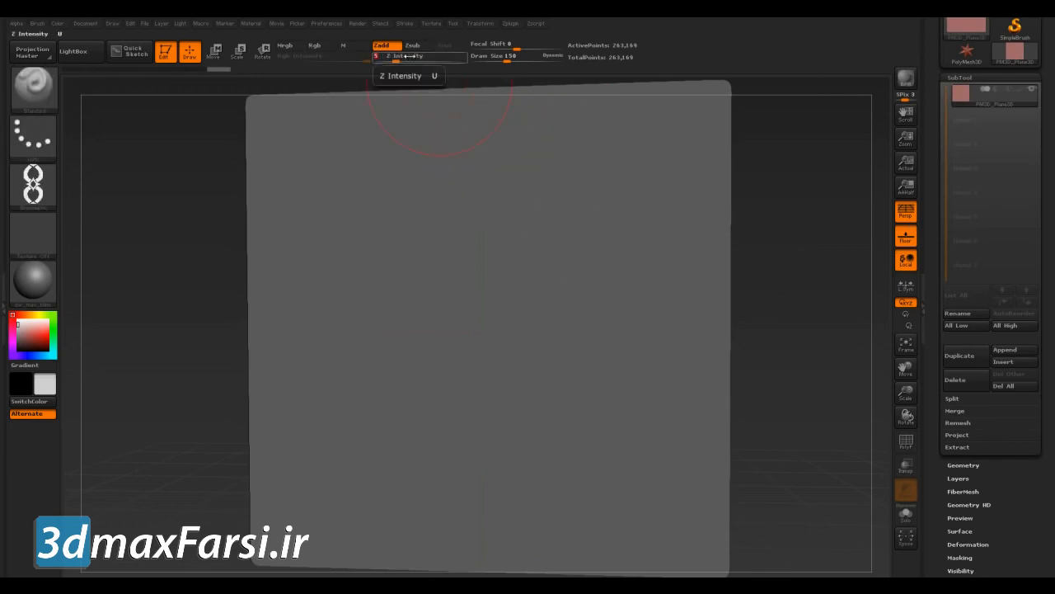
pyautogui.write('2')
pyautogui.press('Return')
pyautogui.moveTo(622, 505)
pyautogui.mouseDown()
pyautogui.moveTo(624, 284)
pyautogui.moveTo(614, 247)
pyautogui.moveTo(450, 221)
pyautogui.mouseUp()
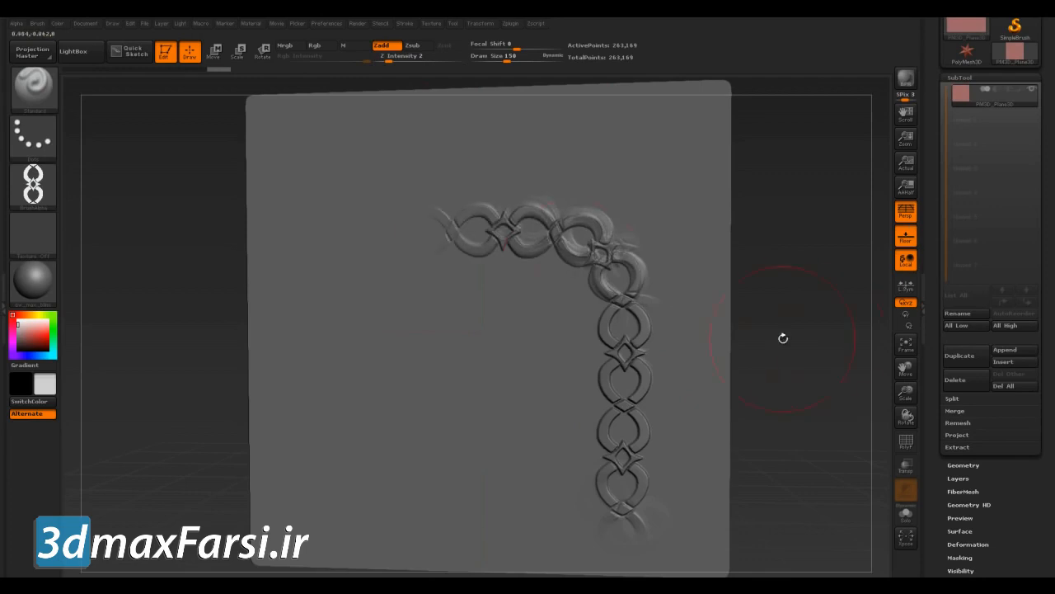
pyautogui.hotkey('ctrl', 'z')
# Paint a straight chain stroke and a bent one on the plane, inspecting and undoing each
pyautogui.moveTo(602, 516); pyautogui.dragTo(596, 206)
pyautogui.moveTo(825, 357)
pyautogui.mouseDown()
pyautogui.moveTo(792, 369)
pyautogui.moveTo(812, 371)
pyautogui.mouseUp()
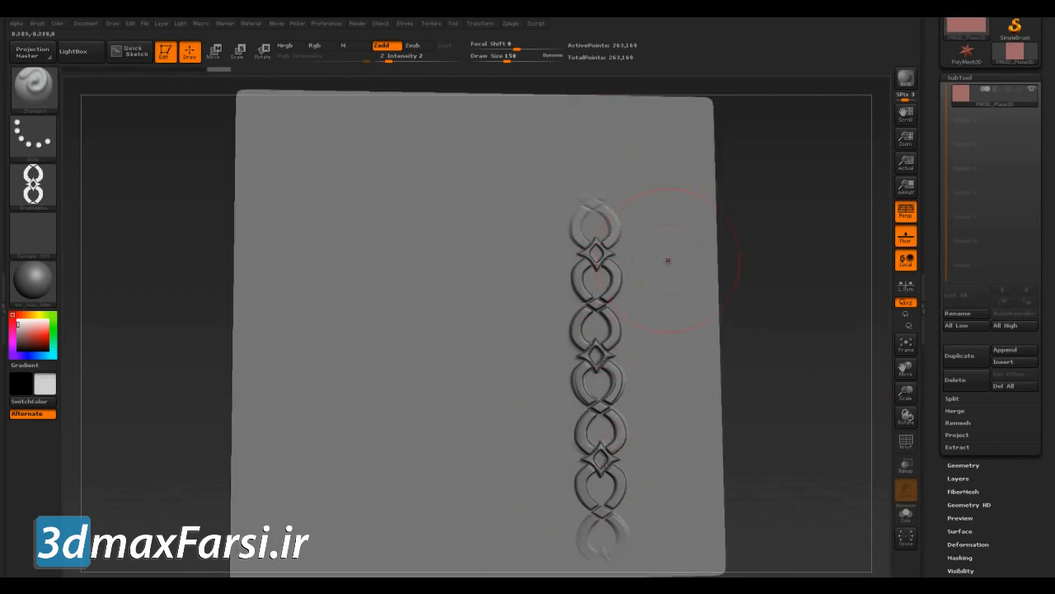
pyautogui.hotkey('ctrl', 'z')
pyautogui.moveTo(635, 562)
pyautogui.mouseDown()
pyautogui.moveTo(637, 235)
pyautogui.moveTo(610, 202)
pyautogui.moveTo(534, 200)
pyautogui.moveTo(424, 202)
pyautogui.moveTo(358, 235)
pyautogui.moveTo(317, 313)
pyautogui.moveTo(322, 446)
pyautogui.moveTo(437, 478)
pyautogui.moveTo(527, 449)
pyautogui.moveTo(540, 289)
pyautogui.moveTo(449, 251)
pyautogui.moveTo(425, 263)
pyautogui.mouseUp()
pyautogui.hotkey('ctrl', 'z')
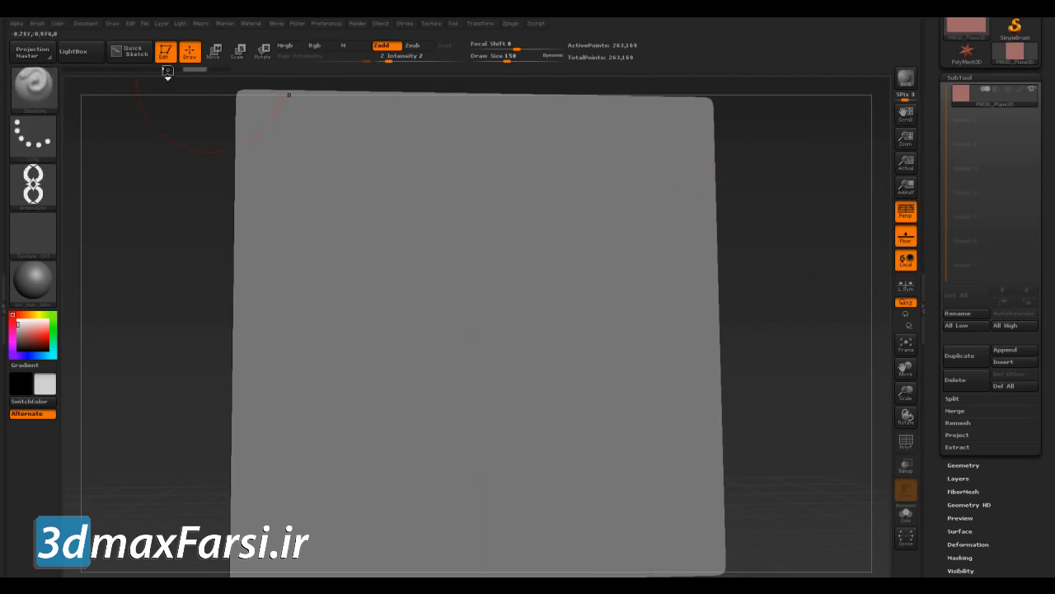
# Turn on Directional masking in the Standard brush's Auto Masking settings
pyautogui.click(37, 25)
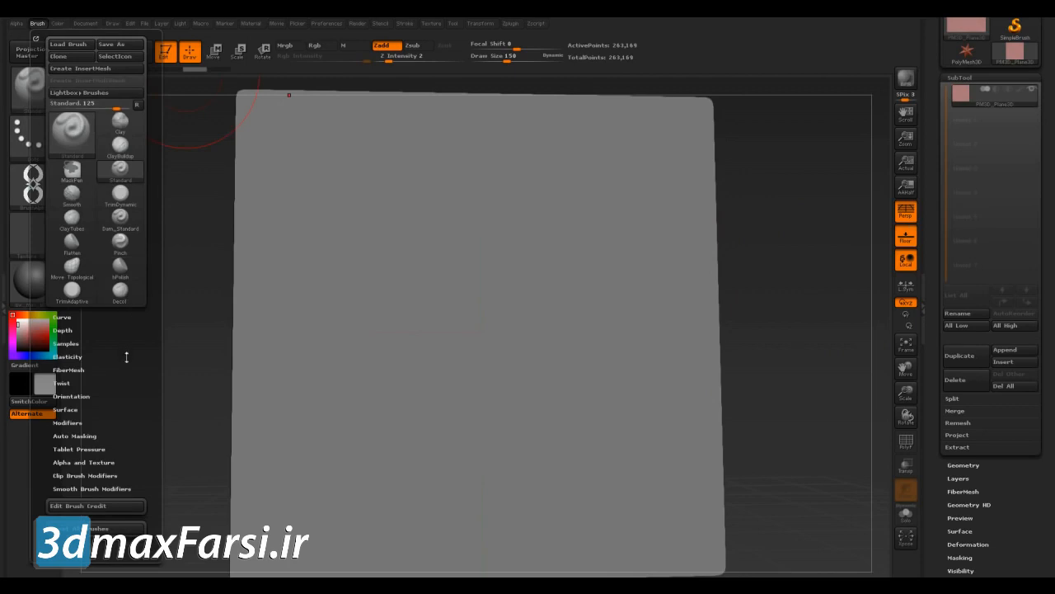
pyautogui.click(89, 435)
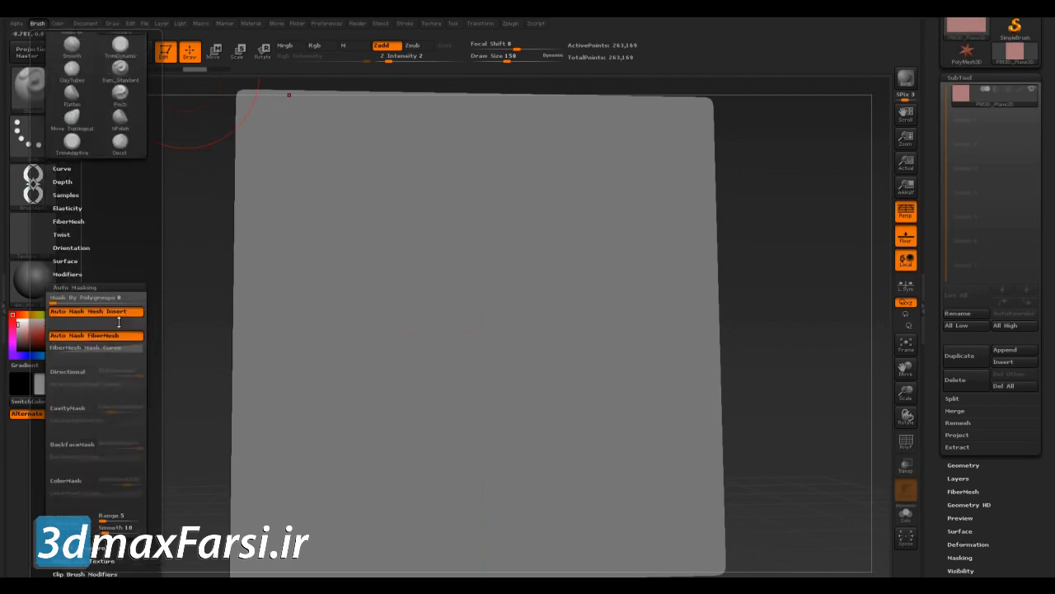
pyautogui.click(80, 375)
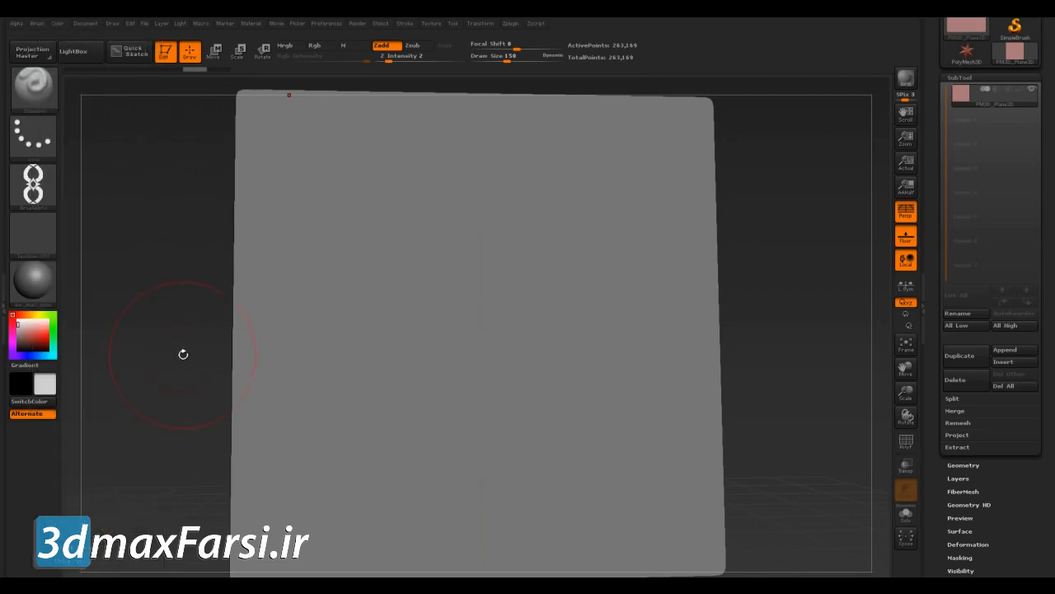
# Try the directional masking with a corner-shaped chain stroke on the plane, inspect it closely, and undo it
pyautogui.moveTo(790, 337)
pyautogui.mouseDown()
pyautogui.moveTo(786, 364)
pyautogui.moveTo(782, 330)
pyautogui.mouseUp()
pyautogui.keyDown('alt'); pyautogui.moveTo(764, 399); pyautogui.dragTo(778, 302); pyautogui.keyUp('alt')
pyautogui.keyDown('alt'); pyautogui.moveTo(770, 376); pyautogui.dragTo(772, 380); pyautogui.keyUp('alt')
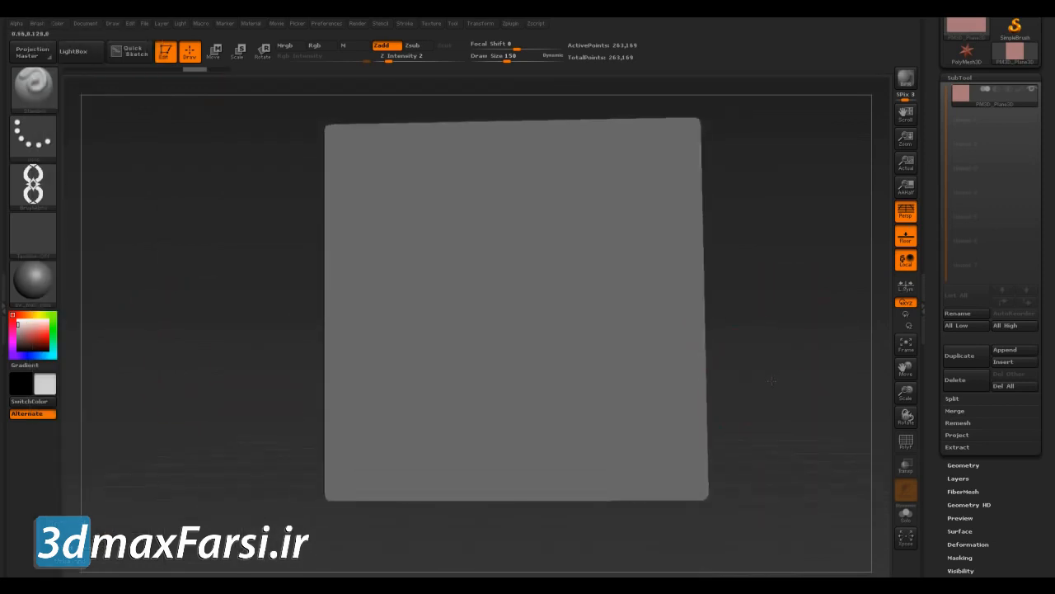
pyautogui.moveTo(619, 415)
pyautogui.mouseDown()
pyautogui.moveTo(634, 247)
pyautogui.moveTo(585, 227)
pyautogui.moveTo(478, 240)
pyautogui.mouseUp()
pyautogui.moveTo(773, 275)
pyautogui.mouseDown()
pyautogui.moveTo(800, 248)
pyautogui.moveTo(803, 268)
pyautogui.moveTo(815, 240)
pyautogui.mouseUp()
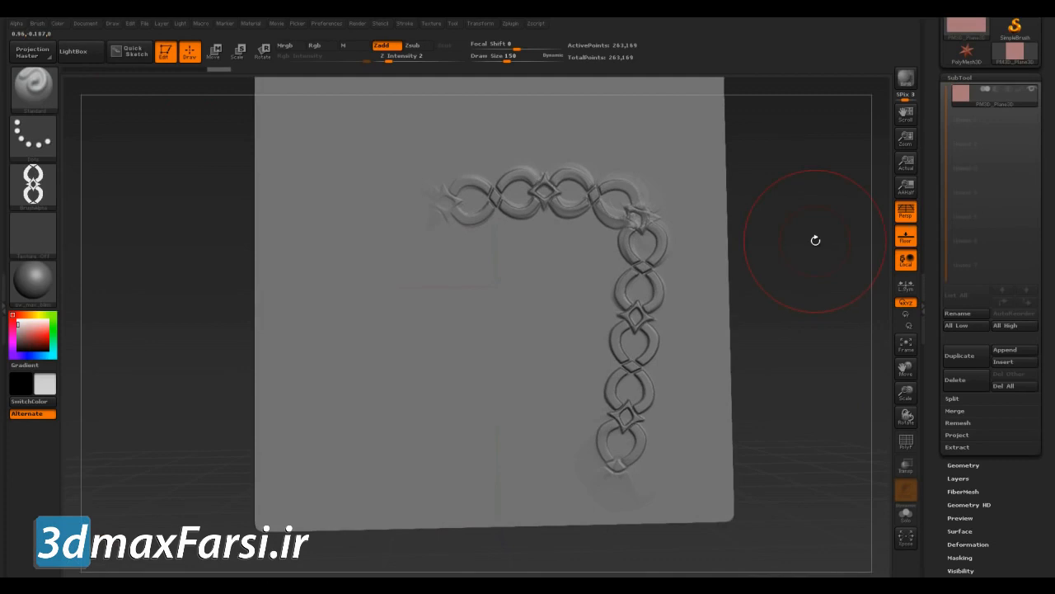
pyautogui.hotkey('ctrl', 'z')
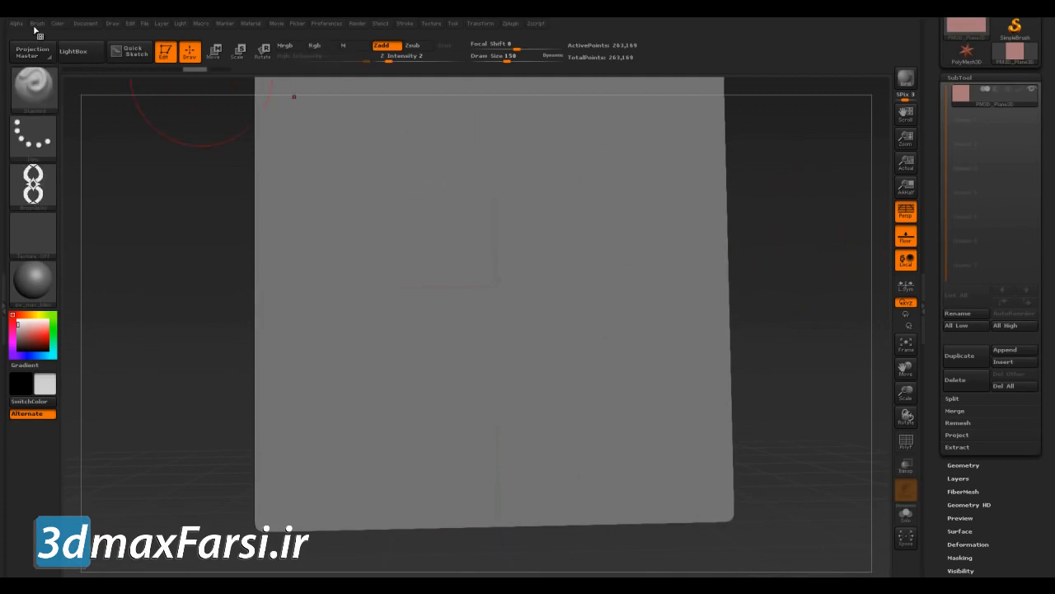
# Expand the DirectionalMask Curve in the brush's Auto Masking settings and bend its middle downward
pyautogui.moveTo(37, 25)
pyautogui.moveTo(126, 361); pyautogui.dragTo(127, 294)
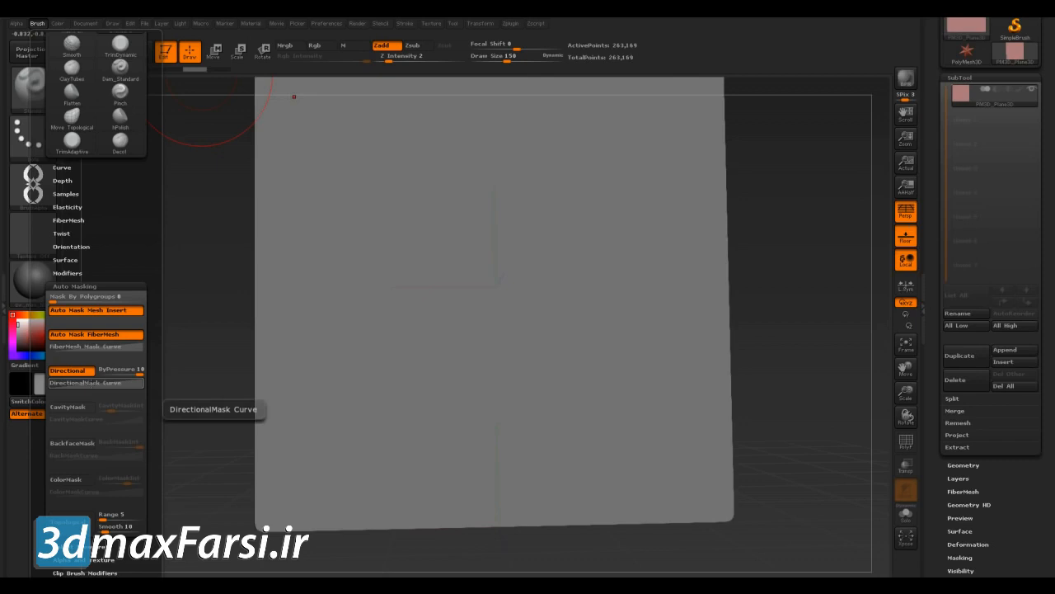
pyautogui.click(90, 382)
pyautogui.moveTo(129, 248); pyautogui.dragTo(137, 162)
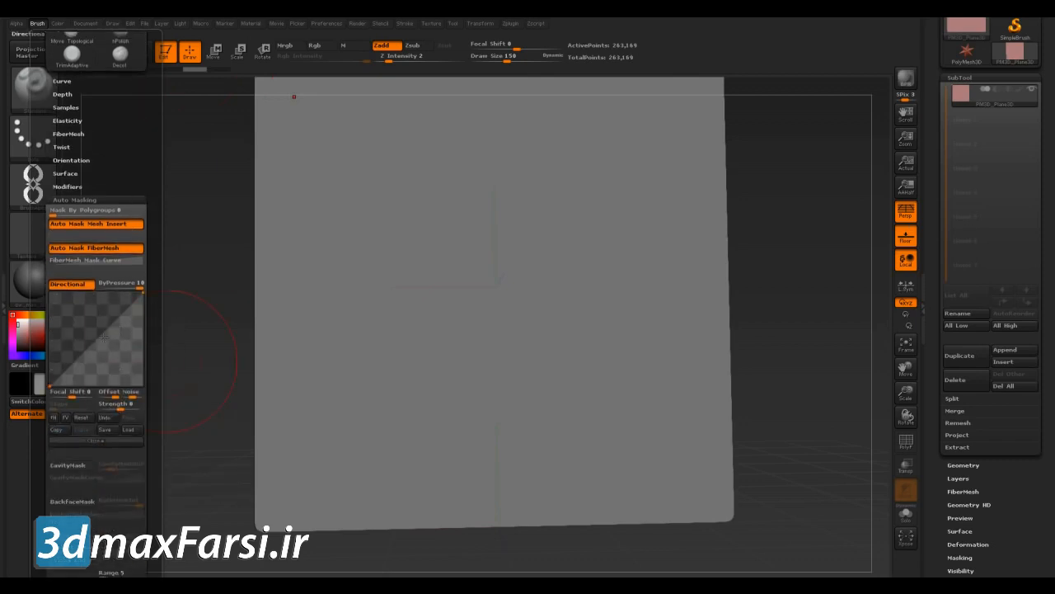
pyautogui.moveTo(95, 340); pyautogui.dragTo(132, 370)
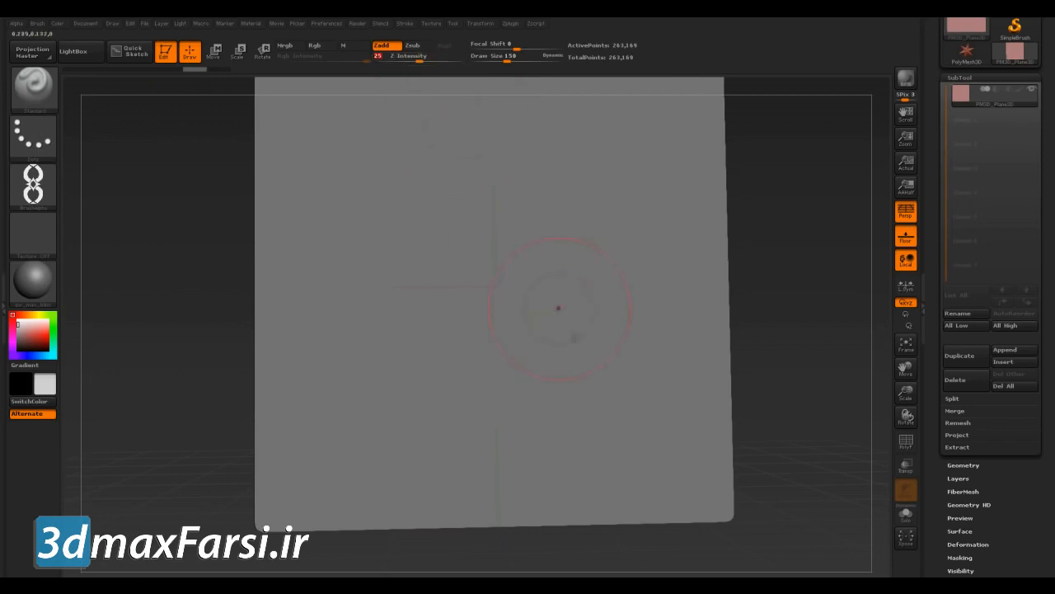
# Lower the Z Intensity to 12 and finally 5, testing chain strokes on the plane and undoing them
pyautogui.moveTo(607, 445); pyautogui.dragTo(610, 210)
pyautogui.hotkey('ctrl', 'z')
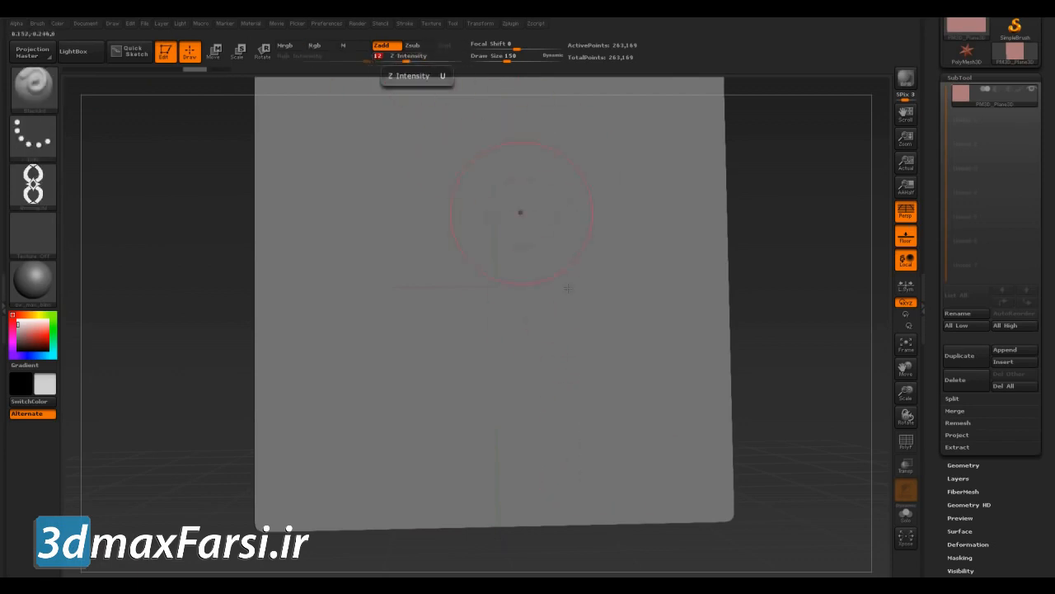
pyautogui.moveTo(596, 459); pyautogui.dragTo(595, 323)
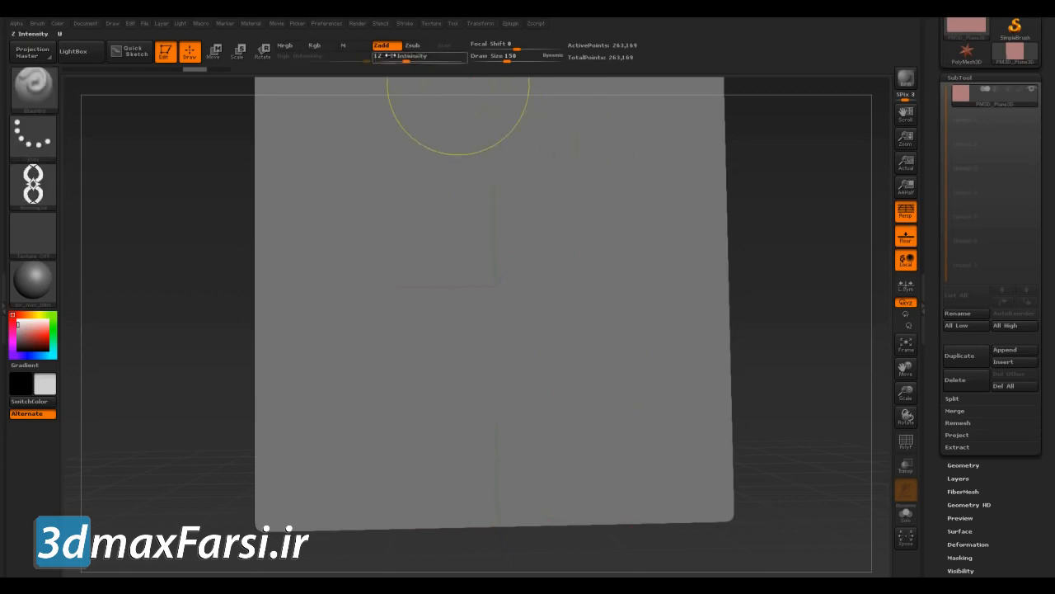
pyautogui.moveTo(620, 493)
pyautogui.mouseDown()
pyautogui.moveTo(606, 273)
pyautogui.moveTo(546, 196)
pyautogui.moveTo(428, 212)
pyautogui.moveTo(396, 380)
pyautogui.moveTo(433, 450)
pyautogui.mouseUp()
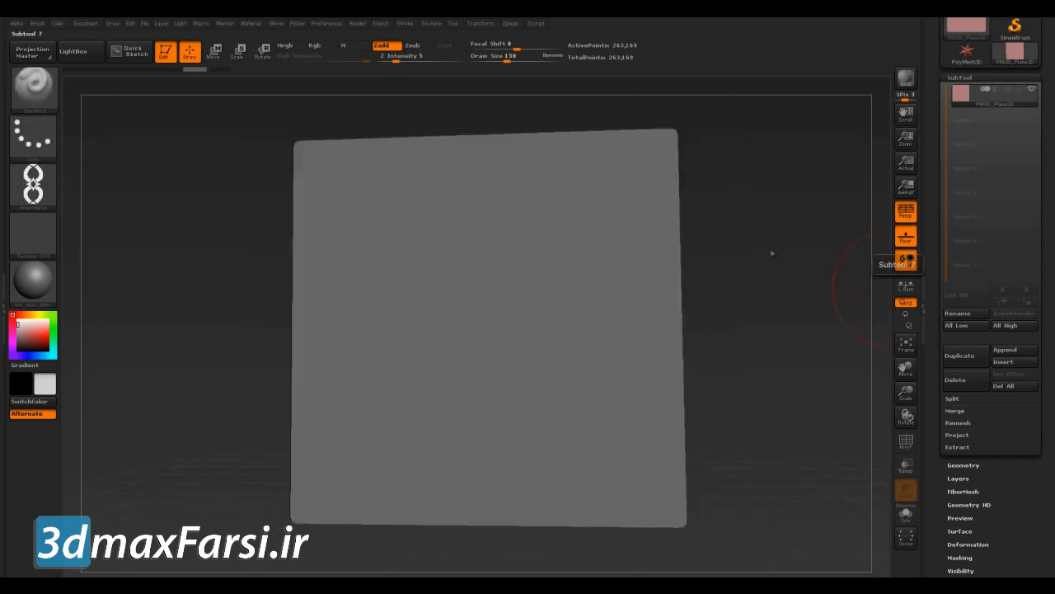
# Review the brush's Auto Masking and Stroke settings, and raise the Draw Size to 203
pyautogui.click(37, 23)
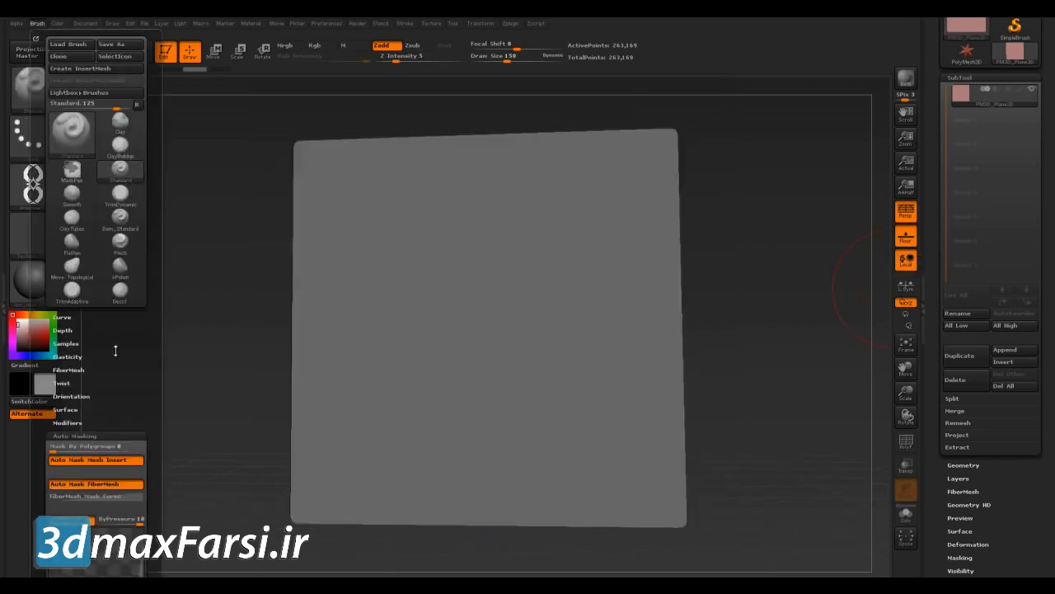
pyautogui.scroll(-5, 150, 375)
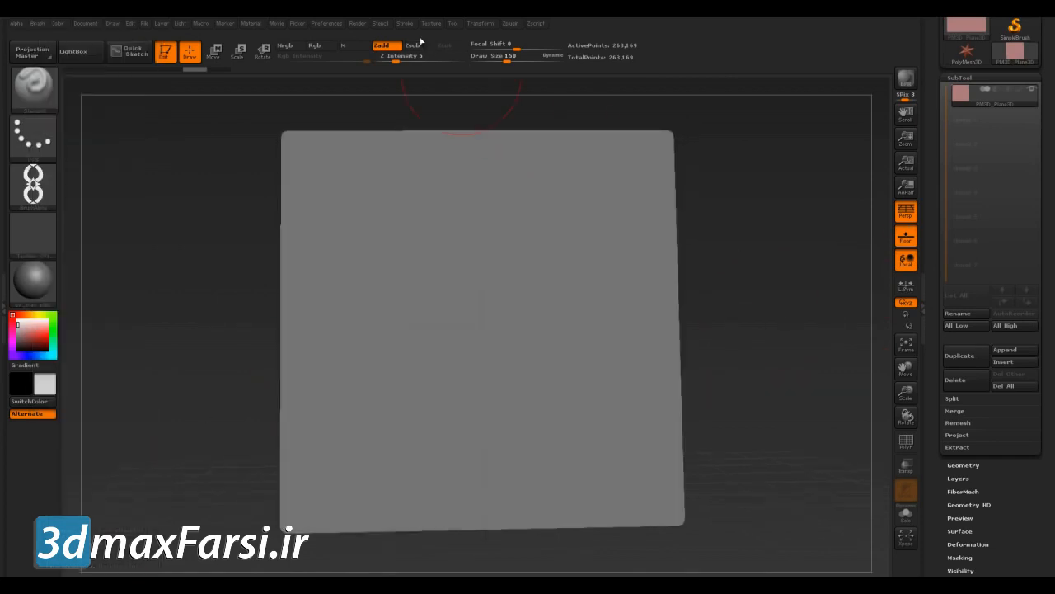
pyautogui.click(404, 24)
pyautogui.moveTo(728, 423); pyautogui.dragTo(696, 463)
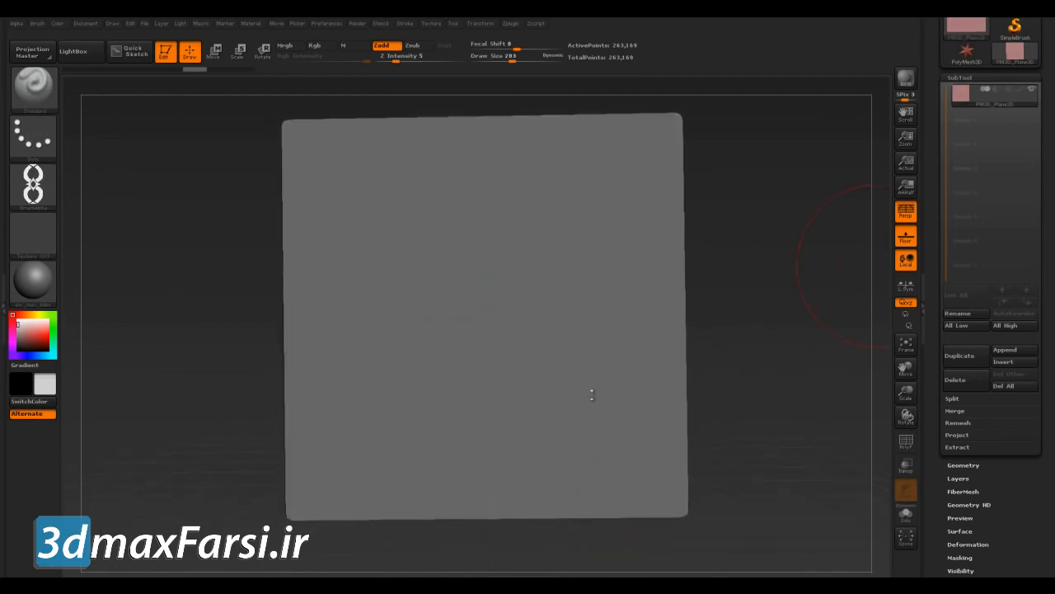
pyautogui.moveTo(751, 421)
pyautogui.mouseDown()
pyautogui.moveTo(761, 413)
pyautogui.moveTo(753, 417)
pyautogui.mouseUp()
# Paint a long spiral chain stroke across the plane, inspect its links up close, and undo it
pyautogui.moveTo(582, 472)
pyautogui.mouseDown()
pyautogui.moveTo(593, 364)
pyautogui.moveTo(571, 235)
pyautogui.moveTo(355, 212)
pyautogui.moveTo(318, 259)
pyautogui.moveTo(343, 416)
pyautogui.moveTo(412, 449)
pyautogui.moveTo(487, 416)
pyautogui.moveTo(516, 355)
pyautogui.moveTo(518, 303)
pyautogui.moveTo(486, 262)
pyautogui.moveTo(349, 269)
pyautogui.mouseUp()
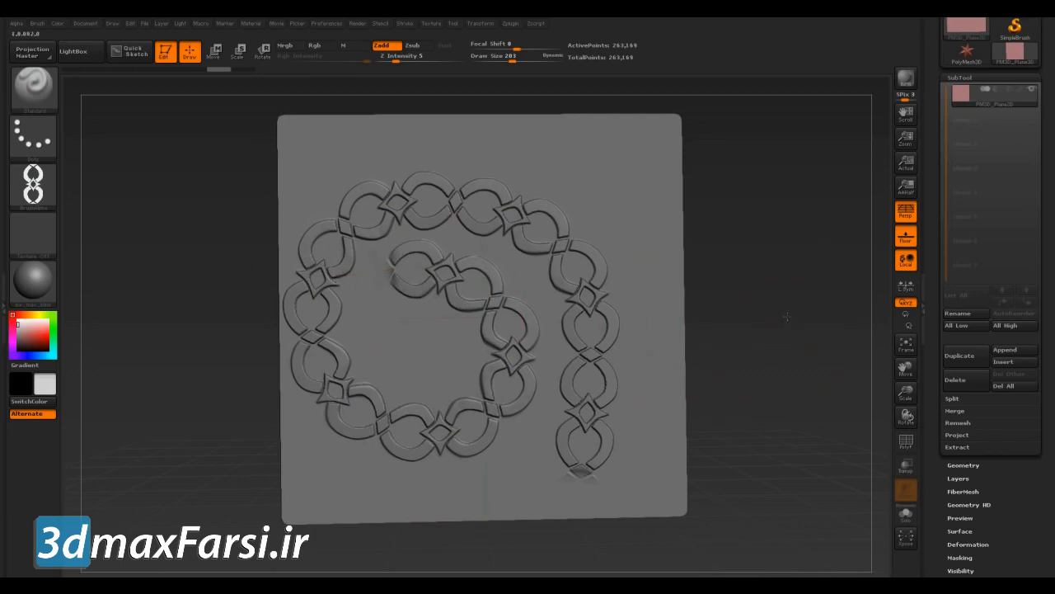
pyautogui.moveTo(788, 315); pyautogui.dragTo(785, 318)
pyautogui.moveTo(740, 281); pyautogui.dragTo(782, 282)
pyautogui.moveTo(634, 302)
pyautogui.mouseDown()
pyautogui.moveTo(745, 327)
pyautogui.moveTo(749, 278)
pyautogui.moveTo(746, 326)
pyautogui.mouseUp()
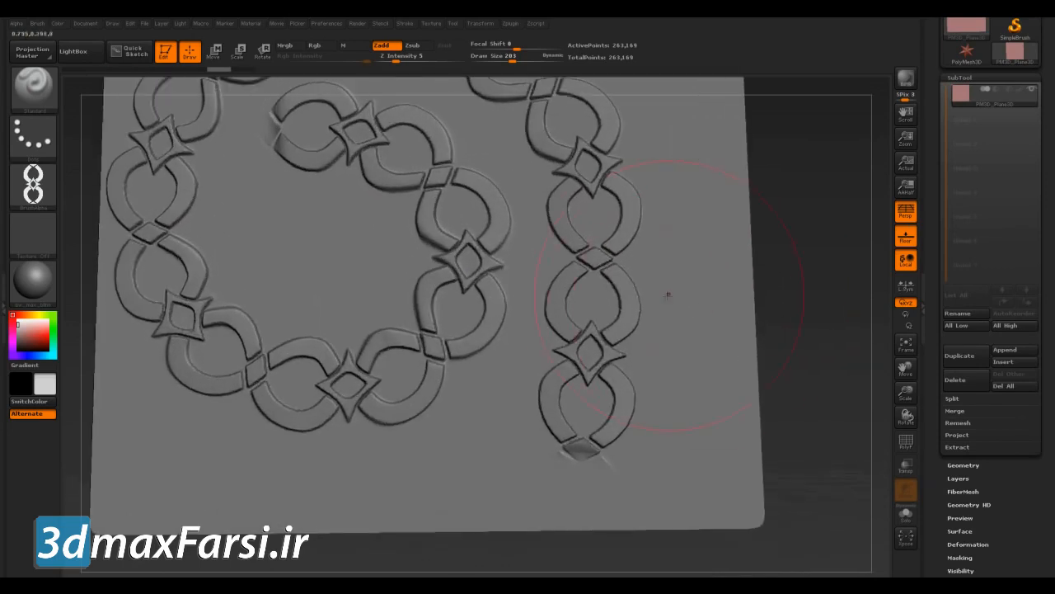
pyautogui.moveTo(833, 306)
pyautogui.keyDown('alt'); pyautogui.mouseDown()
pyautogui.moveTo(792, 250)
pyautogui.moveTo(778, 309)
pyautogui.mouseUp(); pyautogui.keyUp('alt')
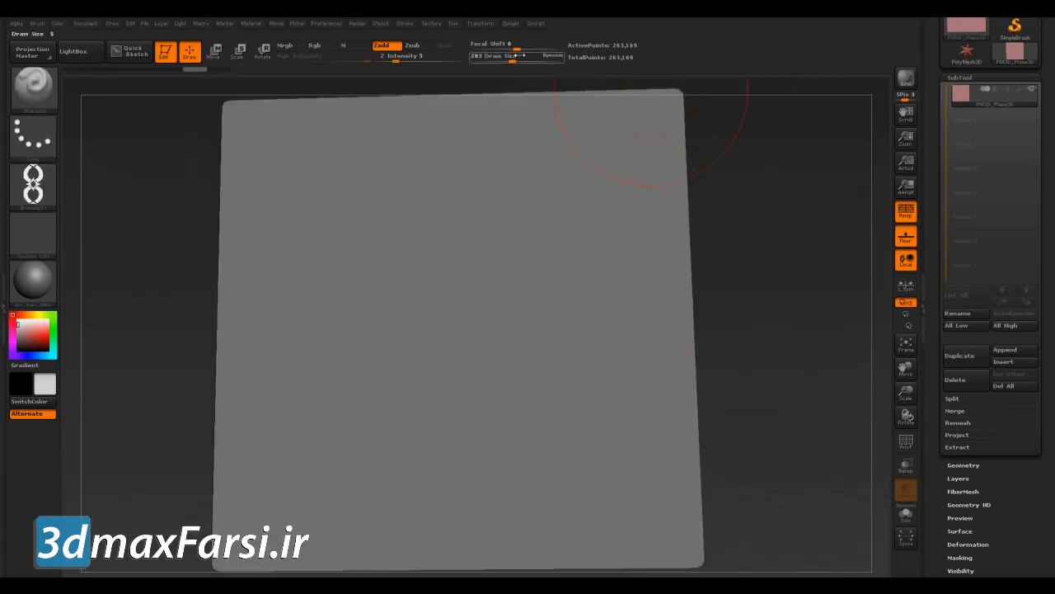
# Raise the Draw Size to 257, try a short bent chain stroke, and undo it
pyautogui.moveTo(511, 51); pyautogui.dragTo(526, 49)
pyautogui.keyDown('alt'); pyautogui.moveTo(764, 242); pyautogui.dragTo(732, 206); pyautogui.keyUp('alt')
pyautogui.moveTo(545, 427)
pyautogui.mouseDown()
pyautogui.moveTo(536, 288)
pyautogui.moveTo(460, 230)
pyautogui.moveTo(399, 292)
pyautogui.mouseUp()
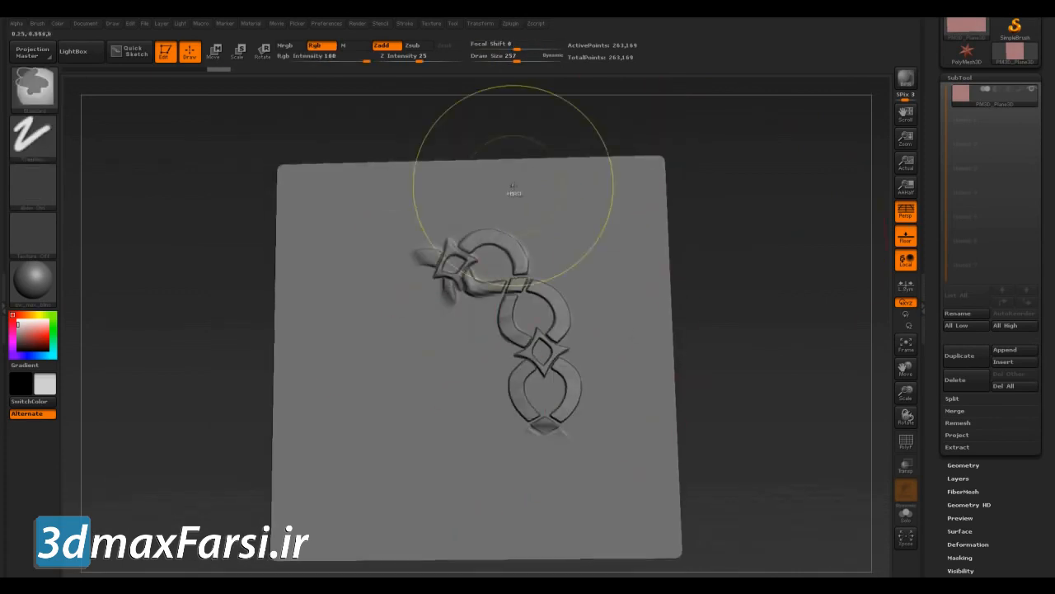
pyautogui.hotkey('ctrl', 'z')
# Set the Focal Shift to -43 and the Draw Size to 150, and paint an arch-shaped chain stroke
pyautogui.moveTo(534, 50); pyautogui.dragTo(507, 49)
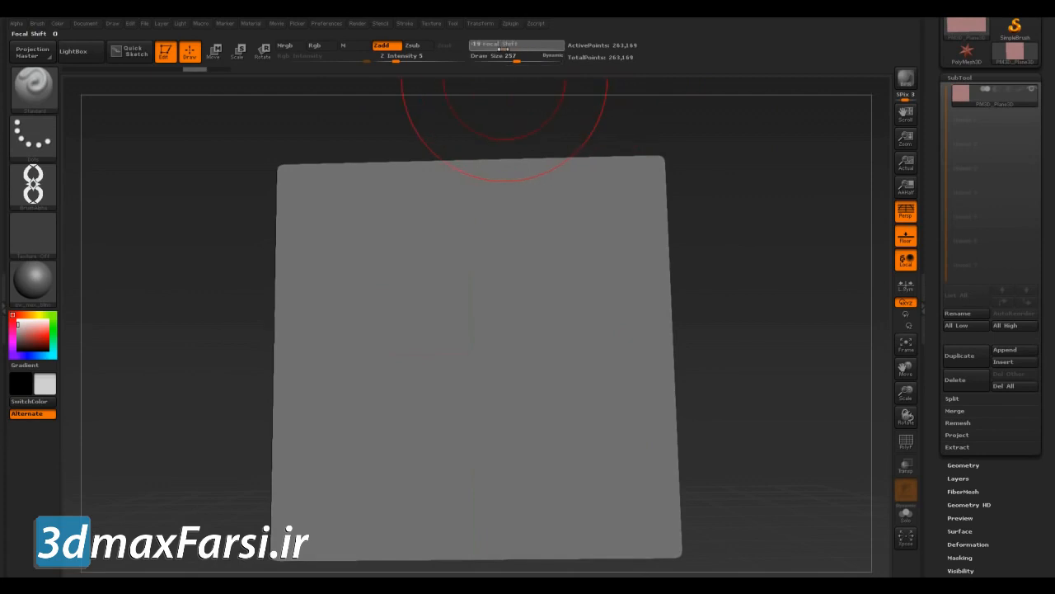
pyautogui.press('s')
pyautogui.moveTo(563, 391); pyautogui.dragTo(554, 392)
pyautogui.moveTo(597, 481)
pyautogui.mouseDown()
pyautogui.moveTo(595, 332)
pyautogui.moveTo(561, 288)
pyautogui.moveTo(445, 296)
pyautogui.moveTo(415, 450)
pyautogui.moveTo(513, 505)
pyautogui.mouseUp()
pyautogui.keyDown('alt'); pyautogui.moveTo(770, 412); pyautogui.dragTo(722, 351); pyautogui.keyUp('alt')
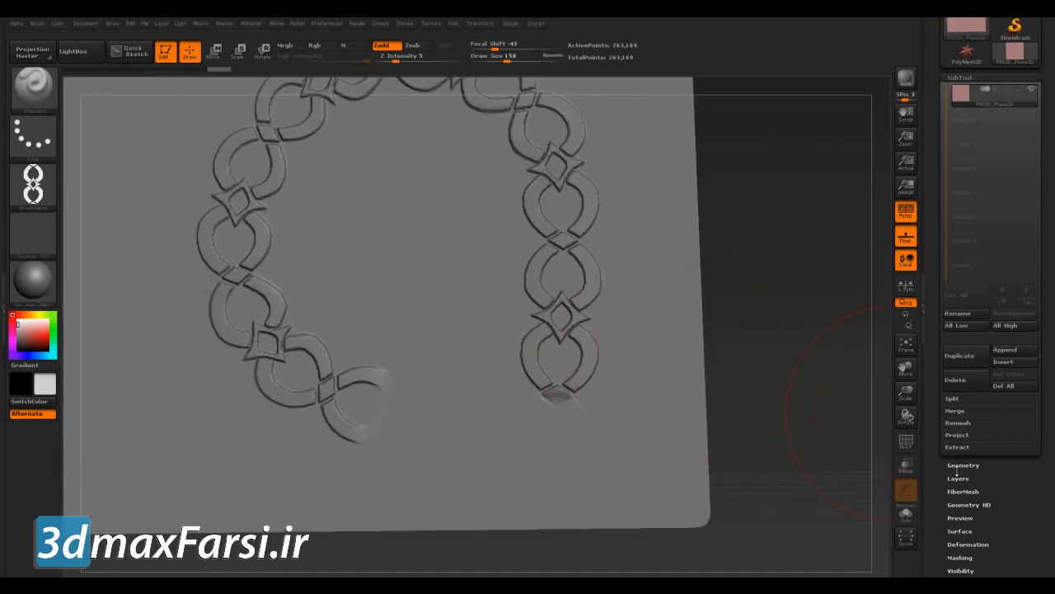
# Smooth the arch-shaped chain relief with a slight Polish By Features deformation and check the whole plane
pyautogui.moveTo(942, 487); pyautogui.dragTo(942, 385)
pyautogui.click(957, 442)
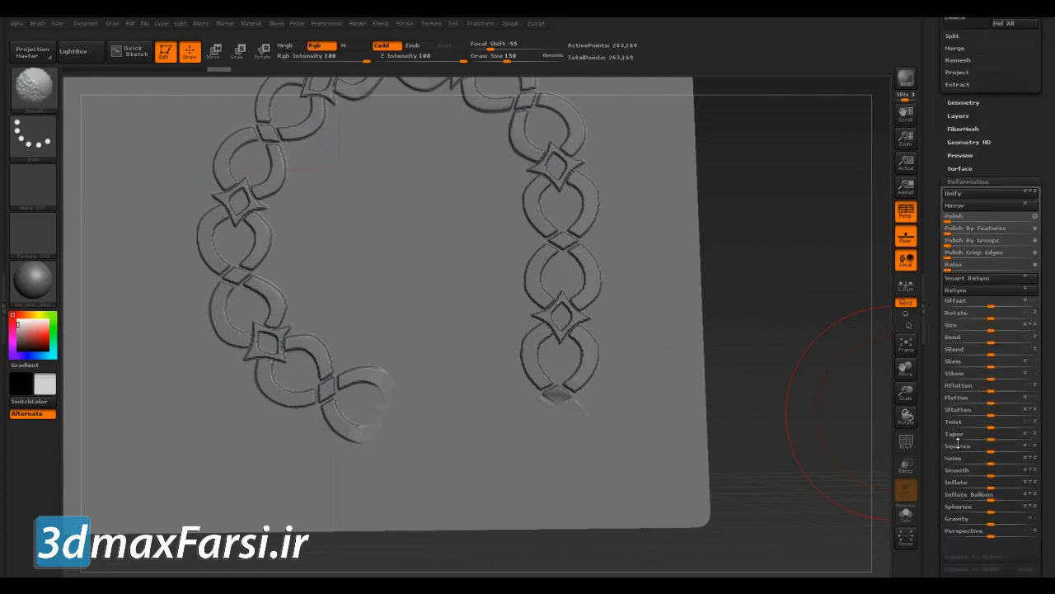
pyautogui.click(948, 232)
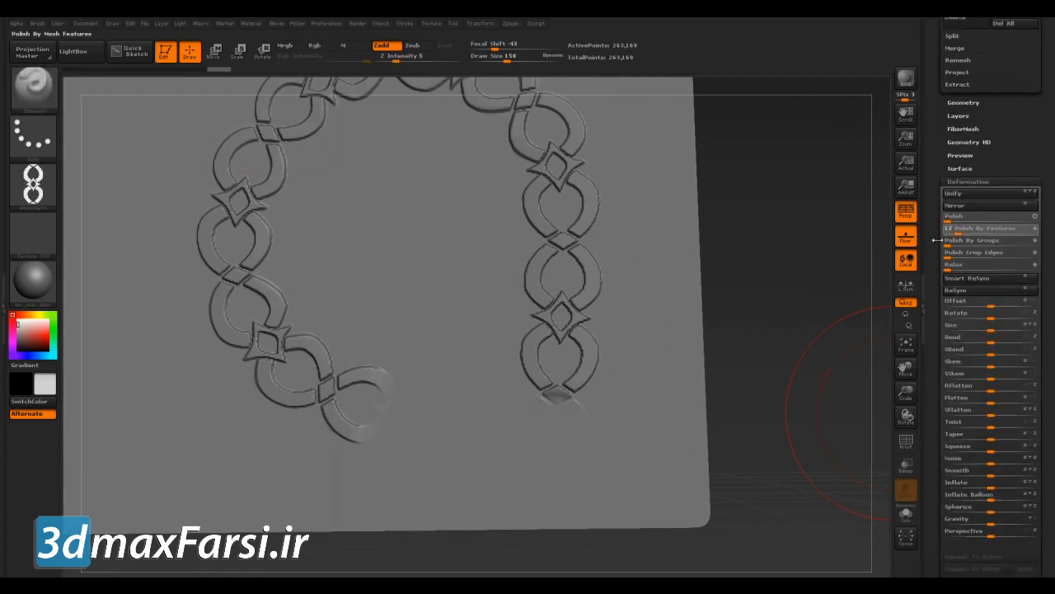
pyautogui.keyDown('alt'); pyautogui.moveTo(779, 251); pyautogui.dragTo(780, 318); pyautogui.keyUp('alt')
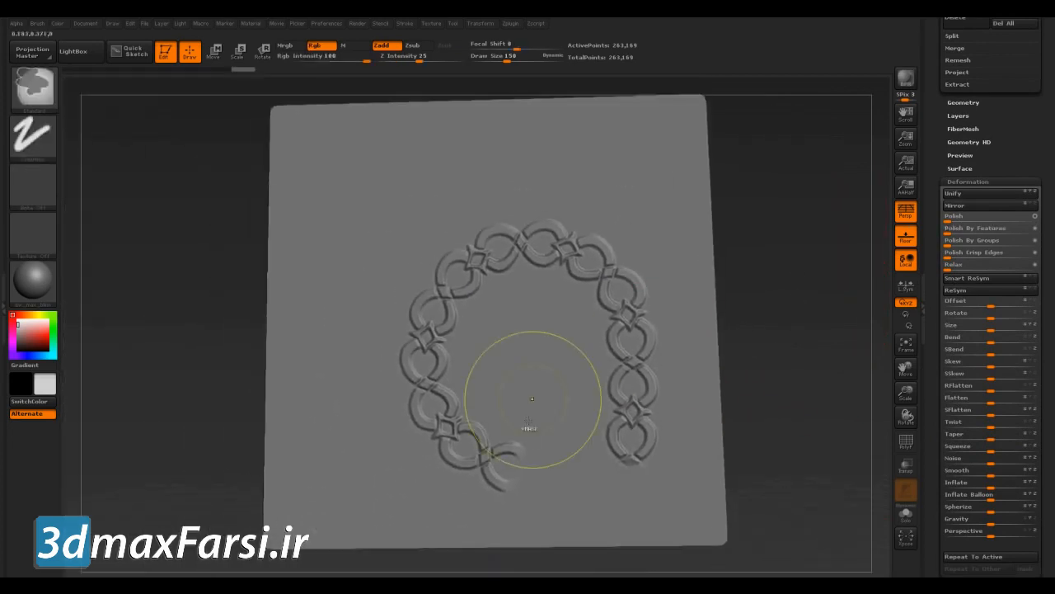
# Try a looping chain stroke, undo it, and set the Z Intensity to 7 and the Draw Size to 180
pyautogui.moveTo(401, 482)
pyautogui.mouseDown()
pyautogui.moveTo(492, 467)
pyautogui.moveTo(606, 395)
pyautogui.moveTo(640, 247)
pyautogui.moveTo(544, 185)
pyautogui.moveTo(418, 188)
pyautogui.moveTo(365, 230)
pyautogui.moveTo(385, 376)
pyautogui.moveTo(478, 400)
pyautogui.moveTo(555, 351)
pyautogui.moveTo(567, 247)
pyautogui.mouseUp()
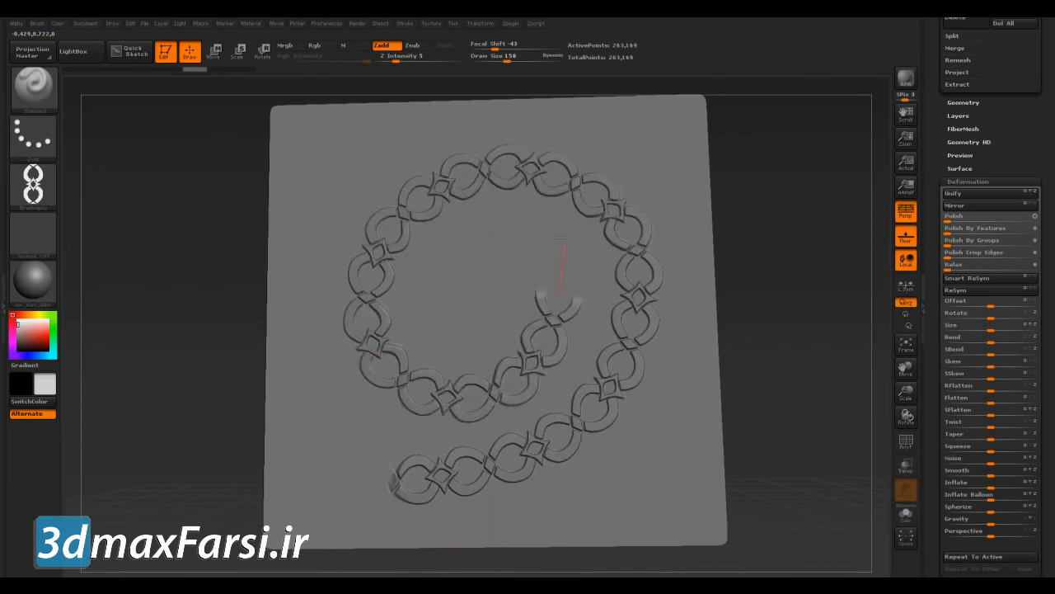
pyautogui.moveTo(452, 220); pyautogui.dragTo(412, 246)
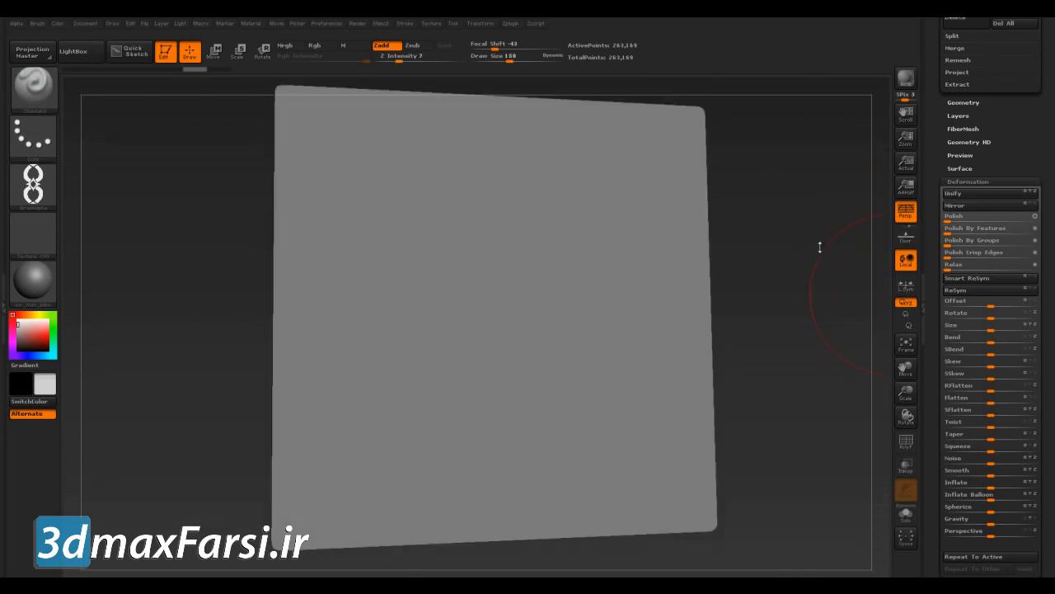
pyautogui.moveTo(820, 247); pyautogui.dragTo(777, 244)
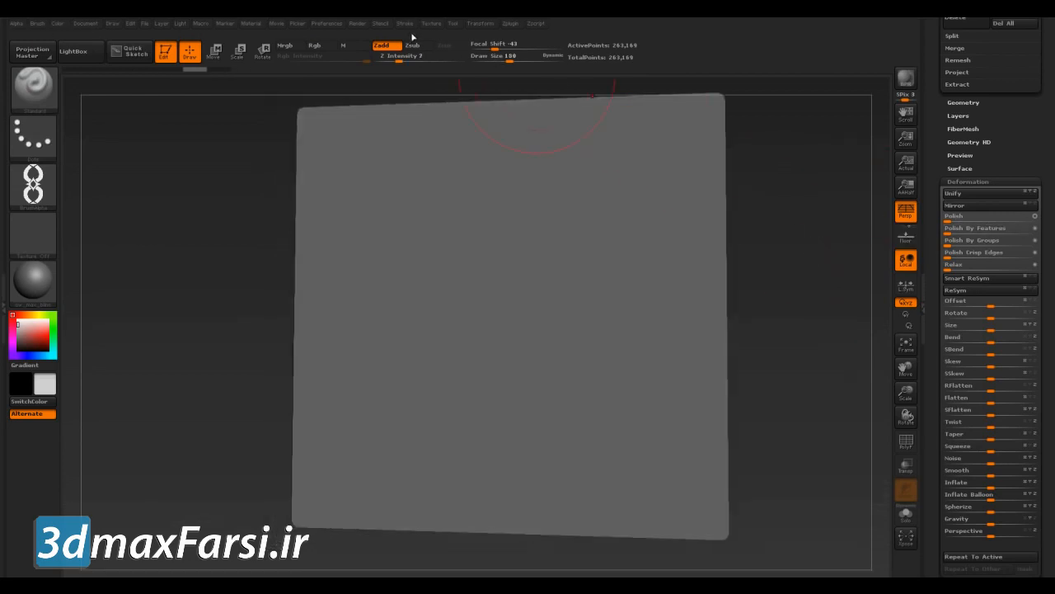
# Paint a straight vertical chain along the plane's right side with the stroke's Roll Dist at 1
pyautogui.click(407, 28)
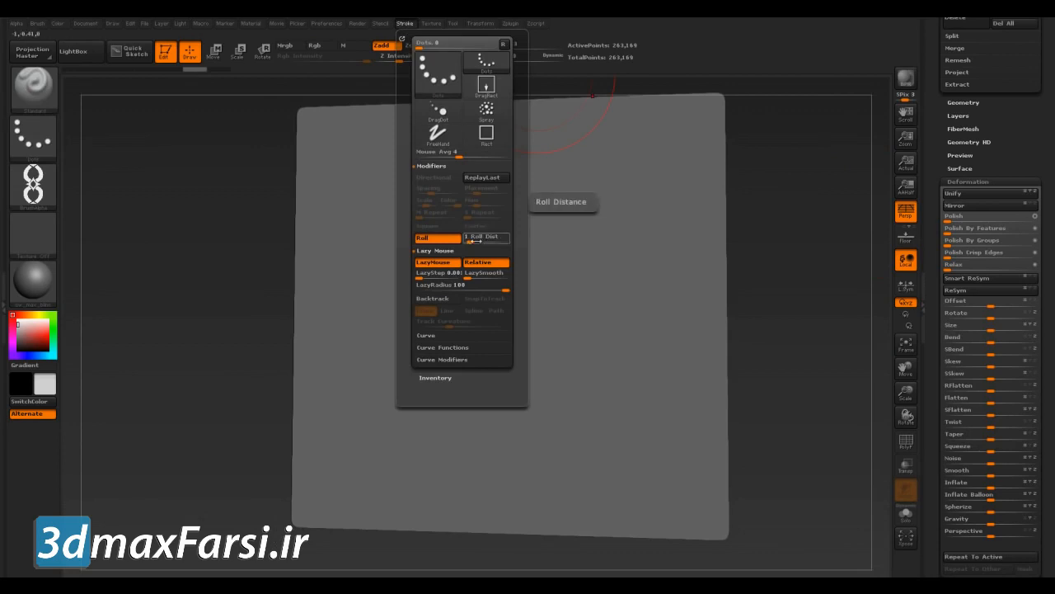
pyautogui.moveTo(820, 320); pyautogui.dragTo(674, 436)
pyautogui.moveTo(639, 497); pyautogui.dragTo(624, 82)
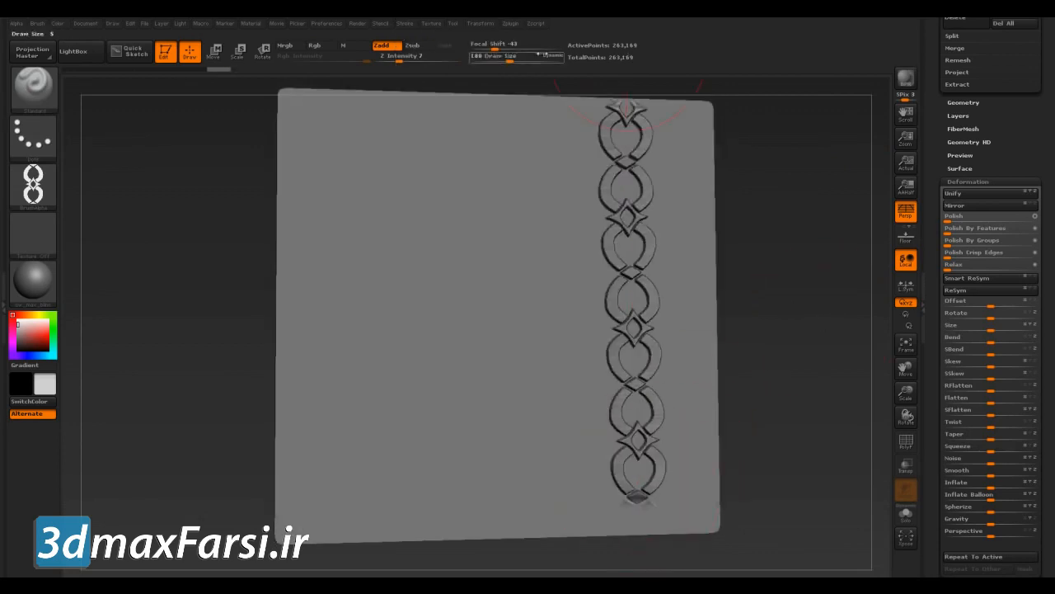
# Set the Roll Dist to 2 and paint a stretched vertical chain beside the first one
pyautogui.click(406, 24)
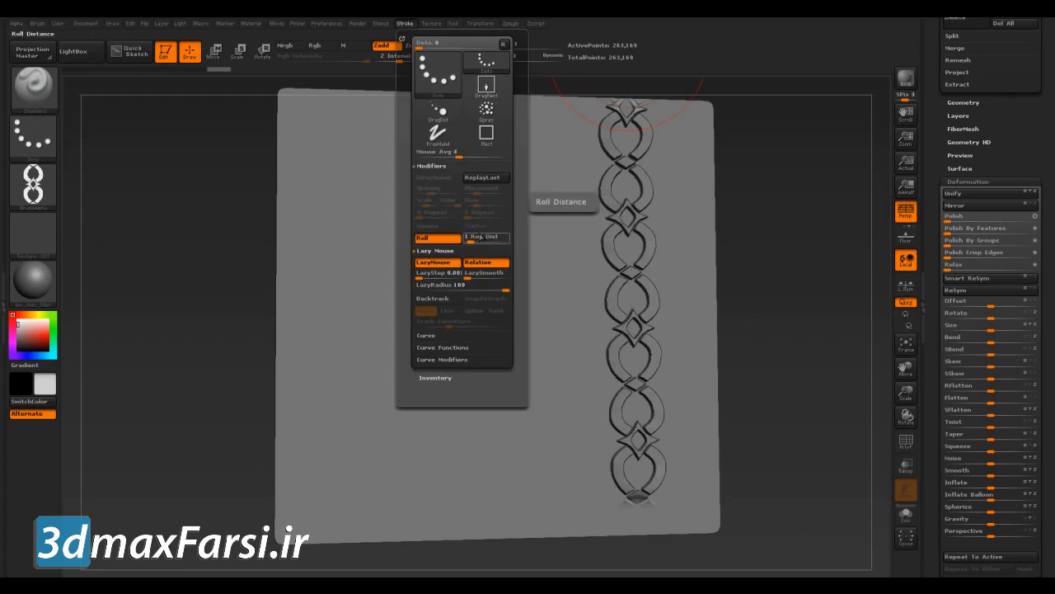
pyautogui.moveTo(768, 320); pyautogui.dragTo(736, 322)
pyautogui.moveTo(532, 433); pyautogui.dragTo(530, 76)
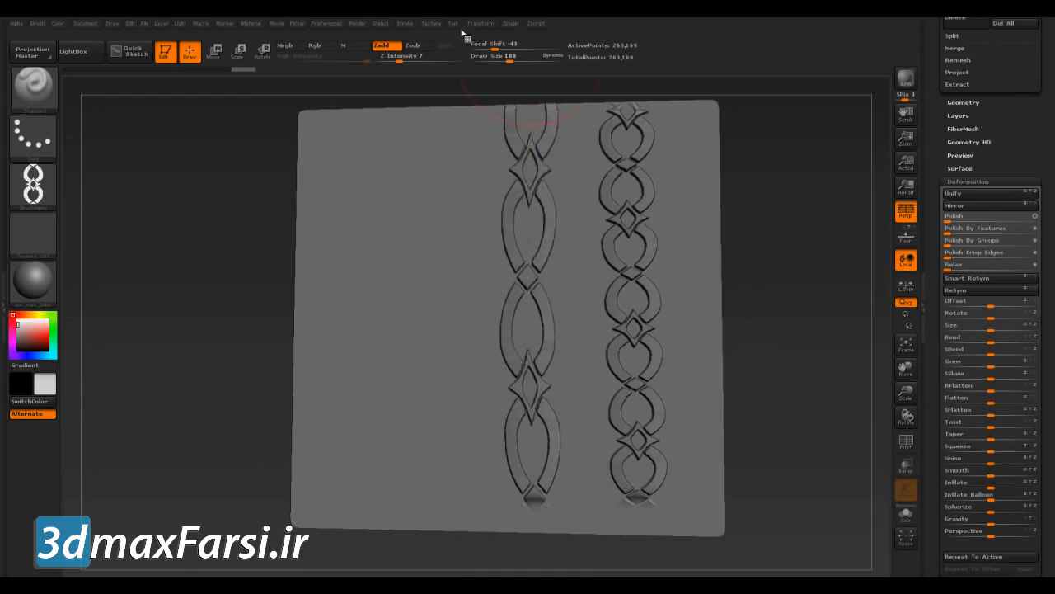
# Reduce the Roll Dist and paint a compressed vertical chain beside the stretched one, comparing all three
pyautogui.click(405, 24)
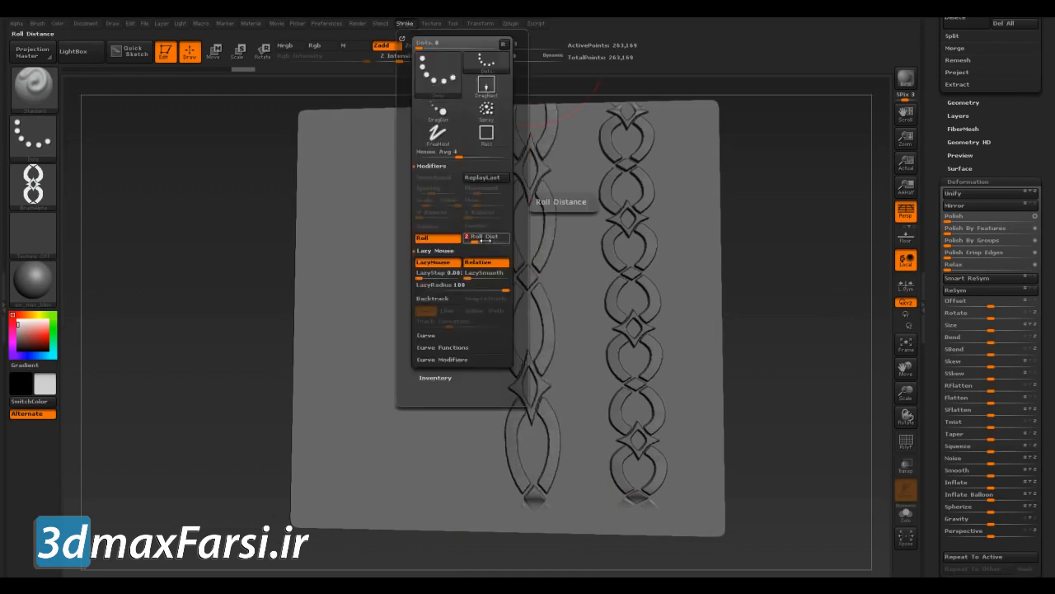
pyautogui.moveTo(791, 264)
pyautogui.mouseDown()
pyautogui.moveTo(815, 266)
pyautogui.moveTo(801, 291)
pyautogui.mouseUp()
pyautogui.moveTo(452, 521); pyautogui.dragTo(455, 92)
pyautogui.keyDown('alt'); pyautogui.moveTo(830, 259); pyautogui.dragTo(828, 213); pyautogui.keyUp('alt')
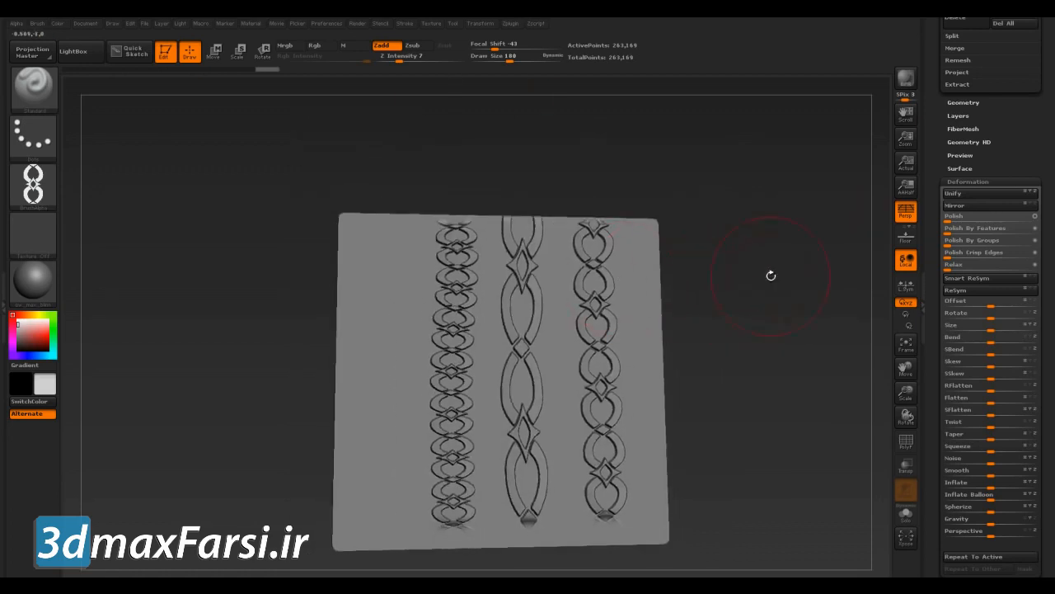
pyautogui.keyDown('alt'); pyautogui.moveTo(754, 286); pyautogui.dragTo(756, 273); pyautogui.keyUp('alt')
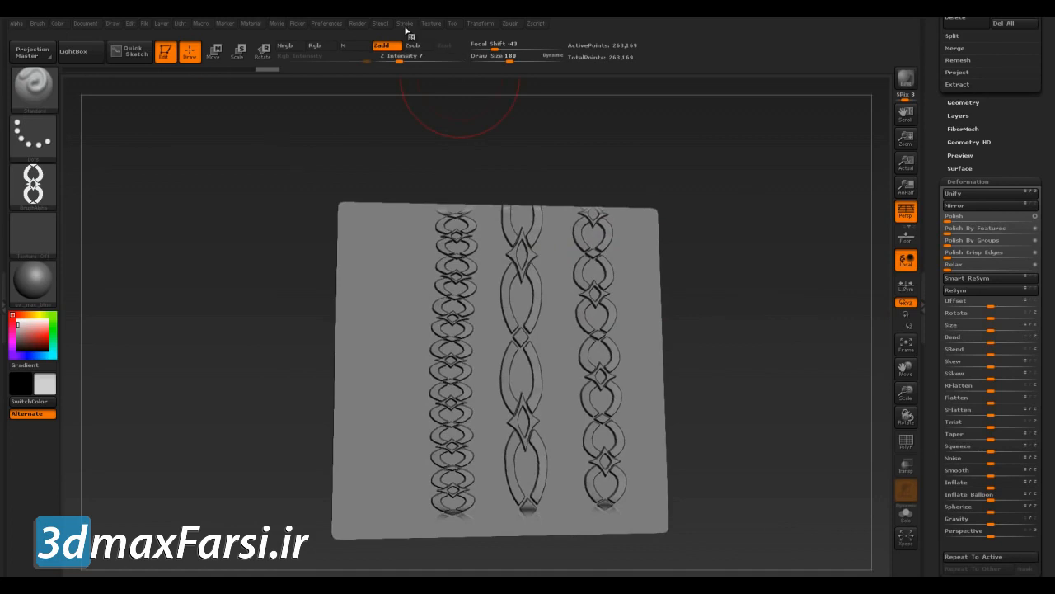
# Set the Roll Dist to 1.25 and paint a fourth vertical chain along the plane's left side
pyautogui.click(405, 24)
pyautogui.click(492, 236)
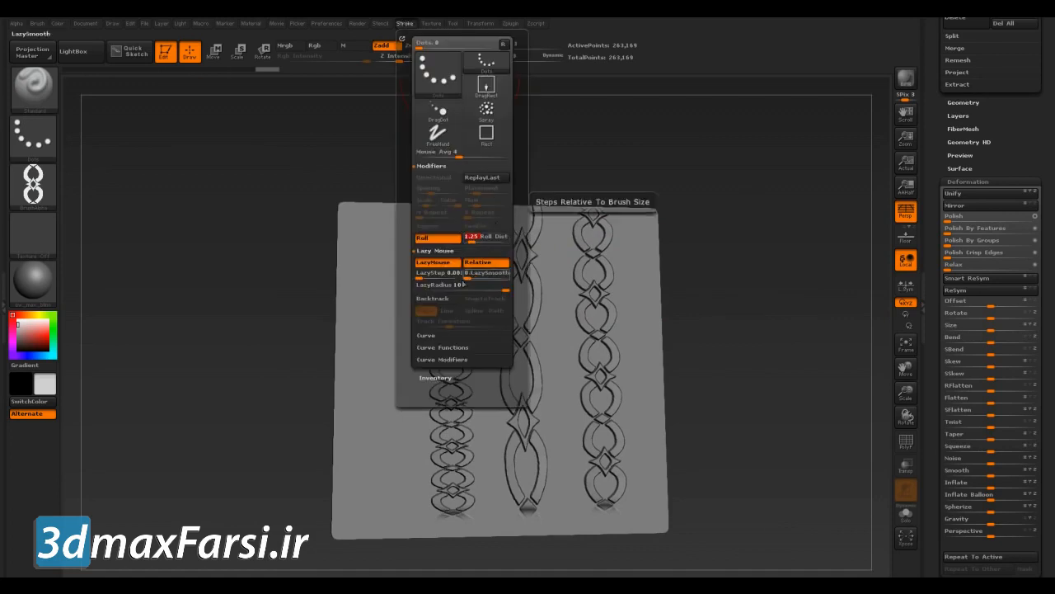
pyautogui.moveTo(396, 464); pyautogui.dragTo(385, 161)
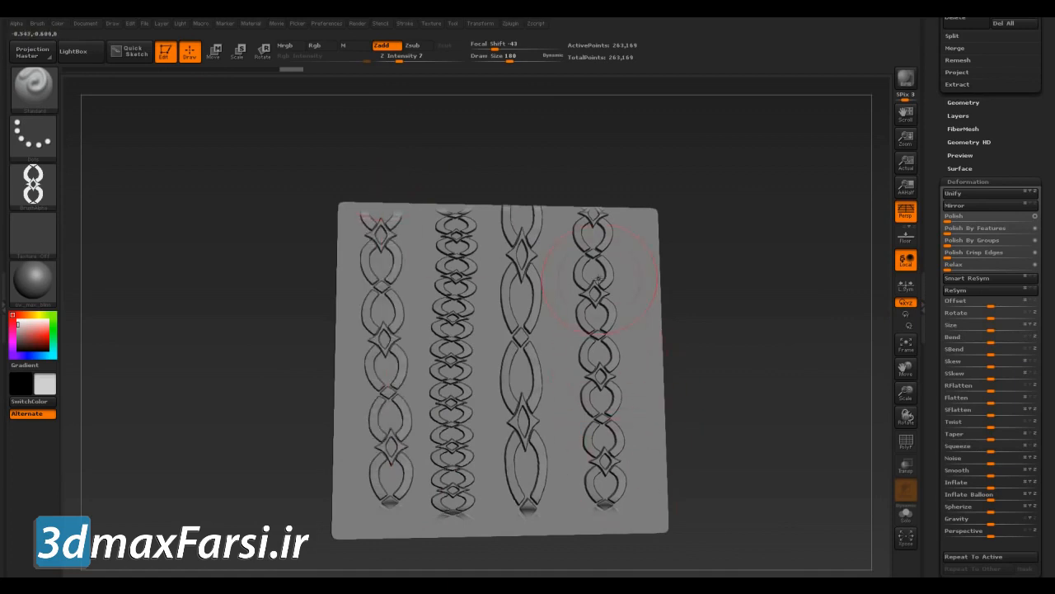
pyautogui.keyDown('alt'); pyautogui.moveTo(787, 350); pyautogui.dragTo(818, 338); pyautogui.keyUp('alt')
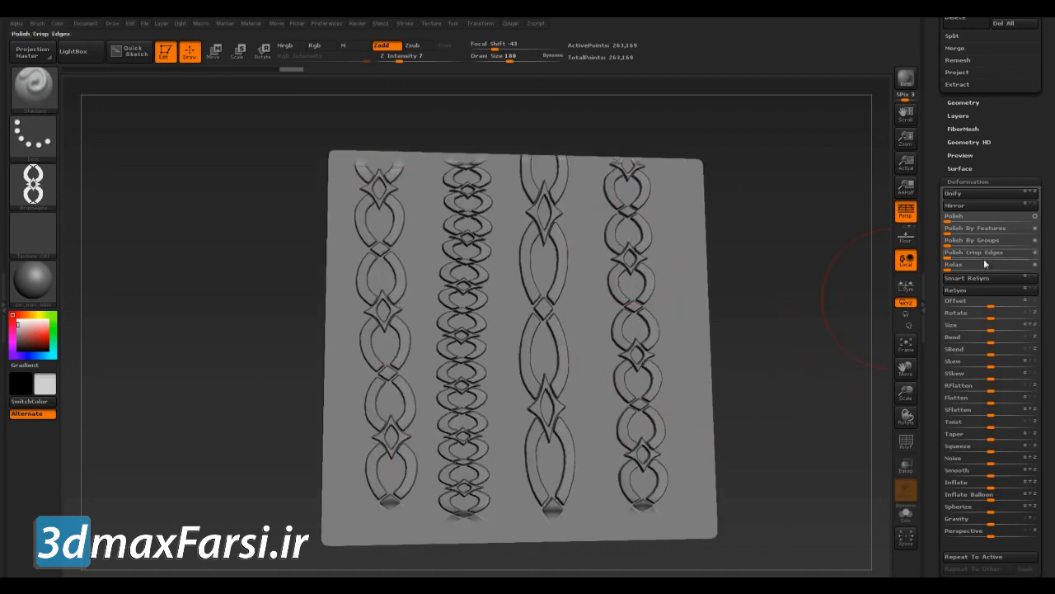